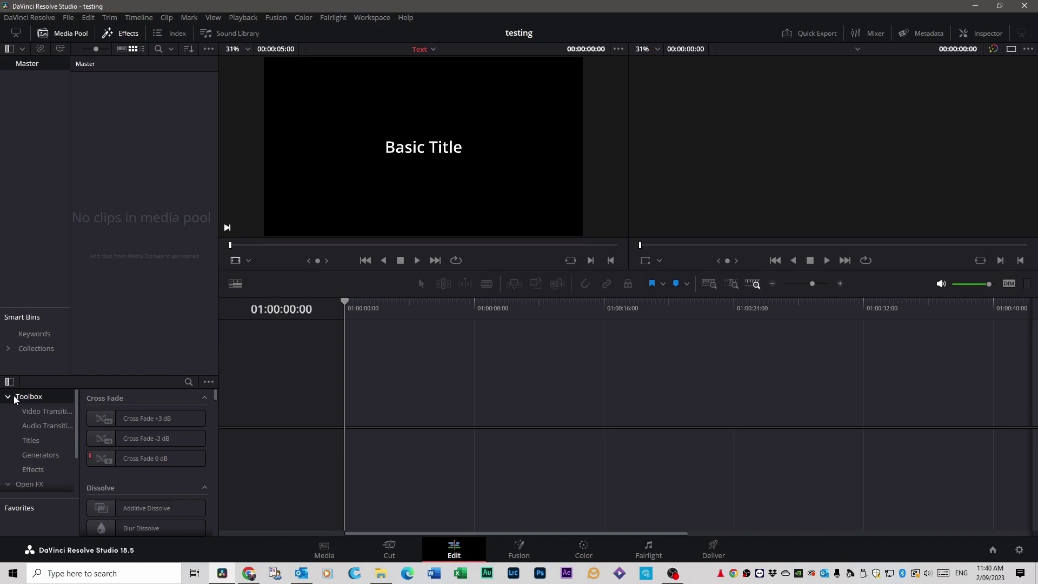
Add a basic Text title to the start of the empty timeline
{"action": "scroll", "coordinate": [38, 443], "scroll_direction": "down", "scroll_amount": 1}
{"action": "left_click", "coordinate": [30, 439]}
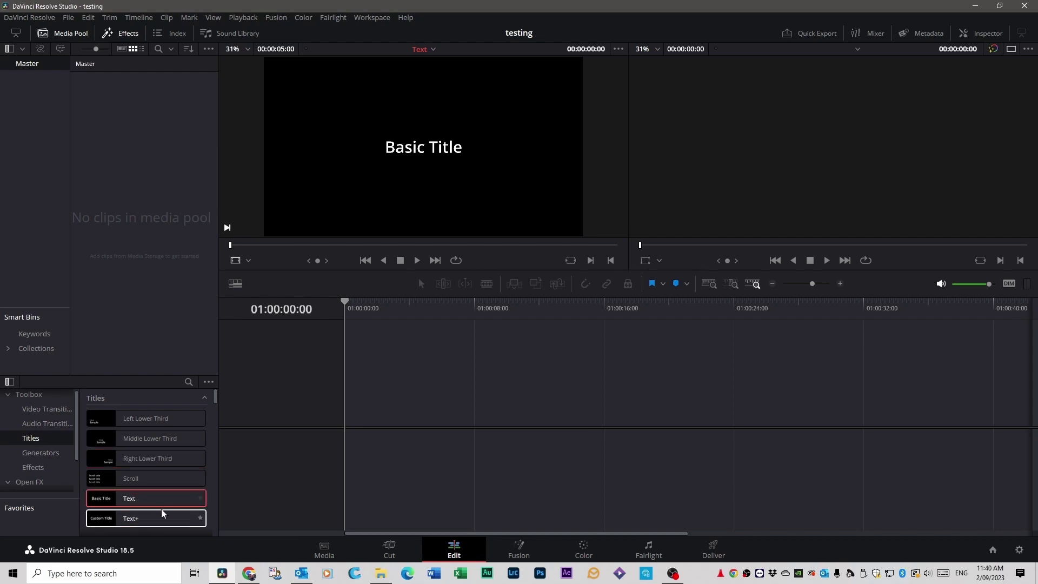
{"action": "left_click_drag", "start_coordinate": [146, 498], "coordinate": [354, 424]}
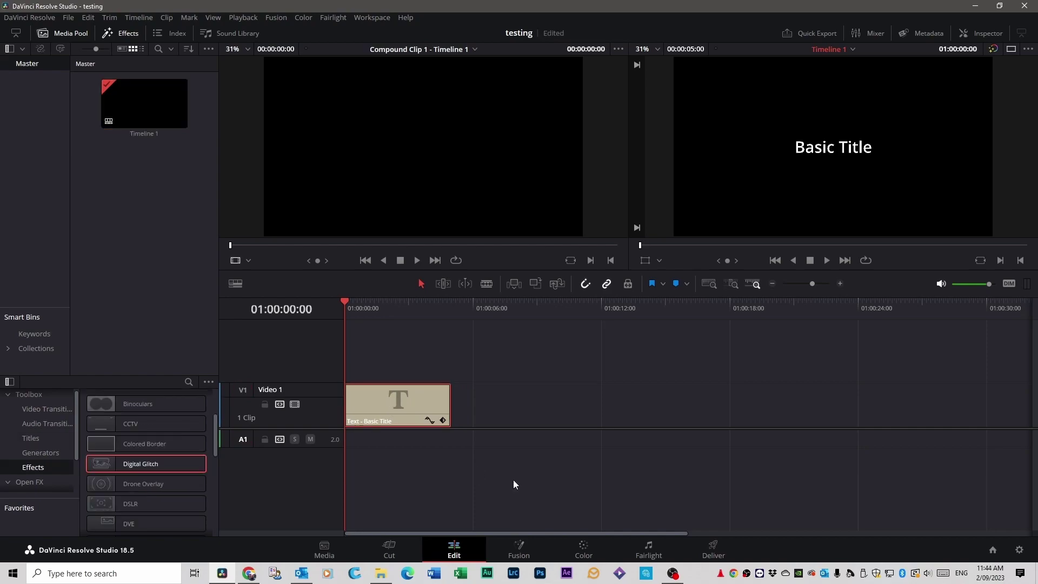
Change the title's wording to COOL EFFECT and set its font family to Oswald
{"action": "left_click", "coordinate": [991, 35]}
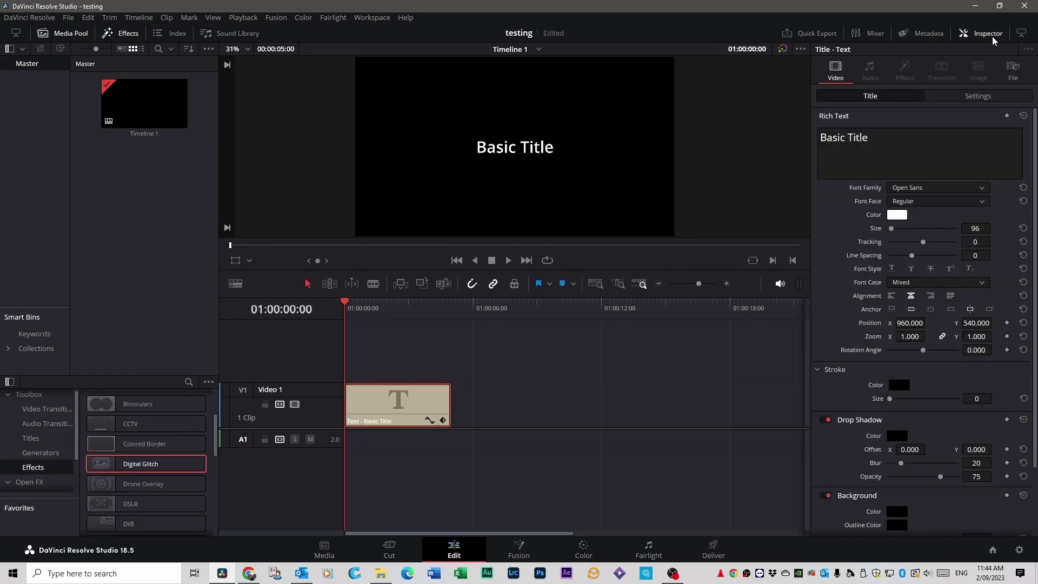
{"action": "triple_click", "coordinate": [863, 137]}
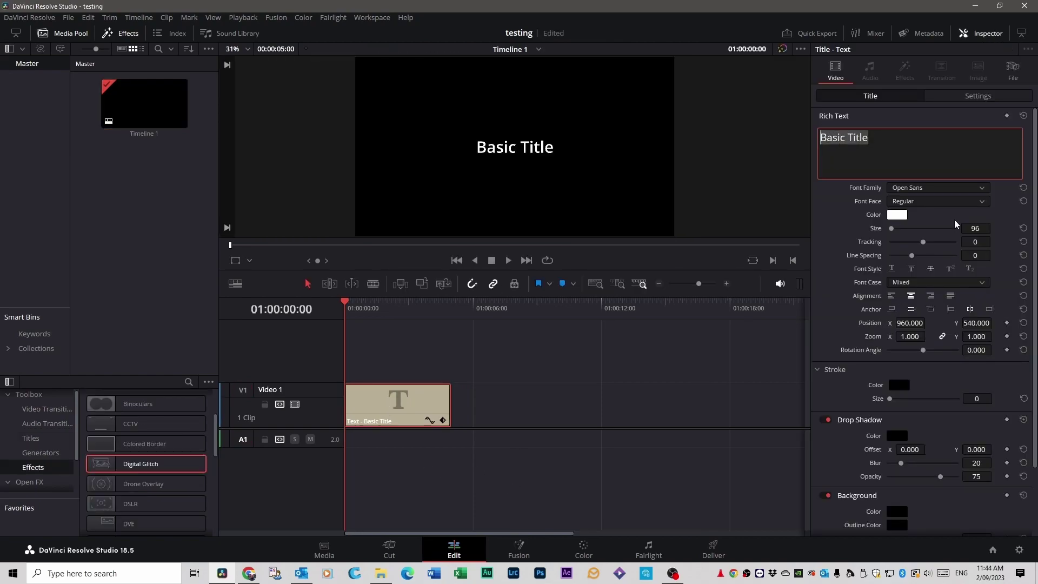
{"action": "type", "text": "COOL EFFECT"}
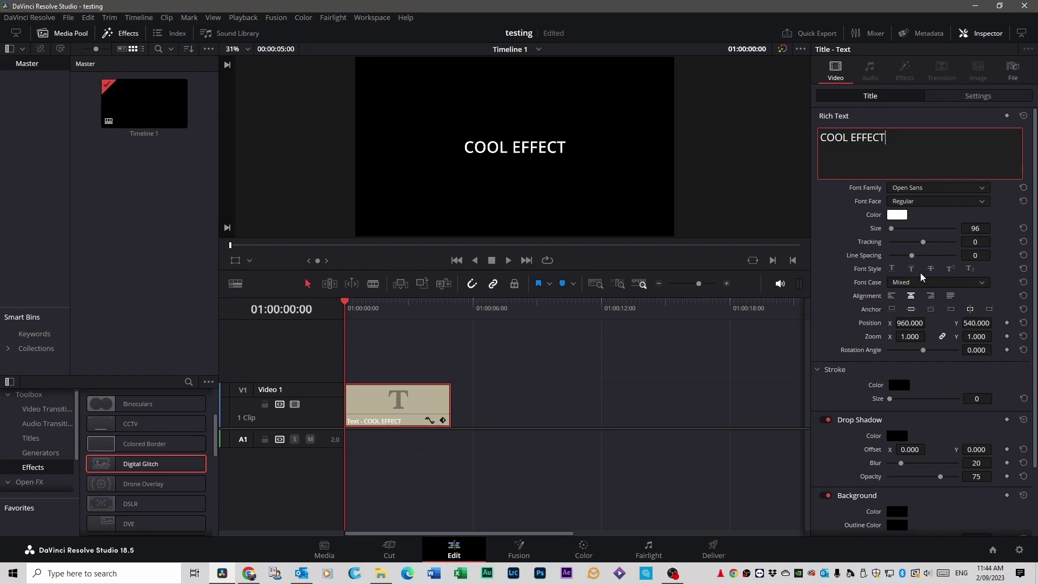
{"action": "left_click", "coordinate": [981, 189]}
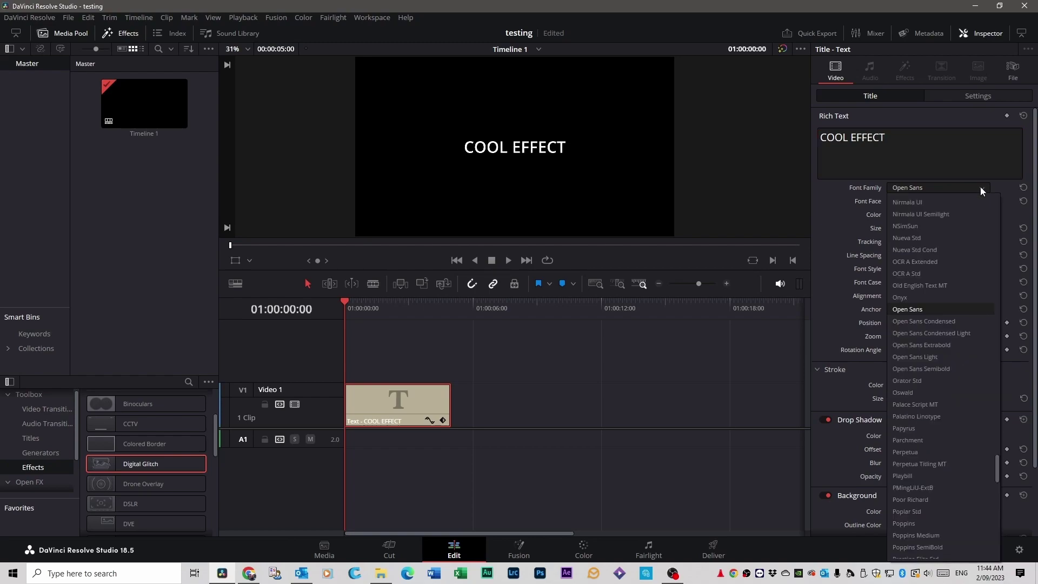
{"action": "left_click", "coordinate": [933, 390]}
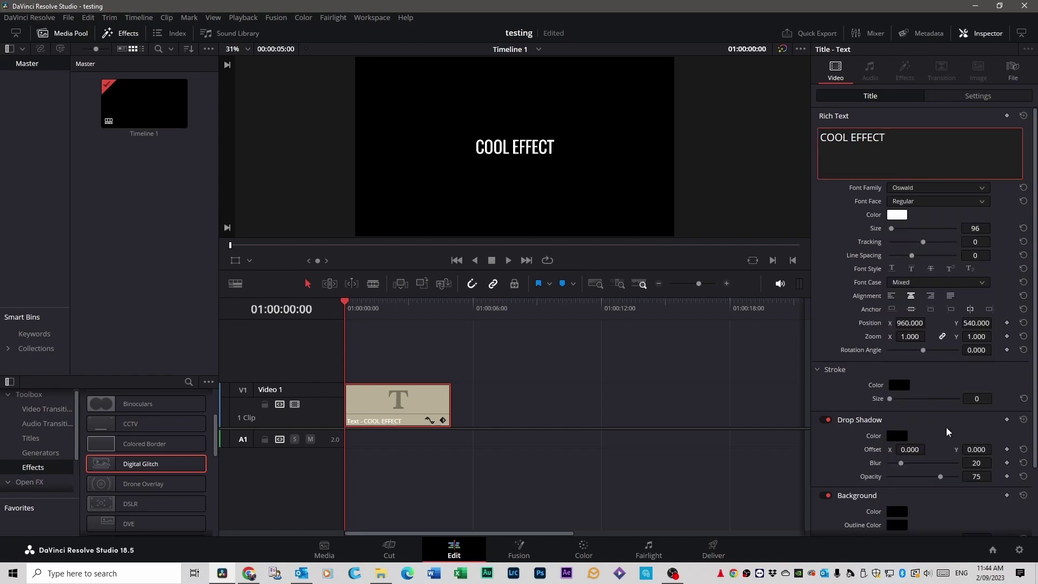
{"action": "left_click", "coordinate": [988, 34]}
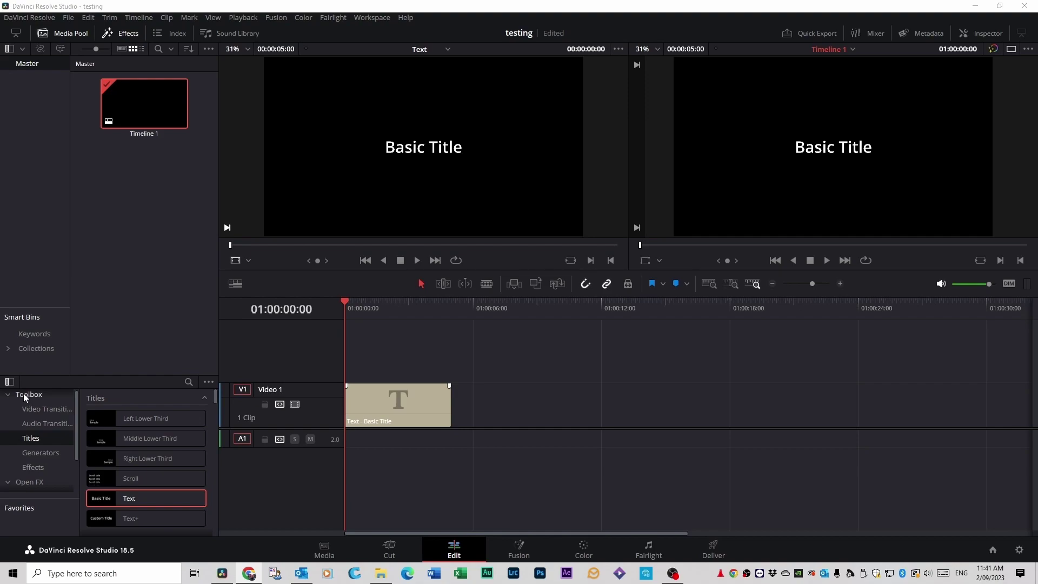
Try to apply the Digital Glitch Fusion effect directly to the COOL EFFECT title clip
{"action": "left_click", "coordinate": [34, 468]}
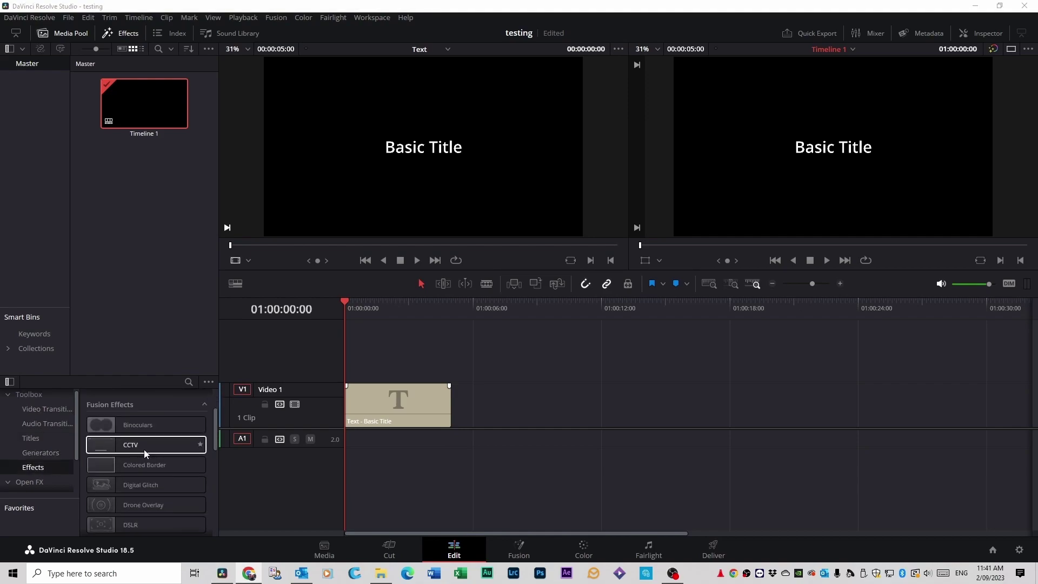
{"action": "scroll", "coordinate": [145, 453], "scroll_direction": "down", "scroll_amount": 1}
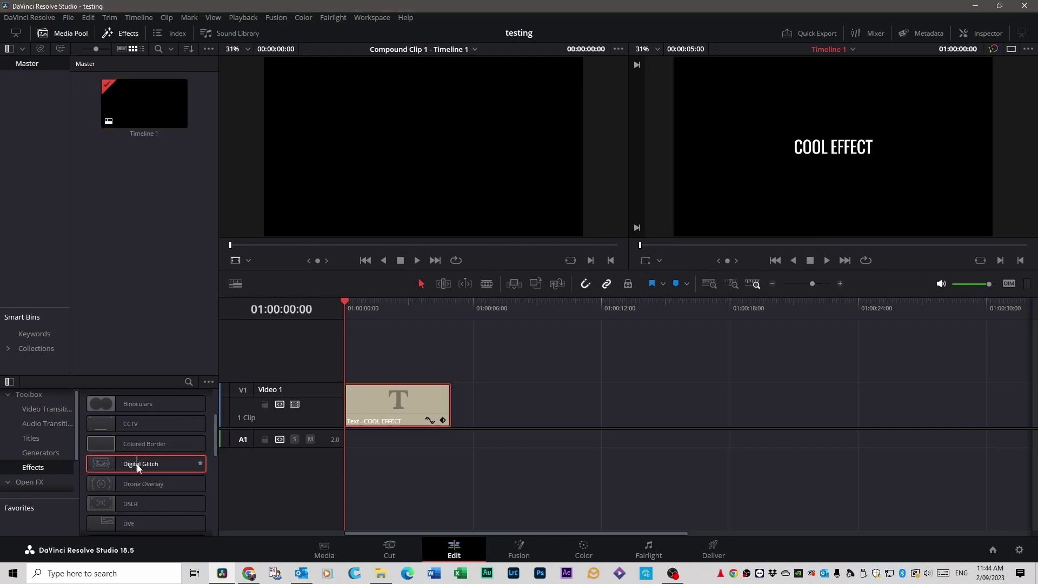
{"action": "left_click_drag", "start_coordinate": [138, 463], "coordinate": [371, 421]}
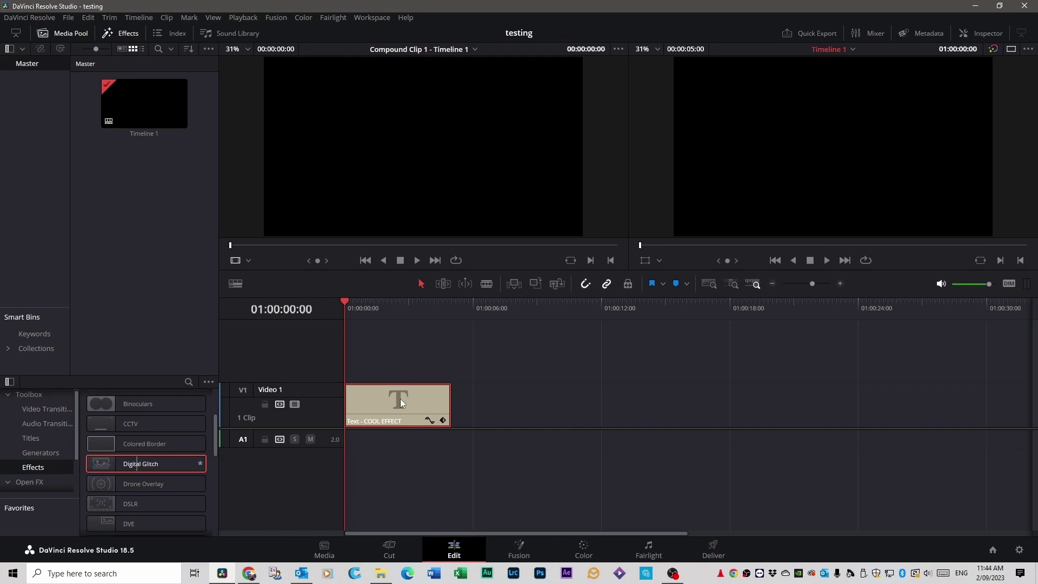
{"action": "left_click_drag", "start_coordinate": [149, 466], "coordinate": [399, 412]}
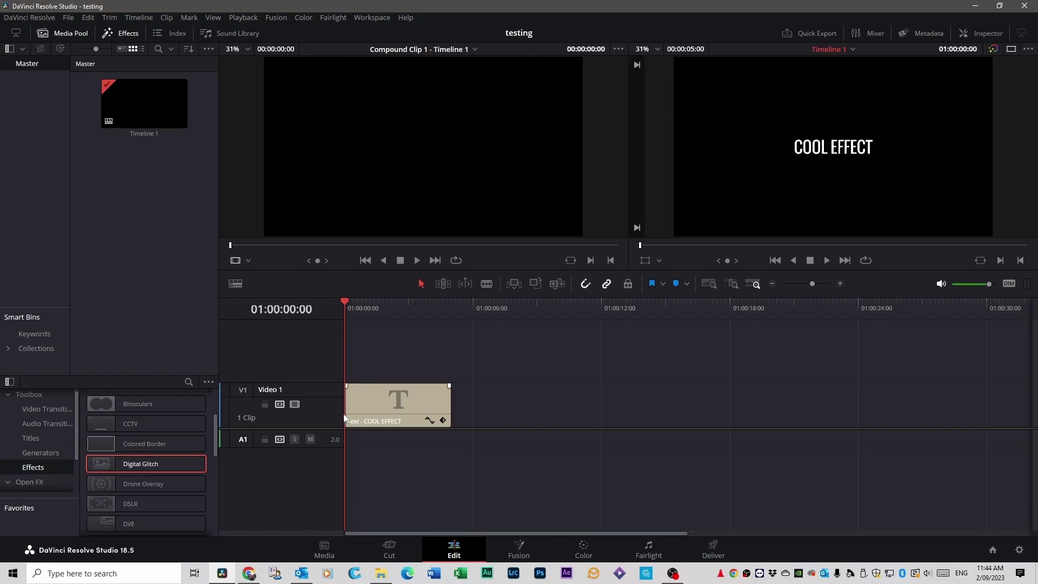
Convert the COOL EFFECT title clip into a new compound clip named "cool effect"
{"action": "right_click", "coordinate": [399, 404]}
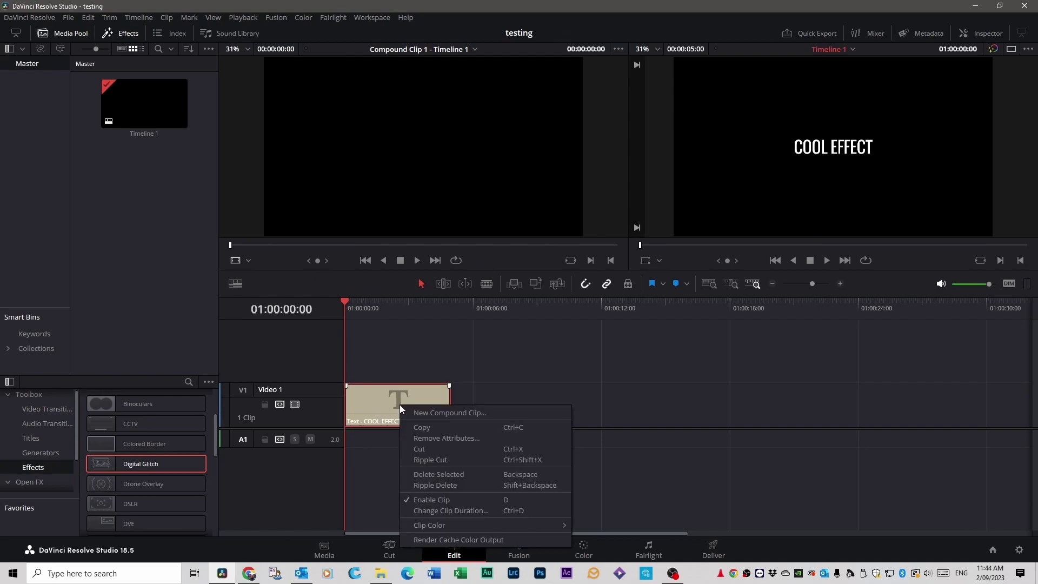
{"action": "left_click", "coordinate": [448, 413]}
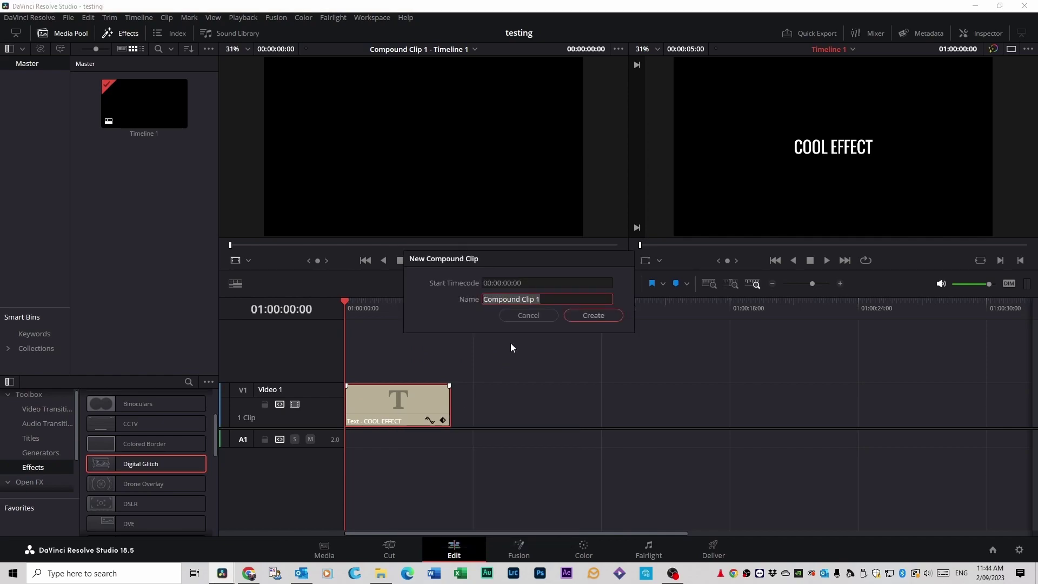
{"action": "type", "text": "co"}
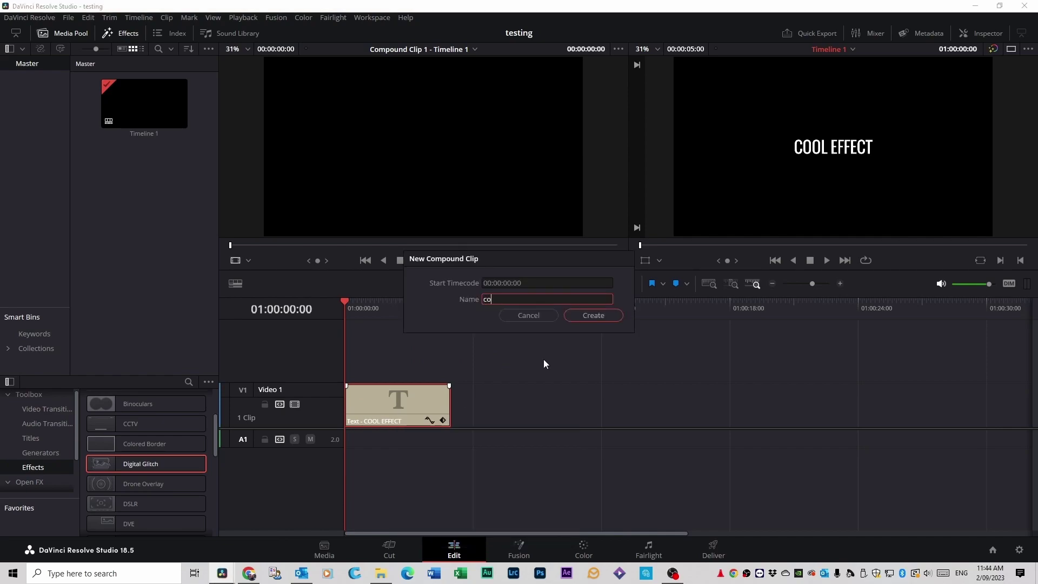
{"action": "type", "text": "ol effect"}
{"action": "left_click", "coordinate": [581, 315]}
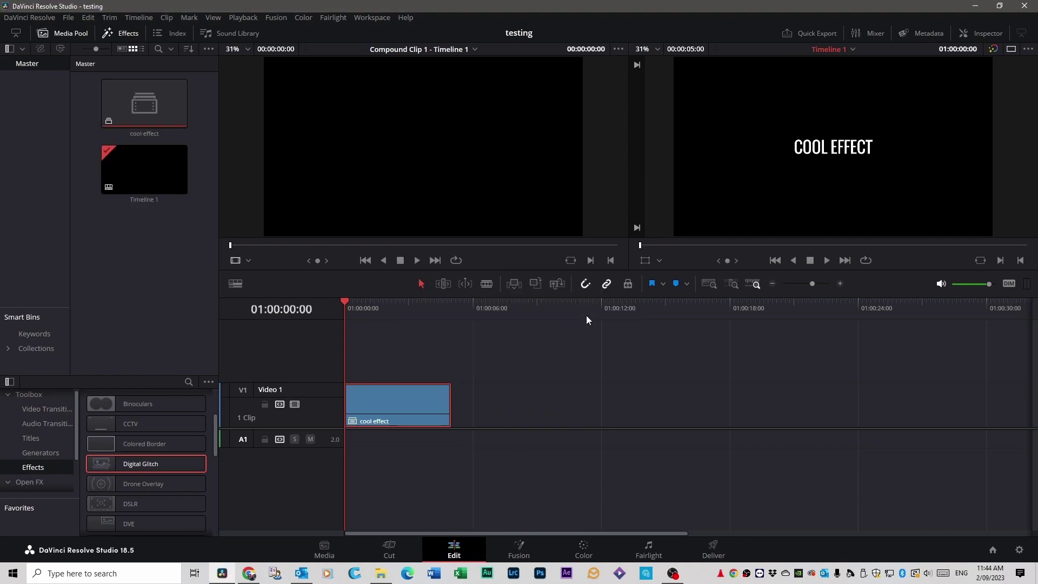
Apply the Digital Glitch effect to the "cool effect" compound clip and play it back
{"action": "double_click", "coordinate": [132, 468]}
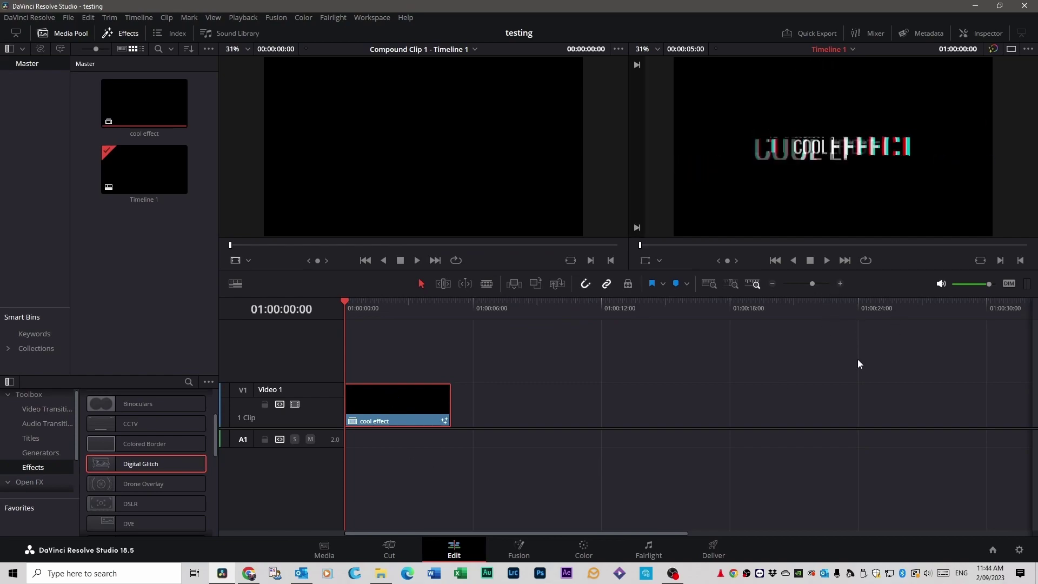
{"action": "key", "text": "space"}
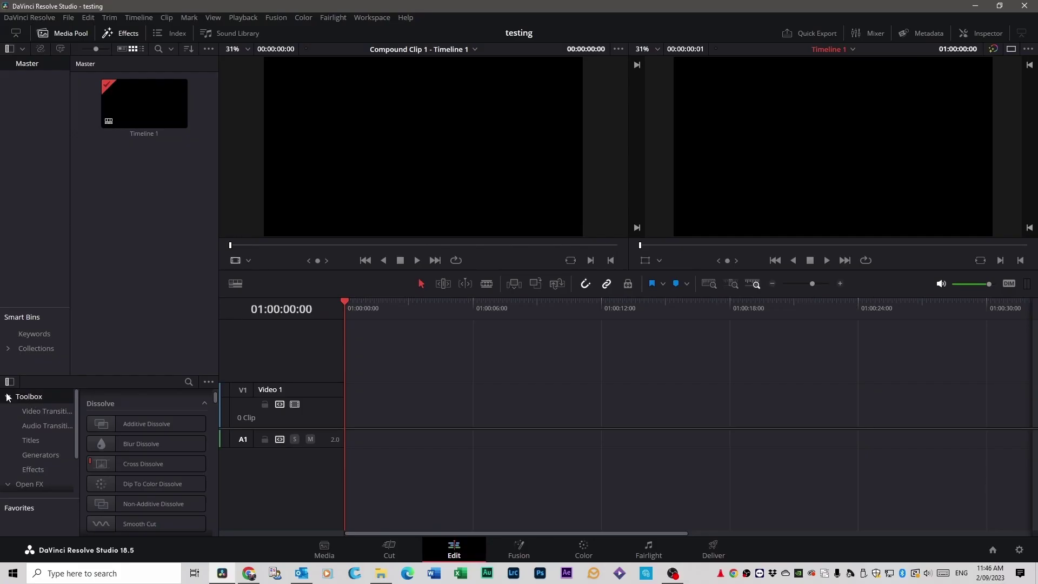
Add a Text+ title at the start of the Video 1 track and briefly play it
{"action": "left_click", "coordinate": [31, 441]}
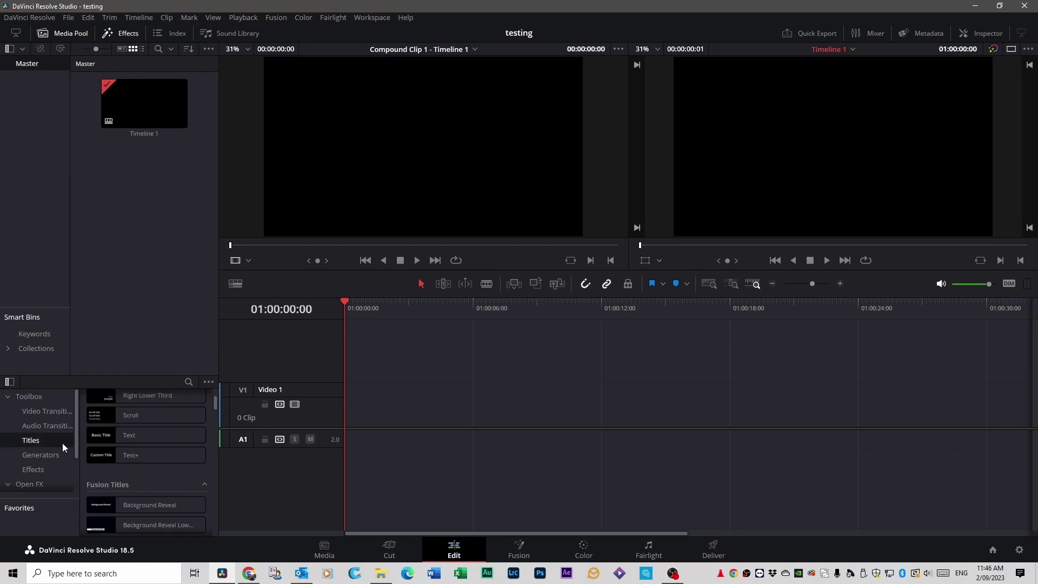
{"action": "left_click", "coordinate": [144, 457]}
{"action": "left_click_drag", "start_coordinate": [139, 455], "coordinate": [344, 417]}
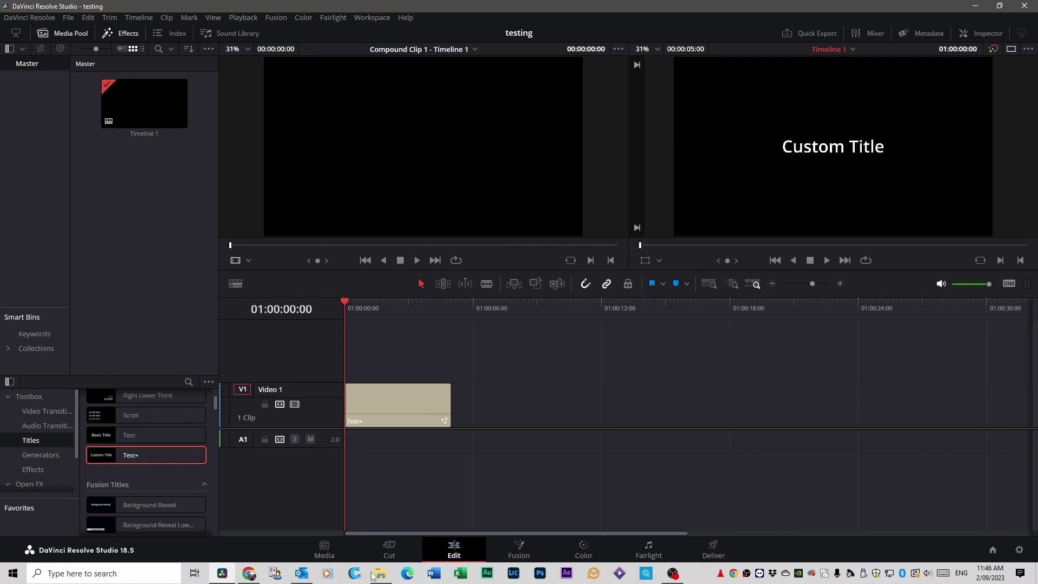
{"action": "key", "text": "space"}
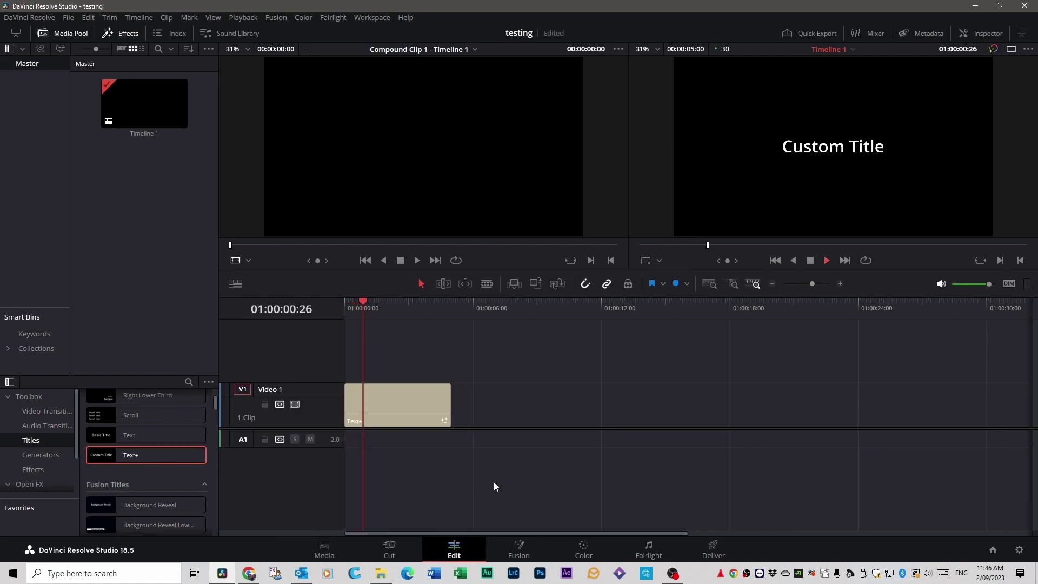
{"action": "key", "text": "space"}
Replace the Text+ title's wording with "Typewriter", keeping the Open Sans font
{"action": "left_click", "coordinate": [405, 402]}
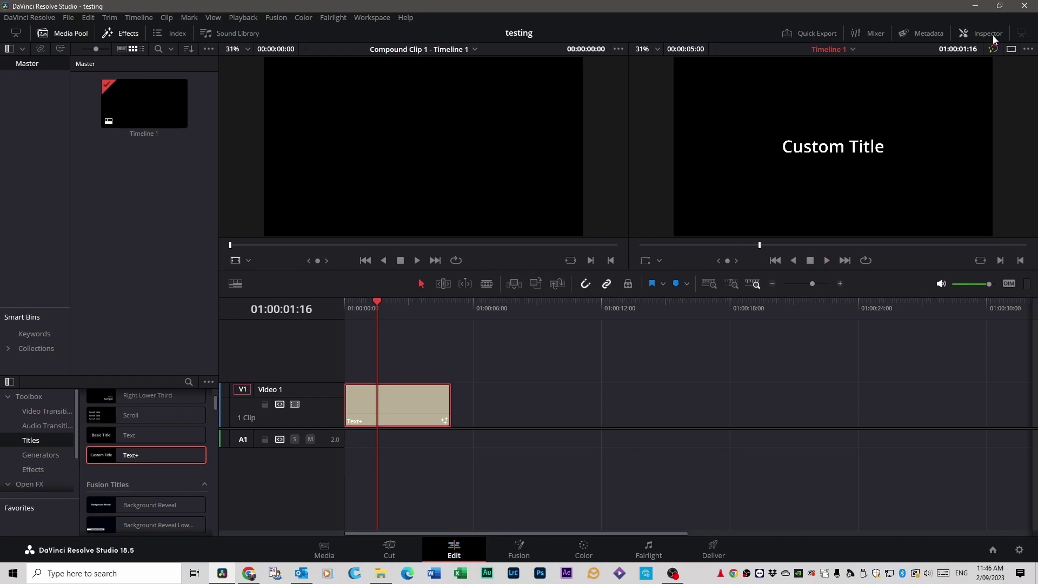
{"action": "left_click", "coordinate": [981, 33]}
{"action": "left_click", "coordinate": [849, 164]}
{"action": "left_click_drag", "start_coordinate": [861, 165], "coordinate": [825, 165]}
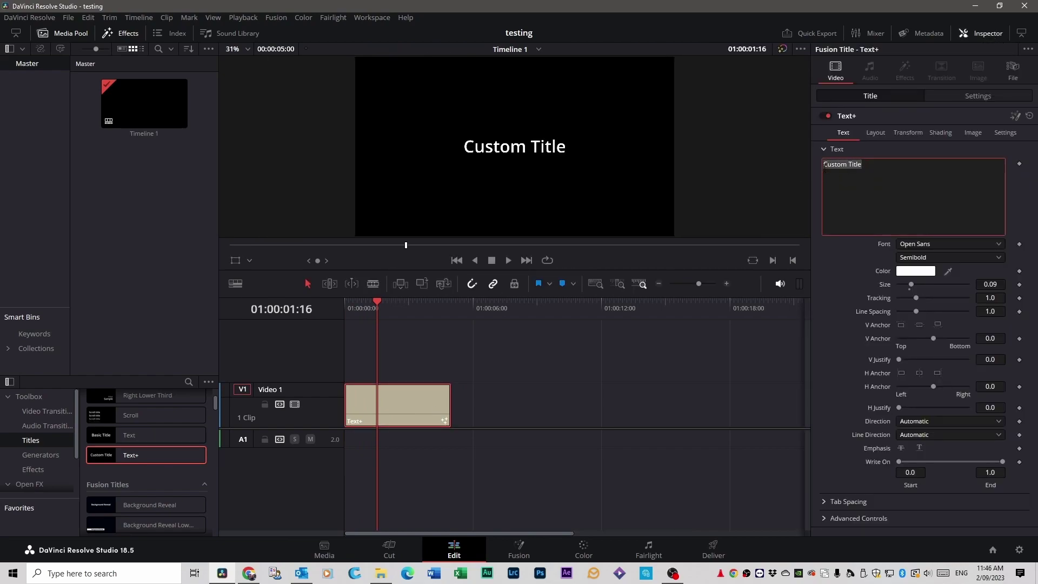
{"action": "type", "text": "Typ"}
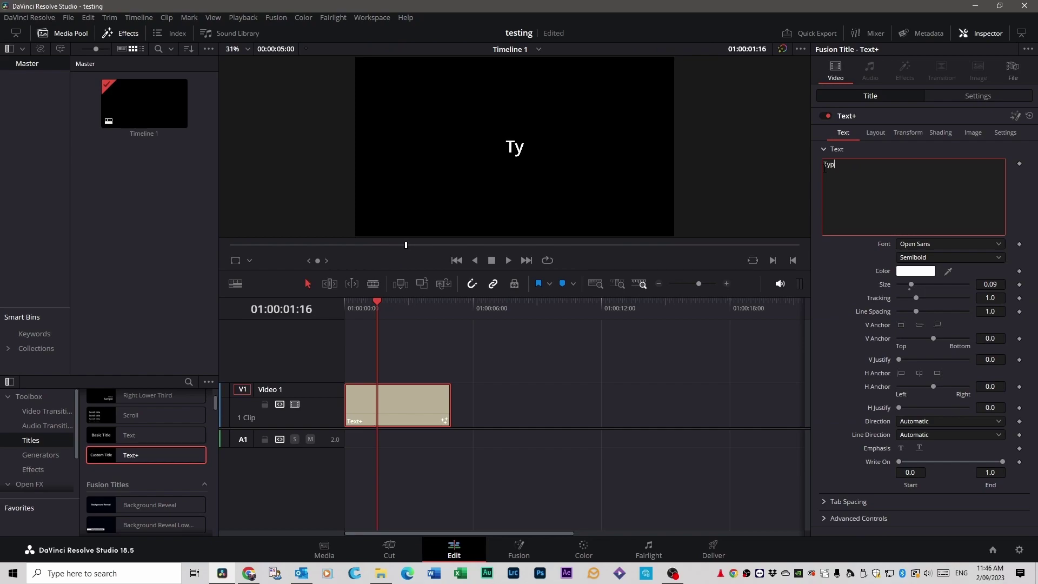
{"action": "type", "text": "ewriter"}
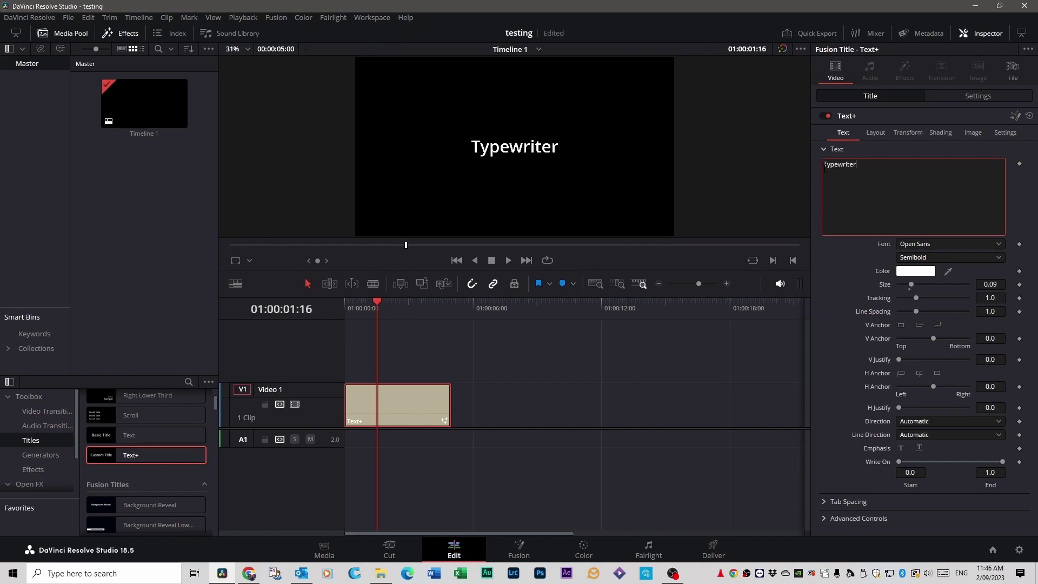
{"action": "left_click", "coordinate": [950, 243]}
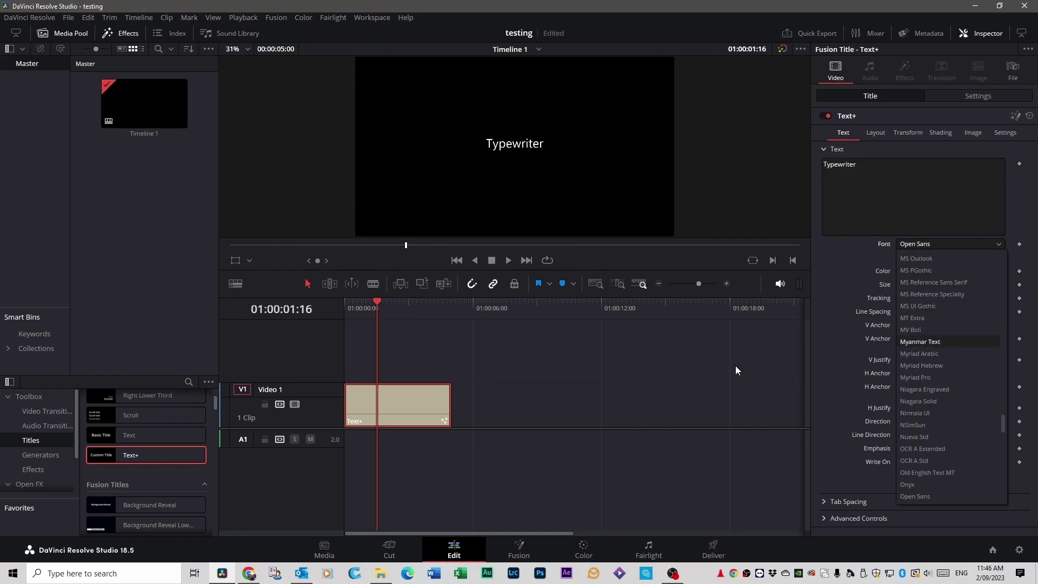
{"action": "key", "text": "Escape"}
At the first frame of the clip, set the title's Write On end to 0.0 and add a keyframe
{"action": "key", "text": "Home"}
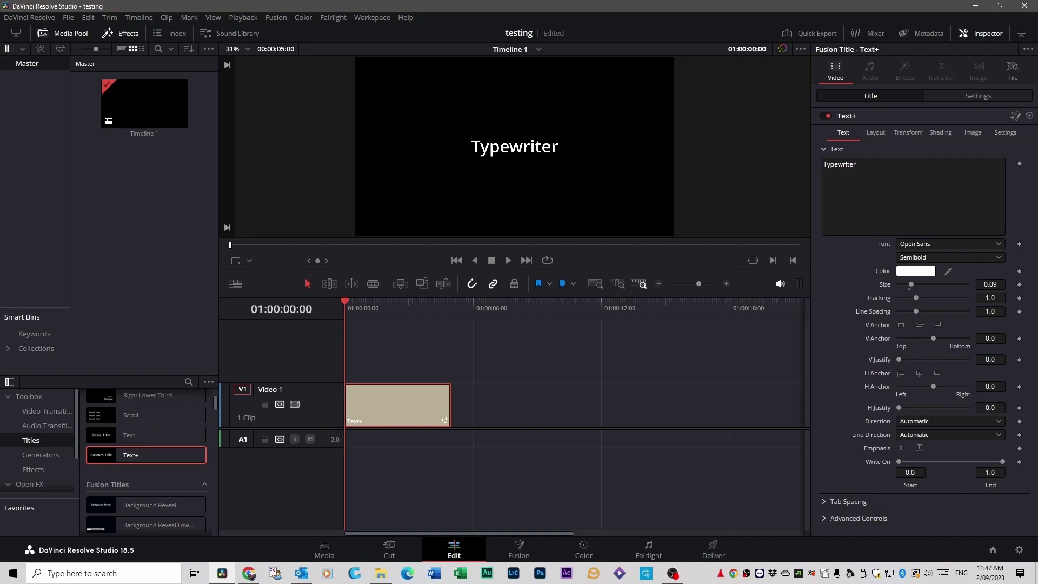
{"action": "mouse_move", "coordinate": [346, 301]}
{"action": "left_mouse_down"}
{"action": "mouse_move", "coordinate": [394, 310]}
{"action": "mouse_move", "coordinate": [332, 312]}
{"action": "left_mouse_up"}
{"action": "left_click_drag", "start_coordinate": [1003, 460], "coordinate": [902, 462]}
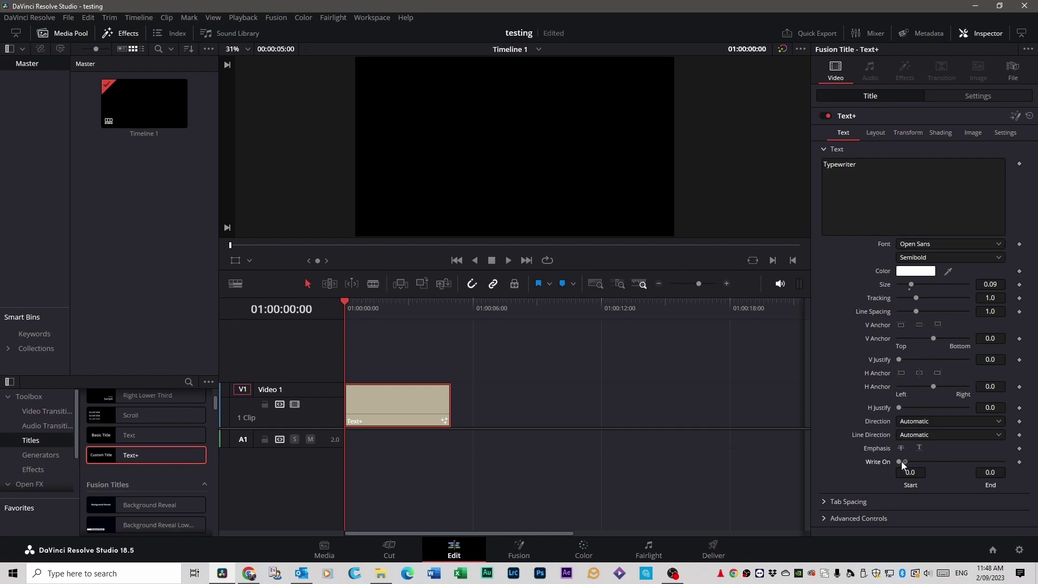
{"action": "left_click", "coordinate": [1018, 461]}
At timecode 01:00:01:04, set the title's Write On end to 1.0 to complete the typing animation
{"action": "left_click", "coordinate": [345, 301]}
{"action": "left_click", "coordinate": [358, 304]}
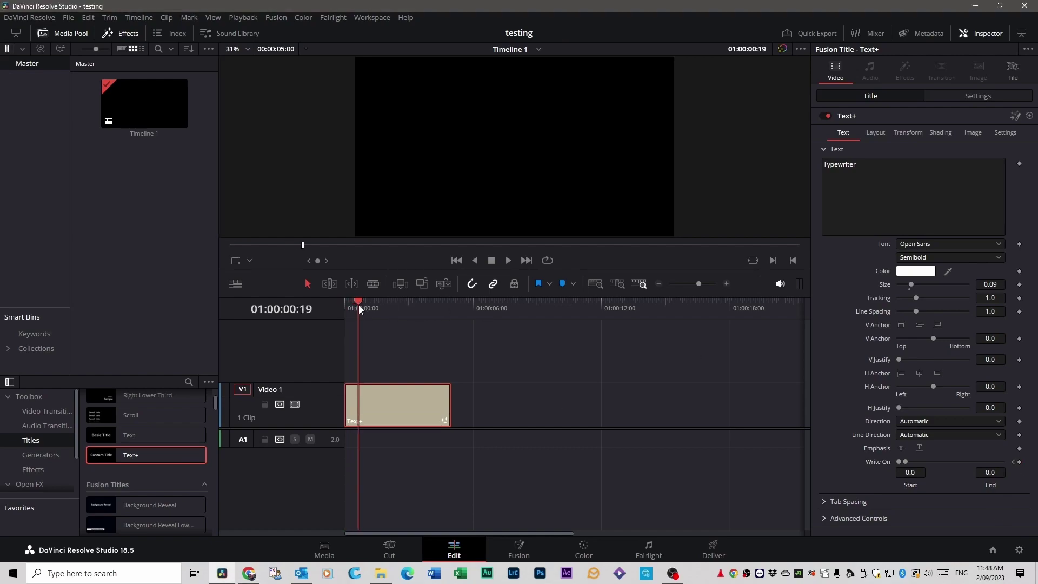
{"action": "left_click_drag", "start_coordinate": [358, 305], "coordinate": [369, 307]}
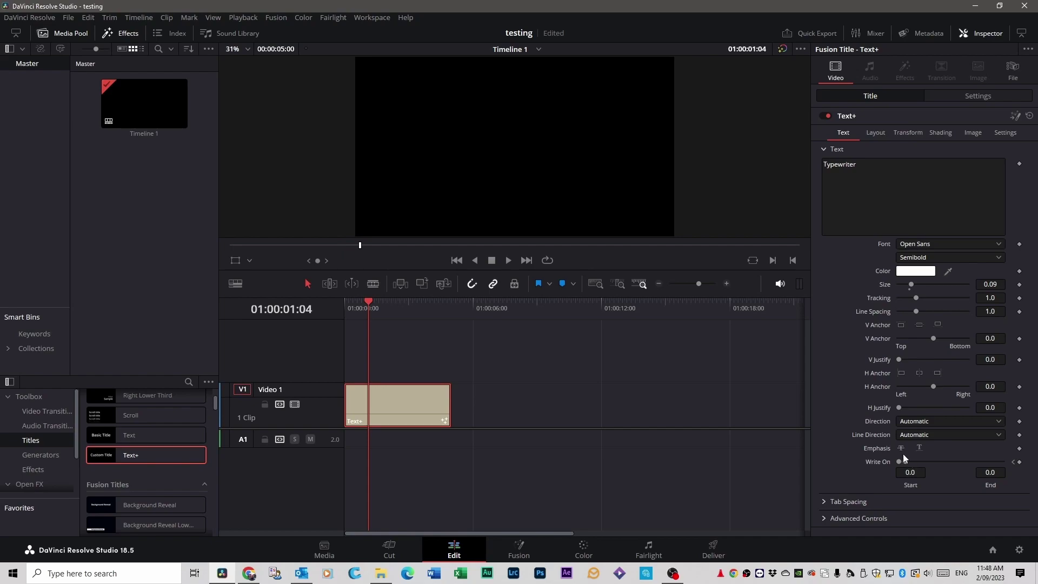
{"action": "left_click_drag", "start_coordinate": [906, 462], "coordinate": [1003, 462]}
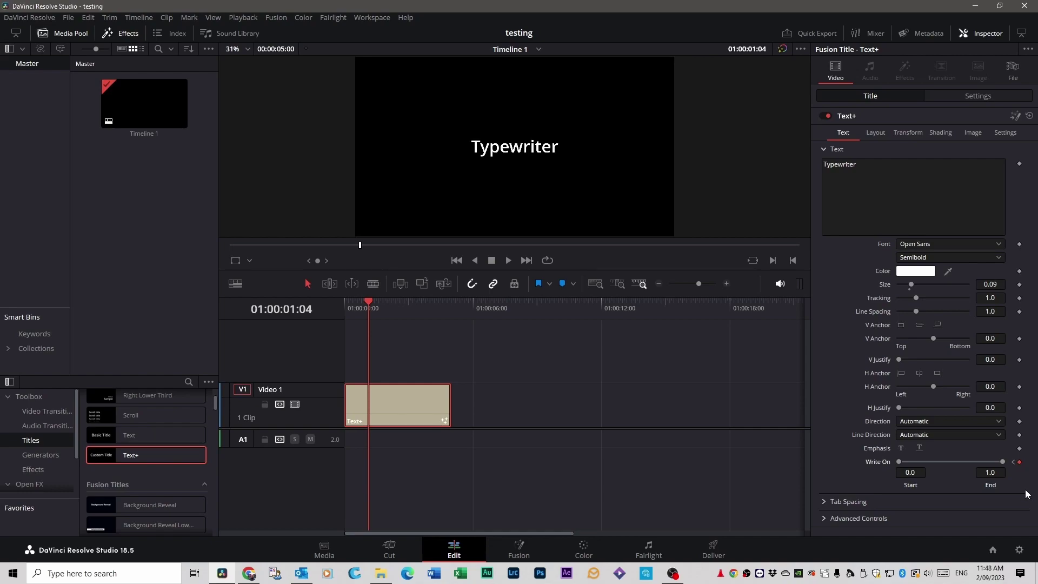
Play the typewriter animation from the beginning of the timeline to check it
{"action": "key", "text": "Home"}
{"action": "key", "text": "space"}
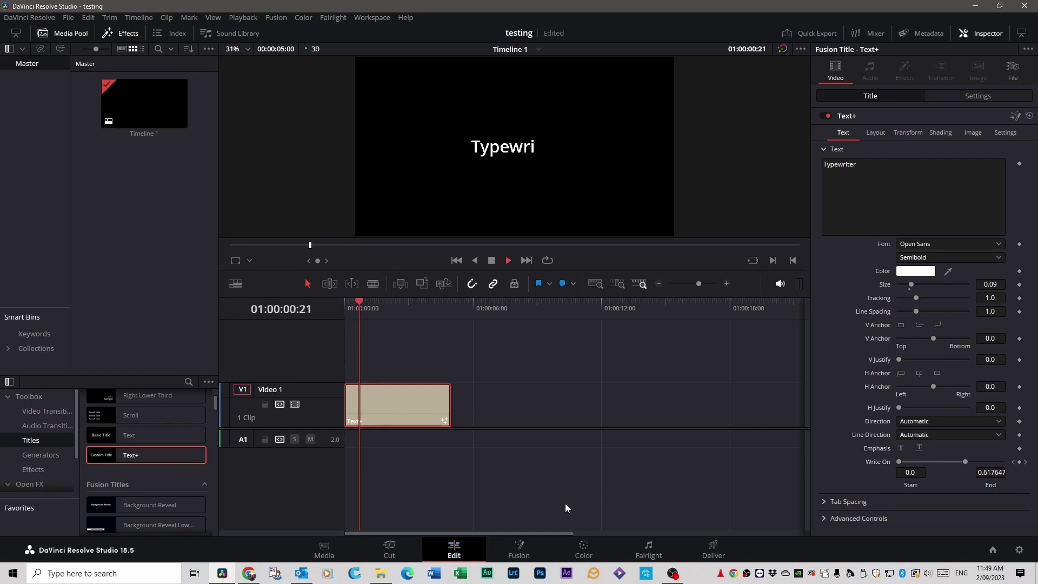
{"action": "left_click", "coordinate": [346, 322]}
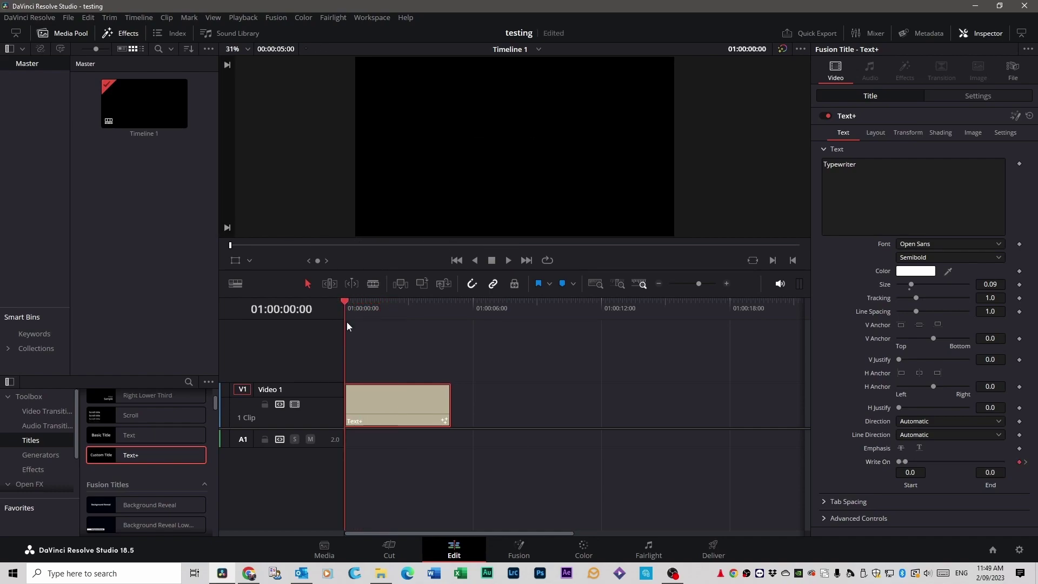
{"action": "key", "text": "space"}
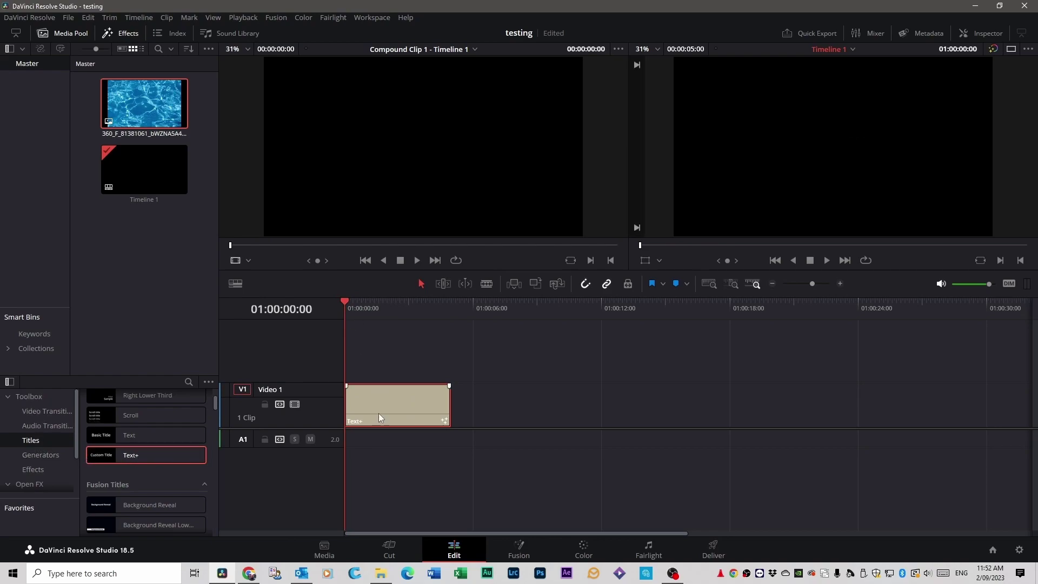
Set the Text+ title's wording to "WATERY WET" and play the timeline to check it
{"action": "left_click", "coordinate": [988, 34]}
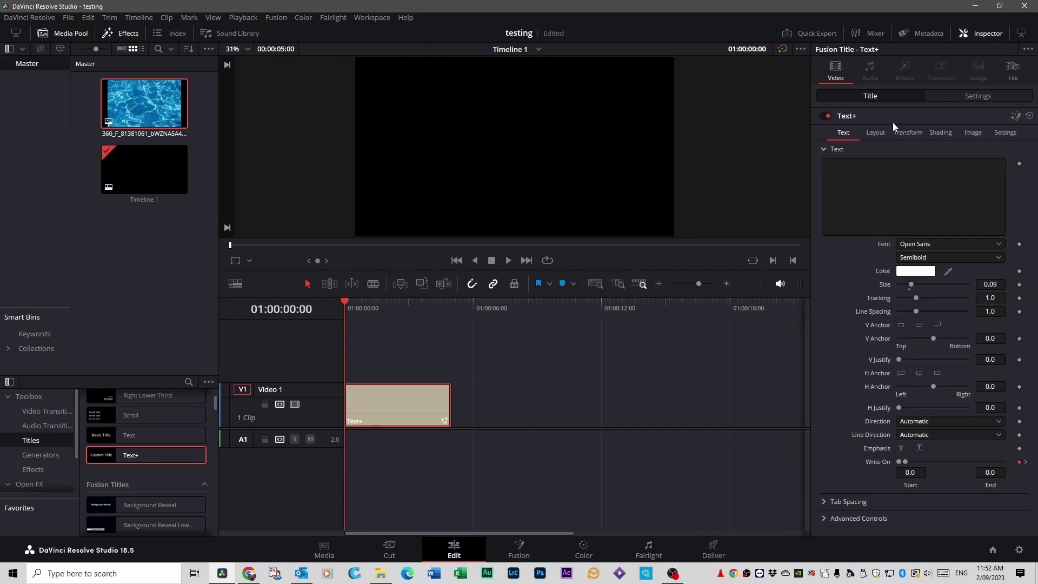
{"action": "left_click", "coordinate": [846, 167]}
{"action": "type", "text": "Water"}
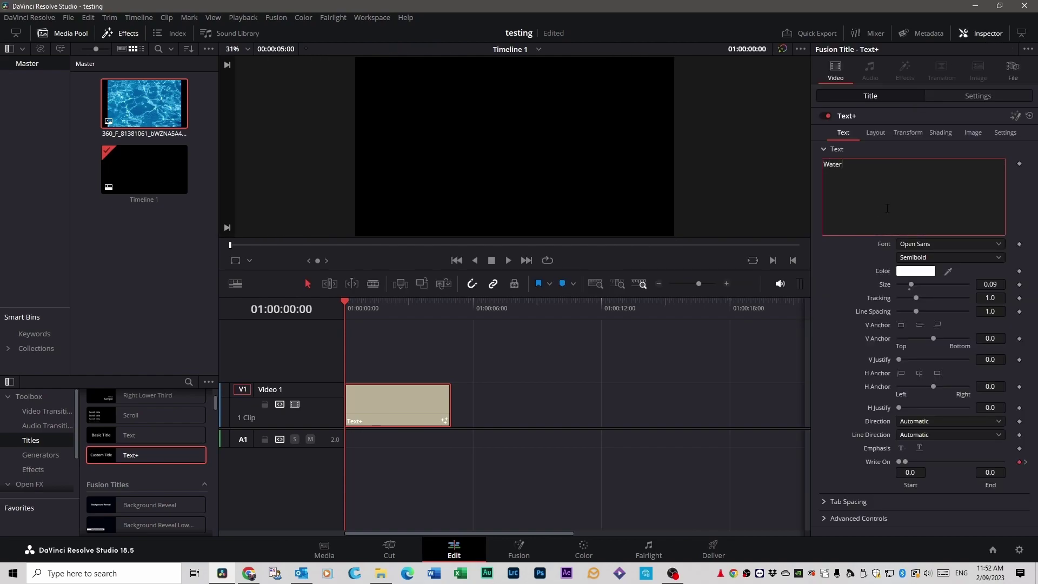
{"action": "key", "text": "ctrl+s"}
{"action": "type", "text": "ATERY WET"}
{"action": "key", "text": "space"}
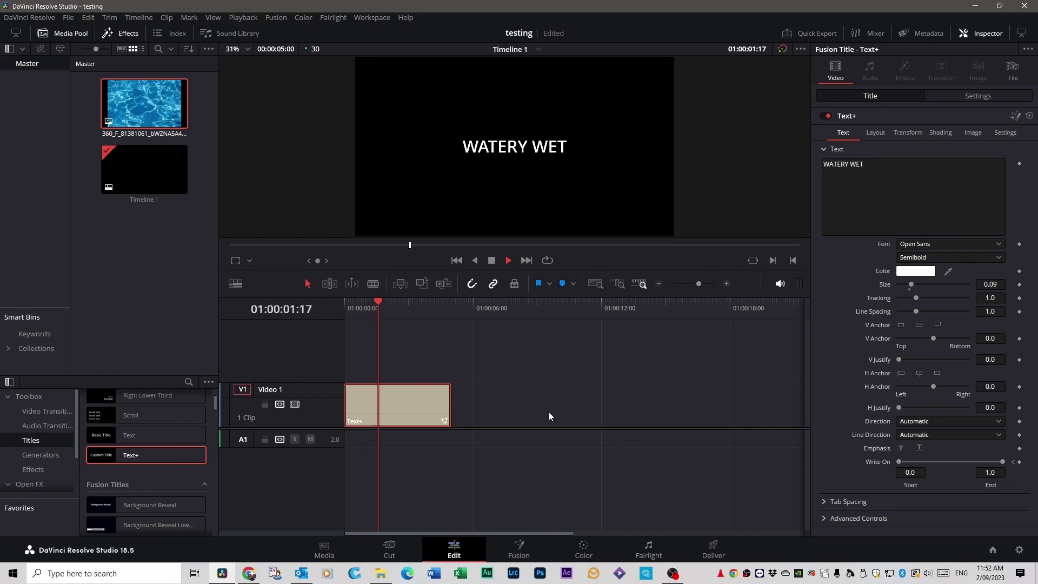
{"action": "key", "text": "space"}
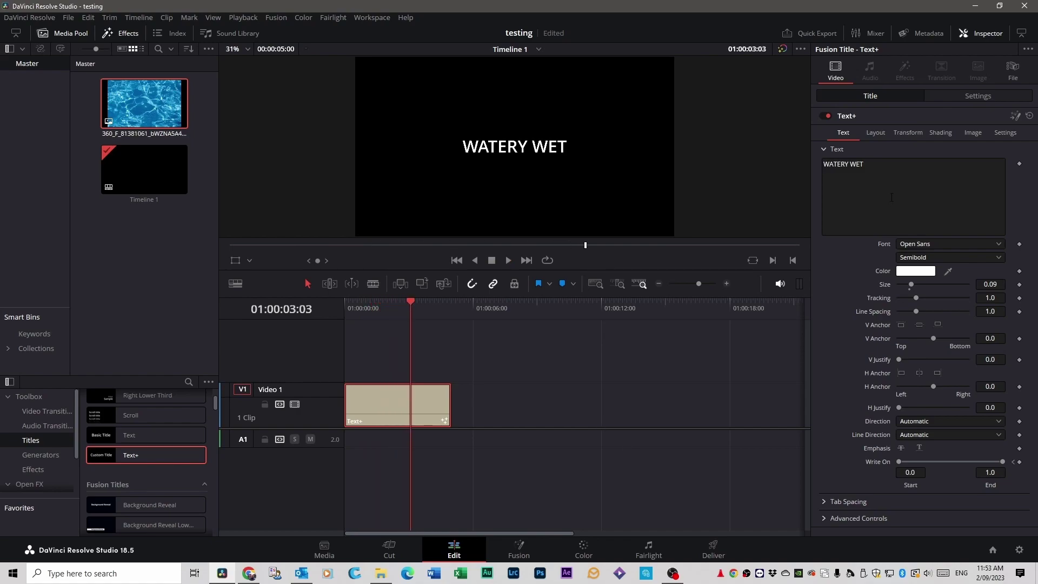
Place the water image on Video 1 beneath the title at the start of the timeline and preview the composite
{"action": "left_click_drag", "start_coordinate": [409, 304], "coordinate": [346, 304]}
{"action": "left_click", "coordinate": [144, 103]}
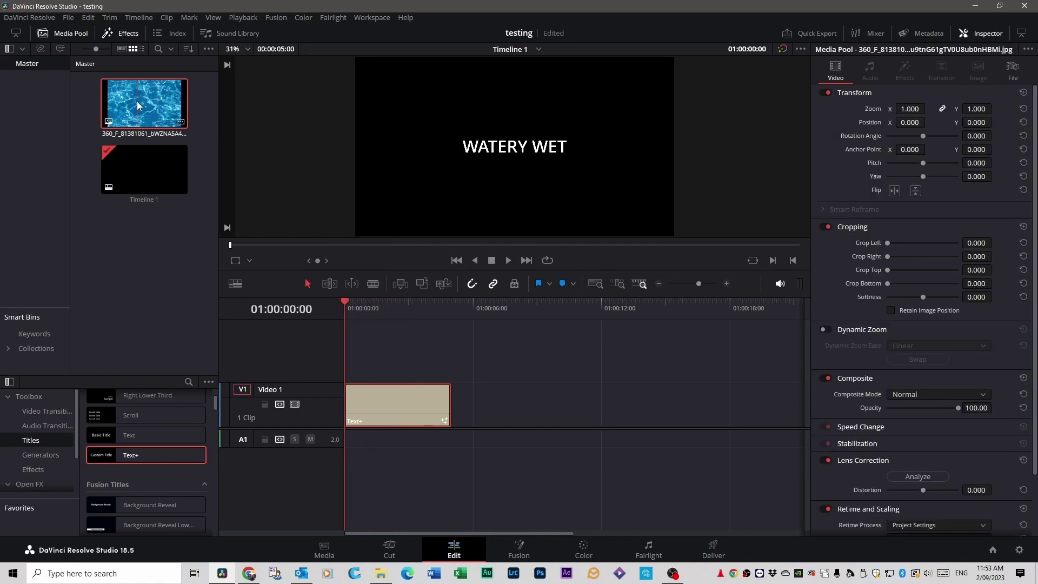
{"action": "left_click_drag", "start_coordinate": [139, 106], "coordinate": [404, 356]}
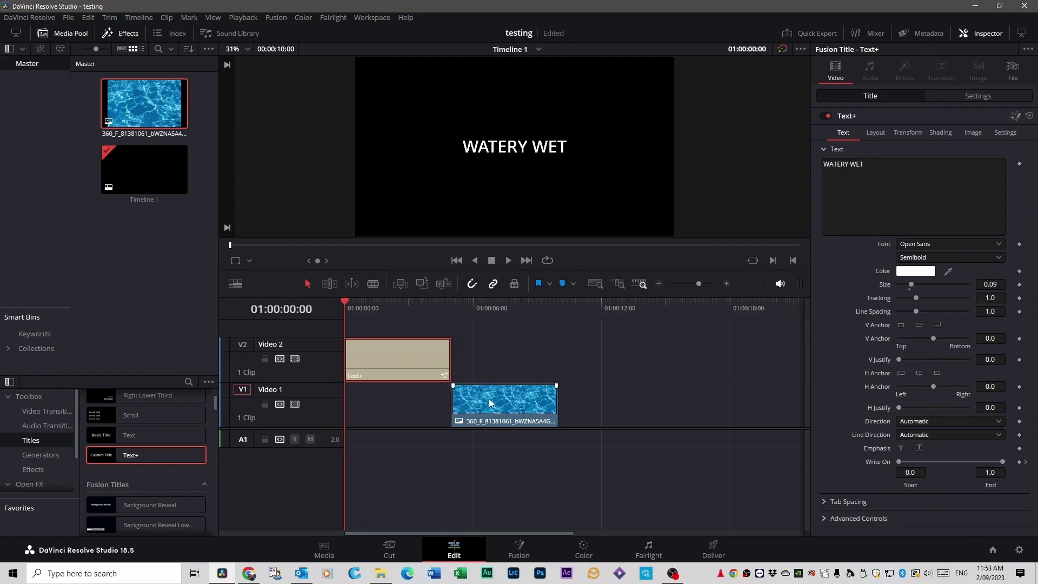
{"action": "left_click_drag", "start_coordinate": [493, 400], "coordinate": [386, 398]}
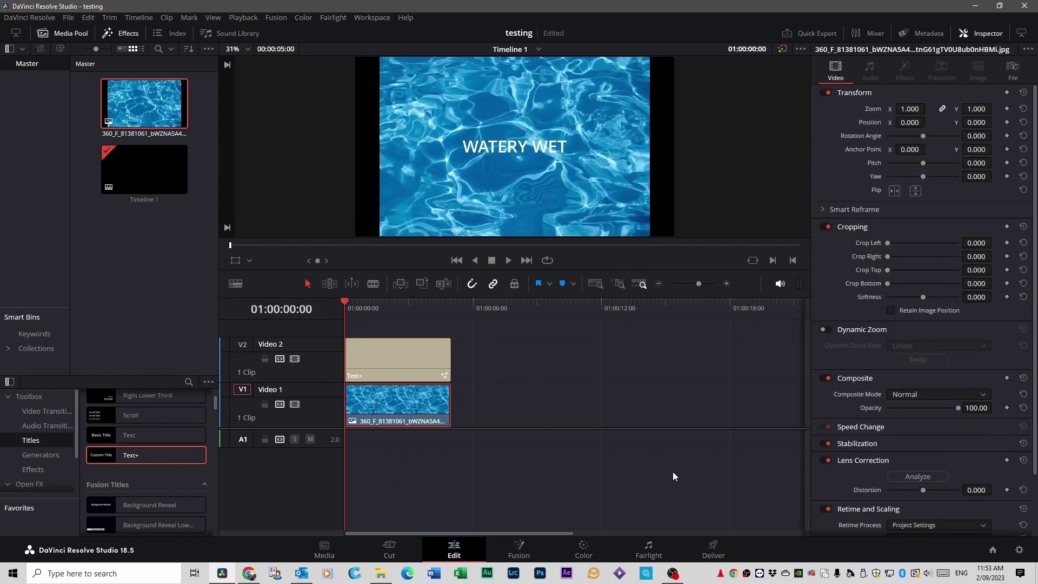
{"action": "key", "text": "space"}
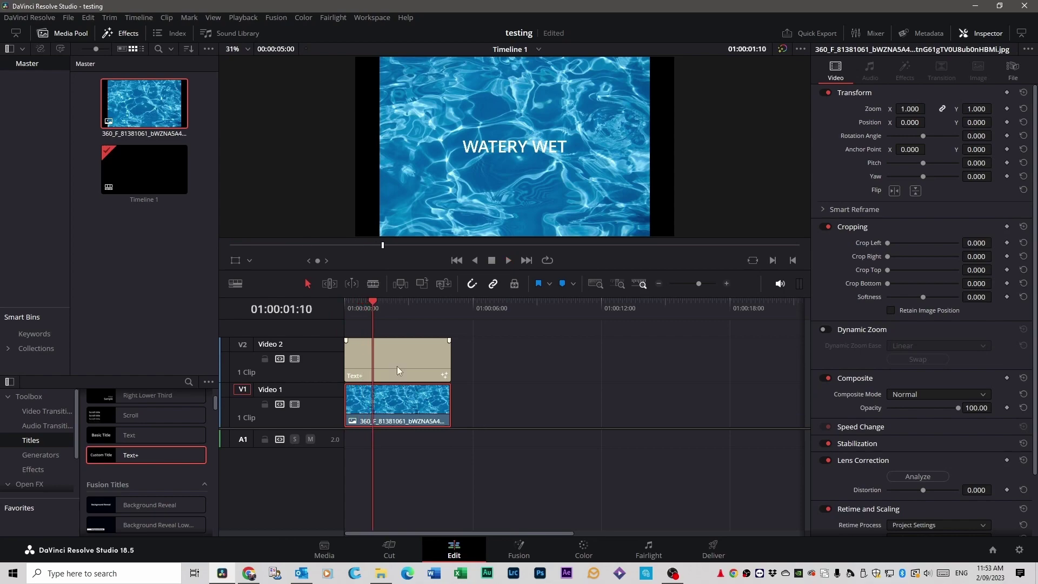
{"action": "left_click_drag", "start_coordinate": [375, 306], "coordinate": [336, 309]}
Enlarge the WATERY WET title to size 0.1654 and set its font to Montserrat ExtraBold
{"action": "left_click", "coordinate": [374, 362]}
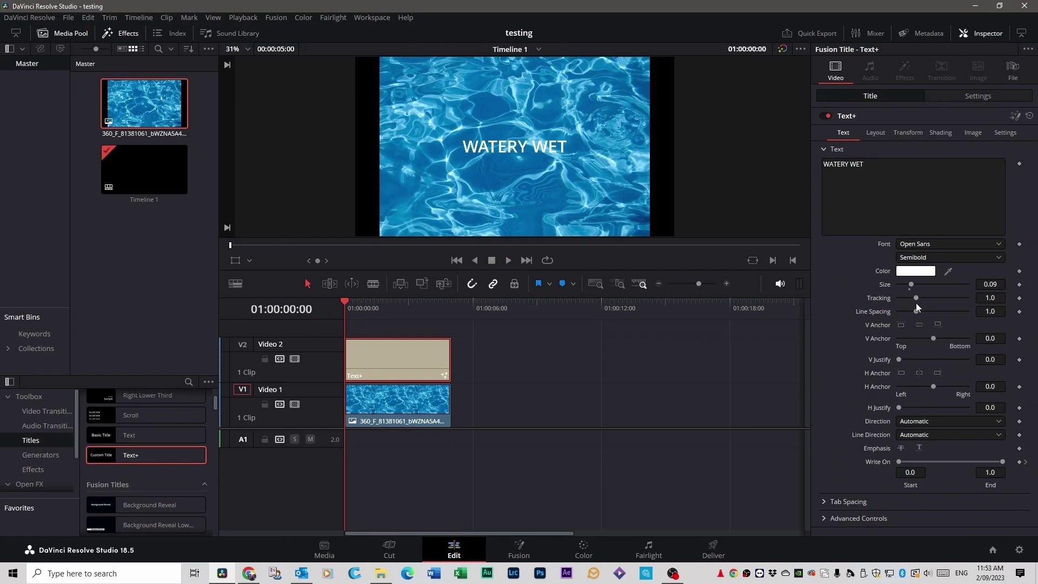
{"action": "left_click_drag", "start_coordinate": [910, 284], "coordinate": [919, 284]}
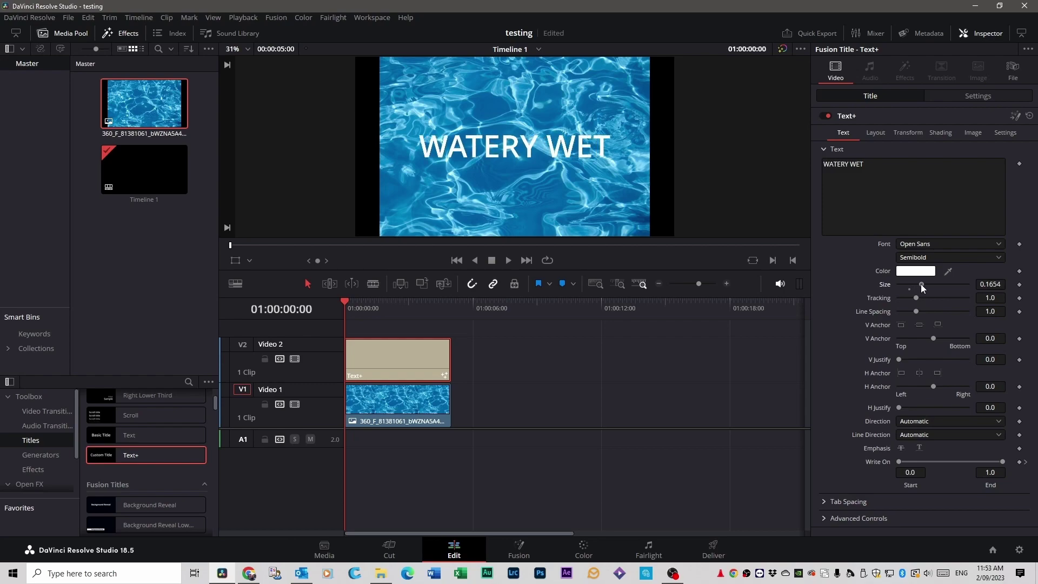
{"action": "left_click", "coordinate": [991, 245]}
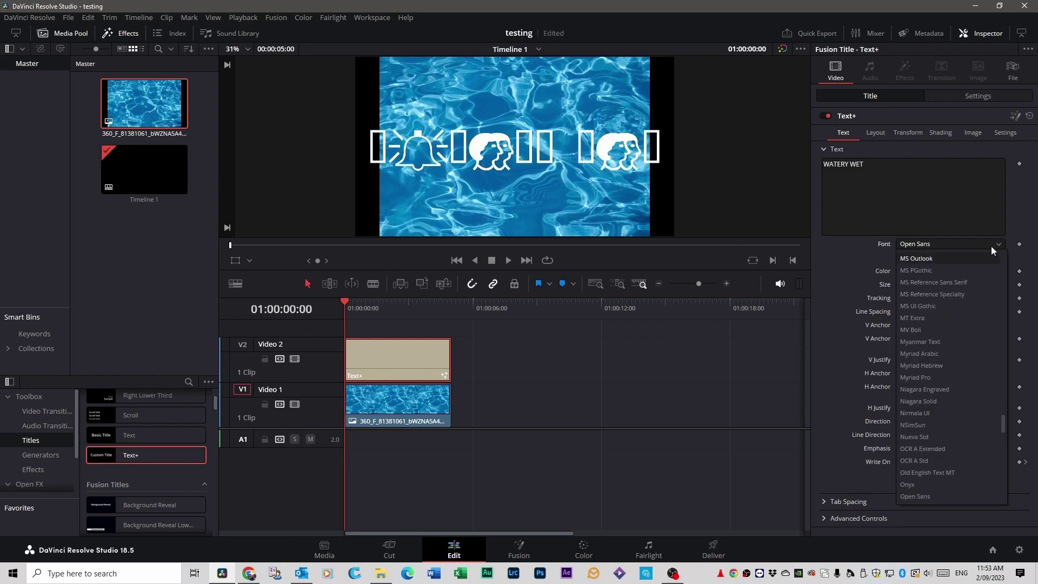
{"action": "scroll", "coordinate": [961, 245], "scroll_direction": "up", "scroll_amount": 3}
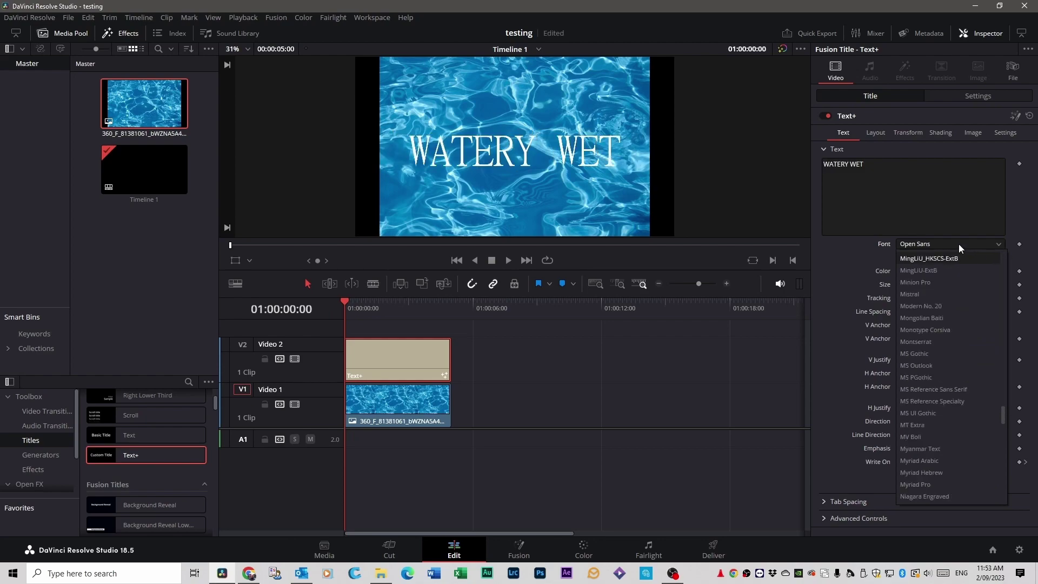
{"action": "left_click", "coordinate": [958, 245]}
{"action": "left_click", "coordinate": [997, 257]}
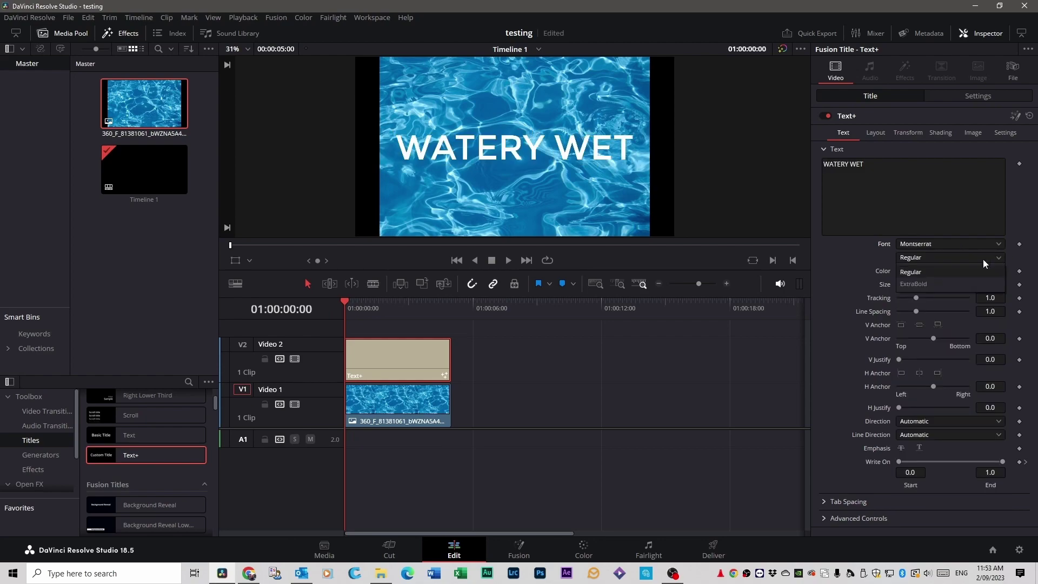
{"action": "left_click", "coordinate": [932, 283]}
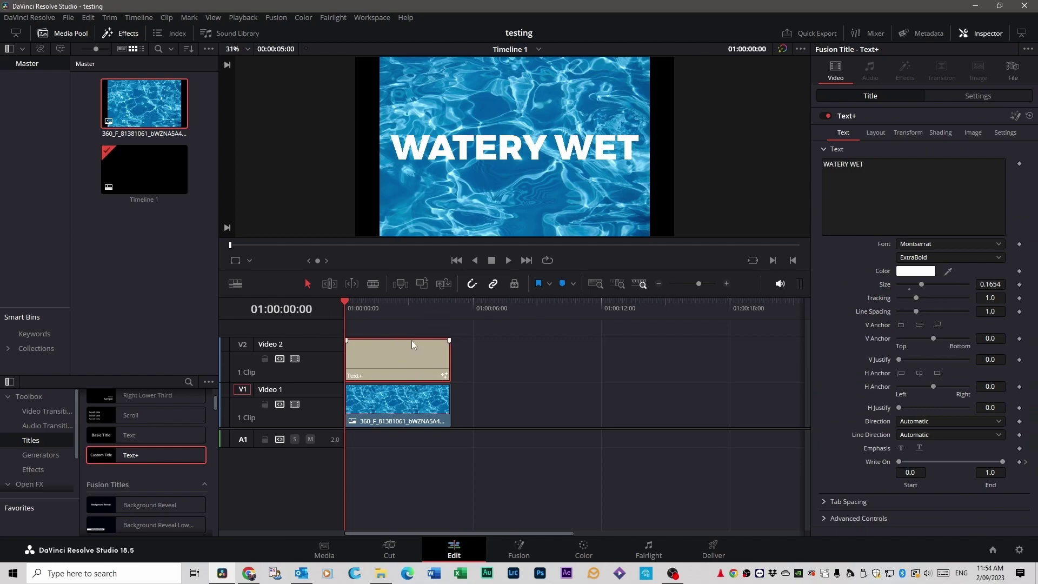
Set the water image's zoom to 1.2 so that it fills the whole frame
{"action": "left_click", "coordinate": [399, 408]}
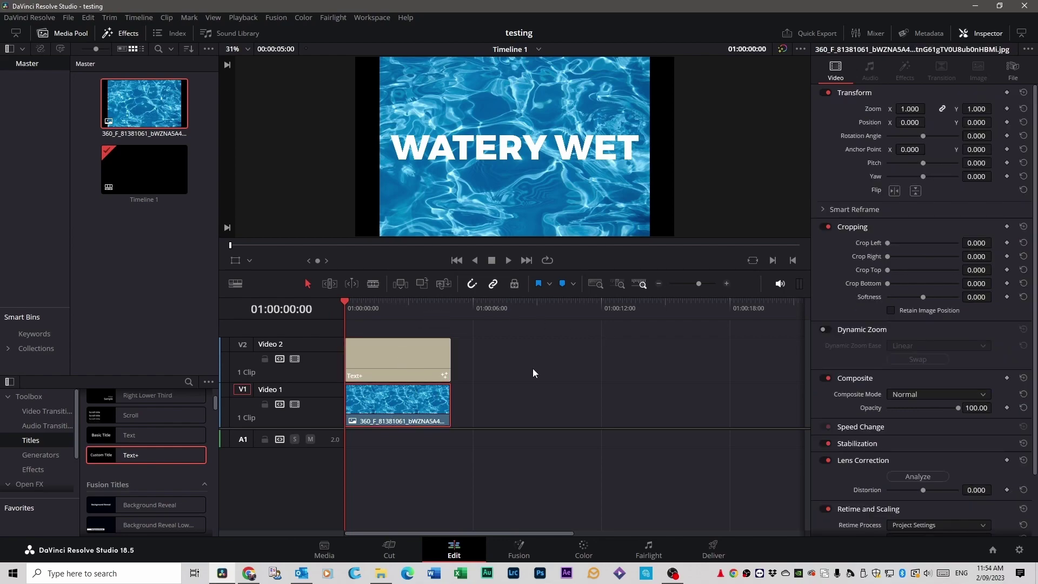
{"action": "left_click", "coordinate": [910, 108]}
{"action": "type", "text": "1.08"}
{"action": "key", "text": "Return"}
{"action": "type", "text": "1.2"}
{"action": "key", "text": "Return"}
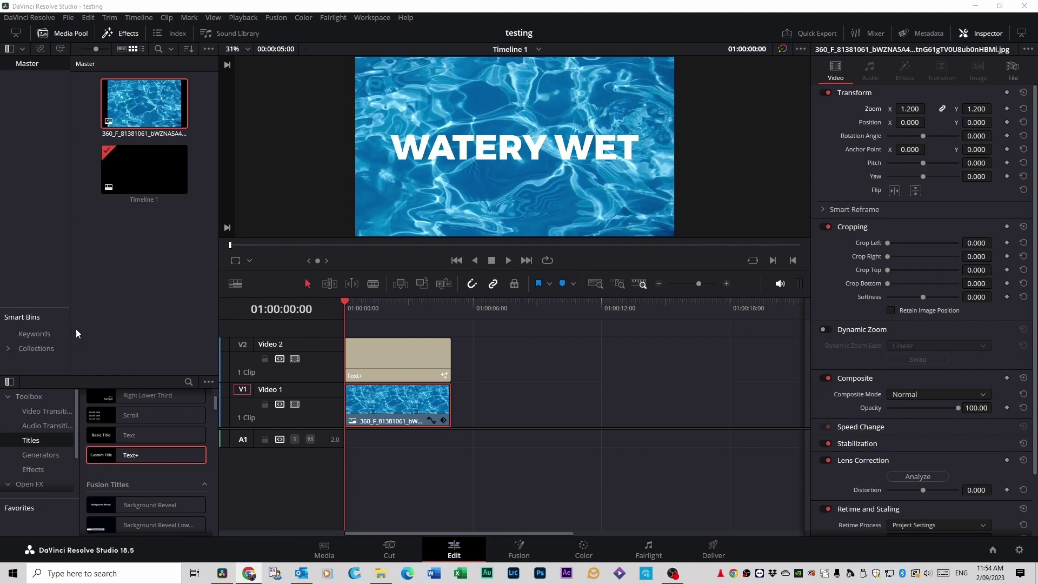
Search the Open FX effects for "fast noise" and apply Fast Noise to the water image clip
{"action": "scroll", "coordinate": [35, 446], "scroll_direction": "down", "scroll_amount": 2}
{"action": "left_click", "coordinate": [38, 456]}
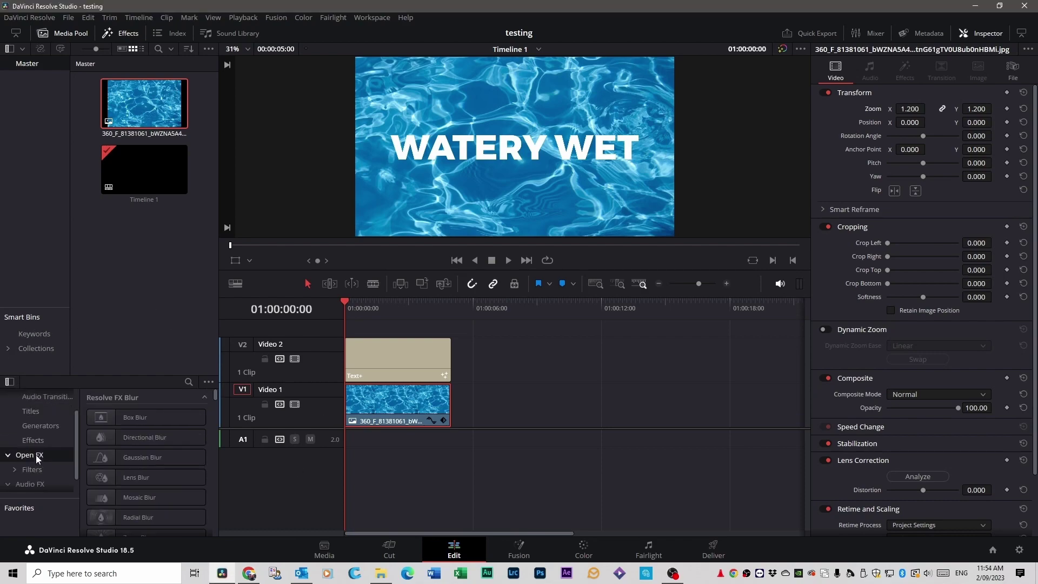
{"action": "left_click", "coordinate": [188, 381]}
{"action": "type", "text": "fast"}
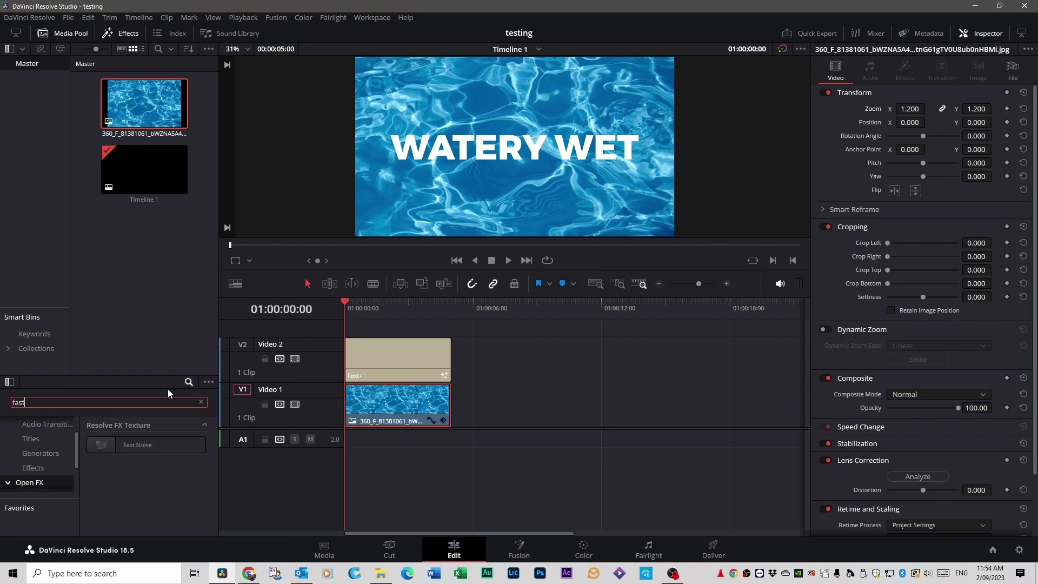
{"action": "type", "text": " noise"}
{"action": "left_click", "coordinate": [138, 442]}
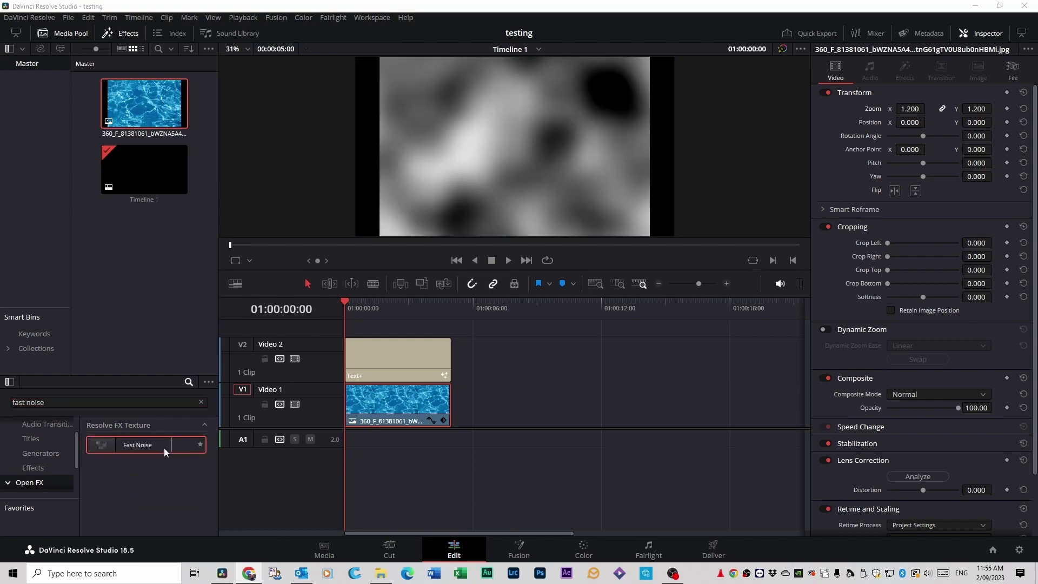
{"action": "left_click_drag", "start_coordinate": [155, 445], "coordinate": [400, 409]}
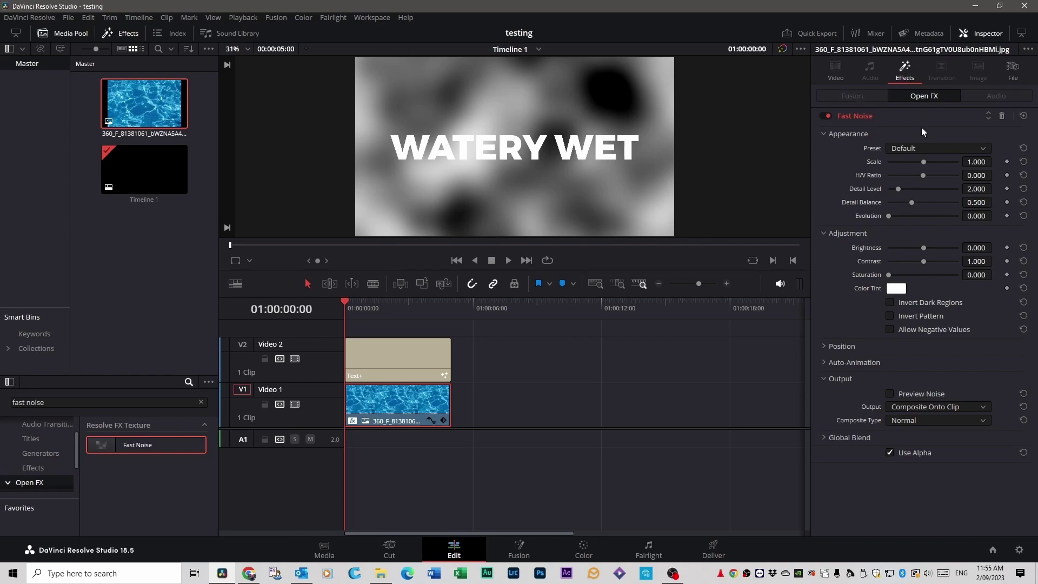
Set the water image's Fast Noise preset to Water Surface, keeping the effect enabled
{"action": "left_click", "coordinate": [822, 117]}
{"action": "left_click", "coordinate": [828, 115]}
{"action": "left_click", "coordinate": [975, 148]}
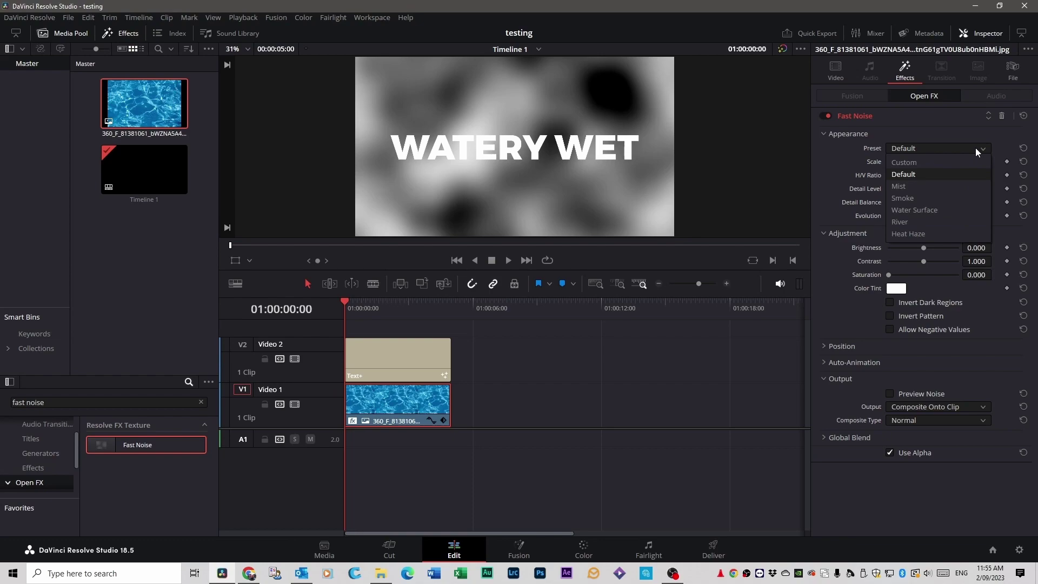
{"action": "left_click", "coordinate": [920, 211]}
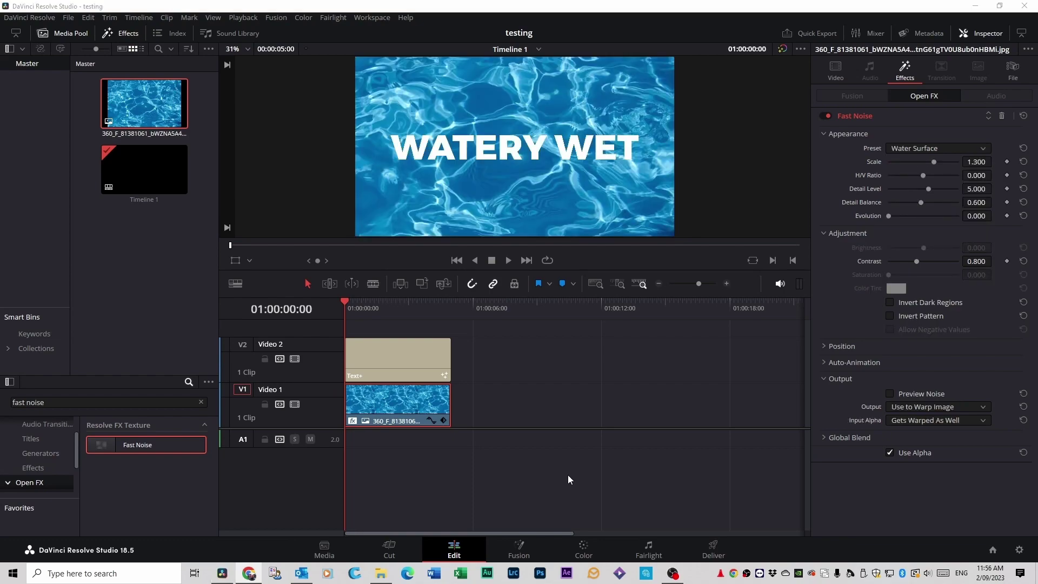
Play the timeline to check the background's water movement, and return the playhead to the start
{"action": "key", "text": "space"}
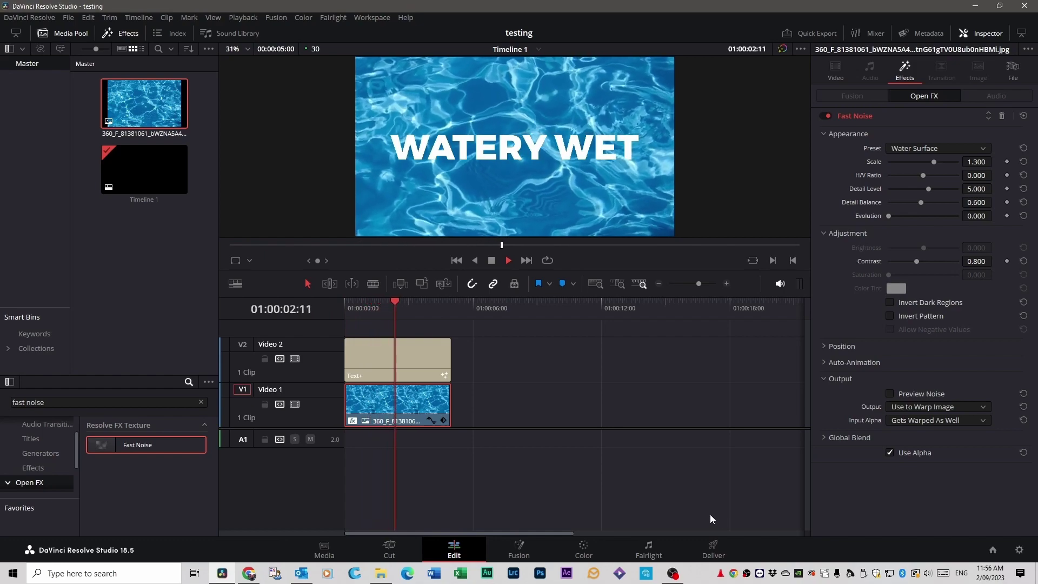
{"action": "key", "text": "space"}
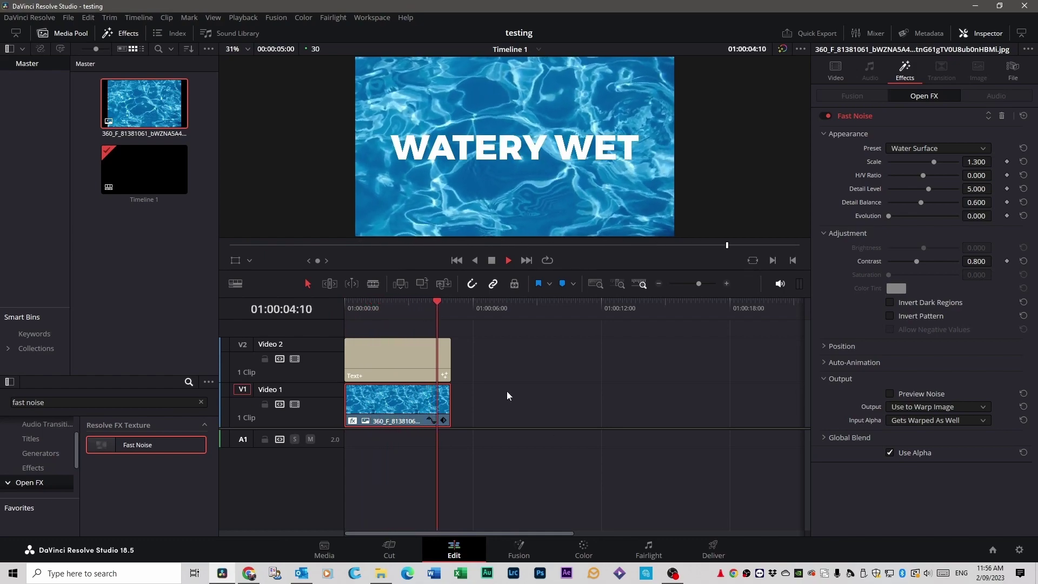
{"action": "left_click_drag", "start_coordinate": [439, 301], "coordinate": [435, 302]}
{"action": "key", "text": "Home"}
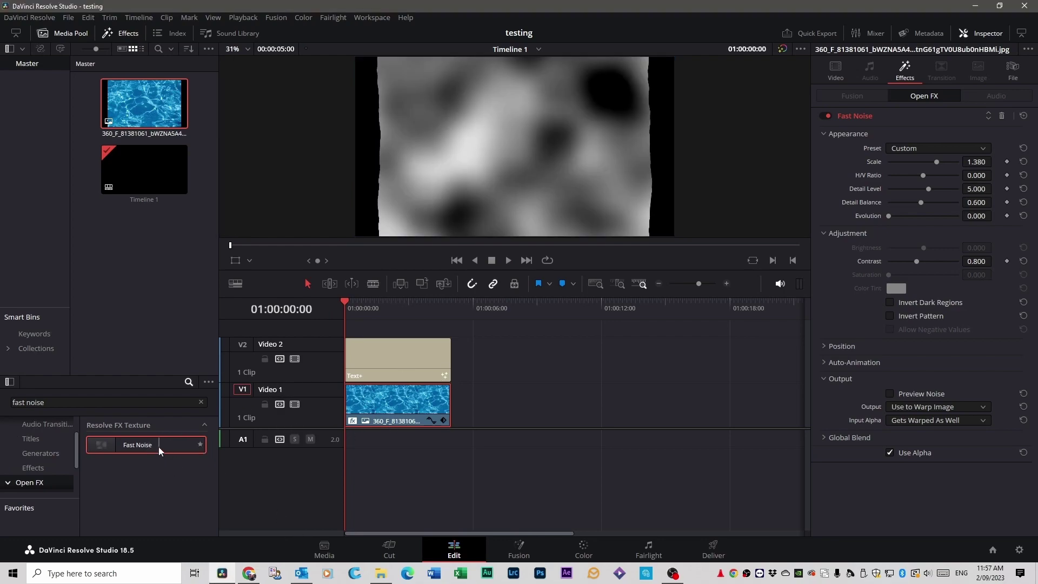
Apply Fast Noise to the WATERY WET title and set its preset to Water Surface
{"action": "left_click_drag", "start_coordinate": [157, 447], "coordinate": [399, 364]}
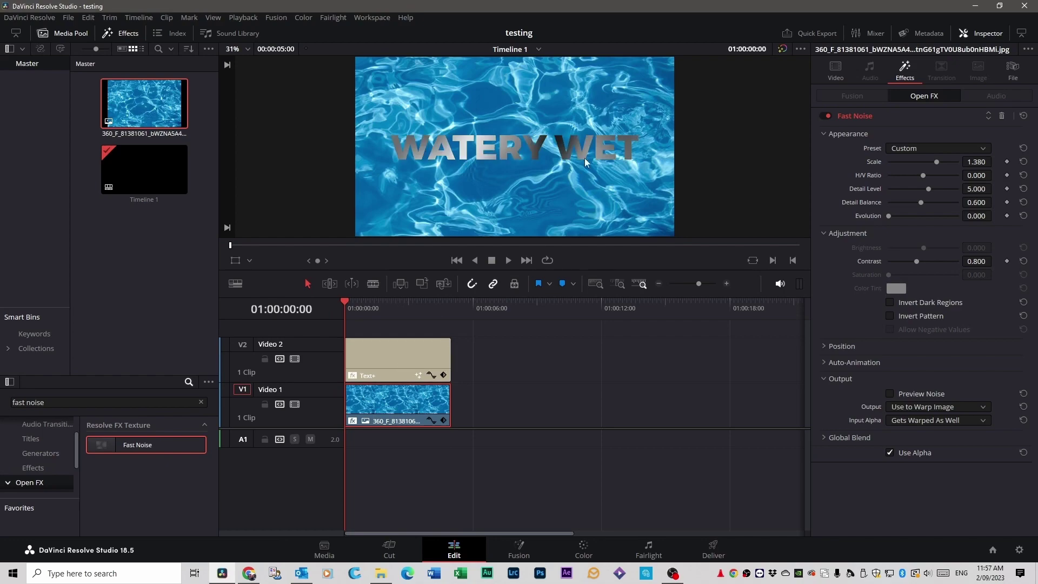
{"action": "left_click", "coordinate": [392, 337]}
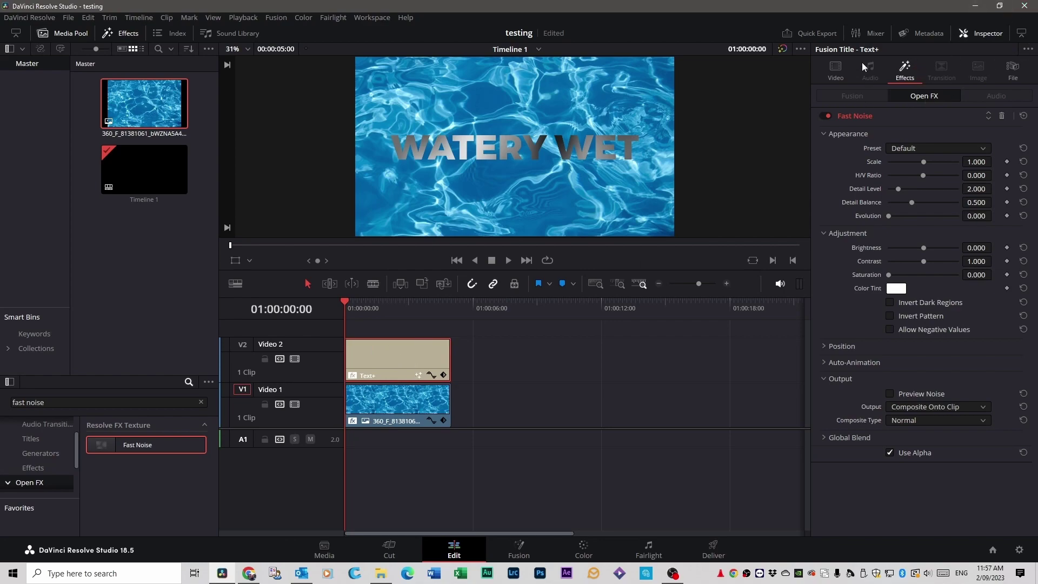
{"action": "left_click", "coordinate": [980, 148]}
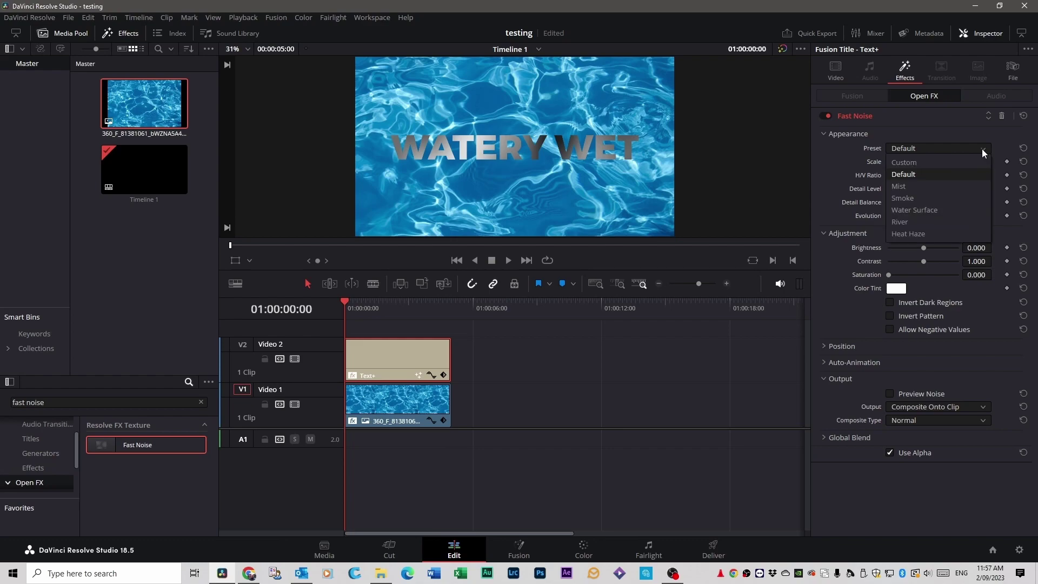
{"action": "left_click", "coordinate": [923, 211]}
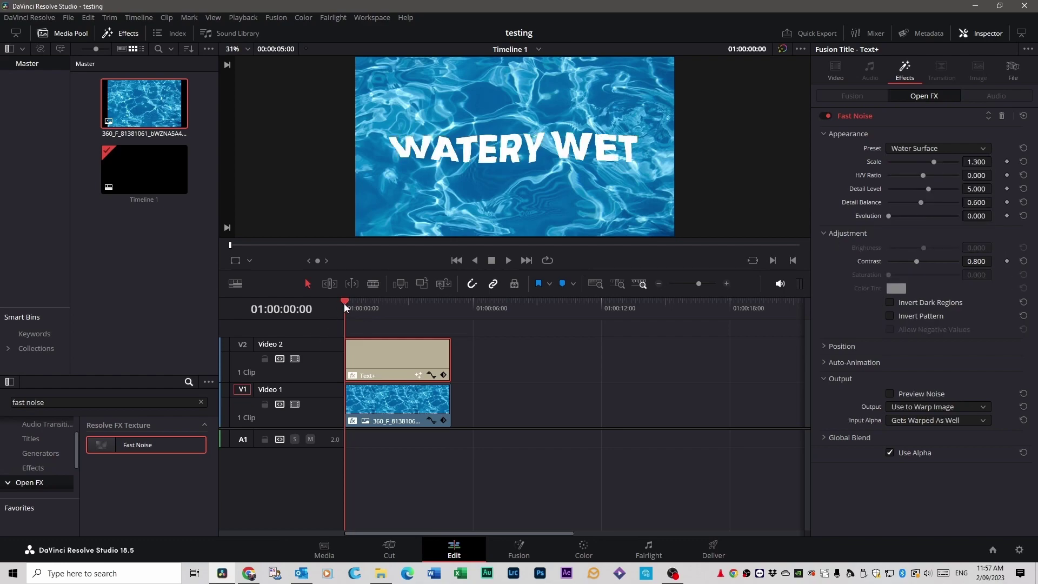
Play the timeline to check the rippling title over the moving water, and return to the start
{"action": "key", "text": "space"}
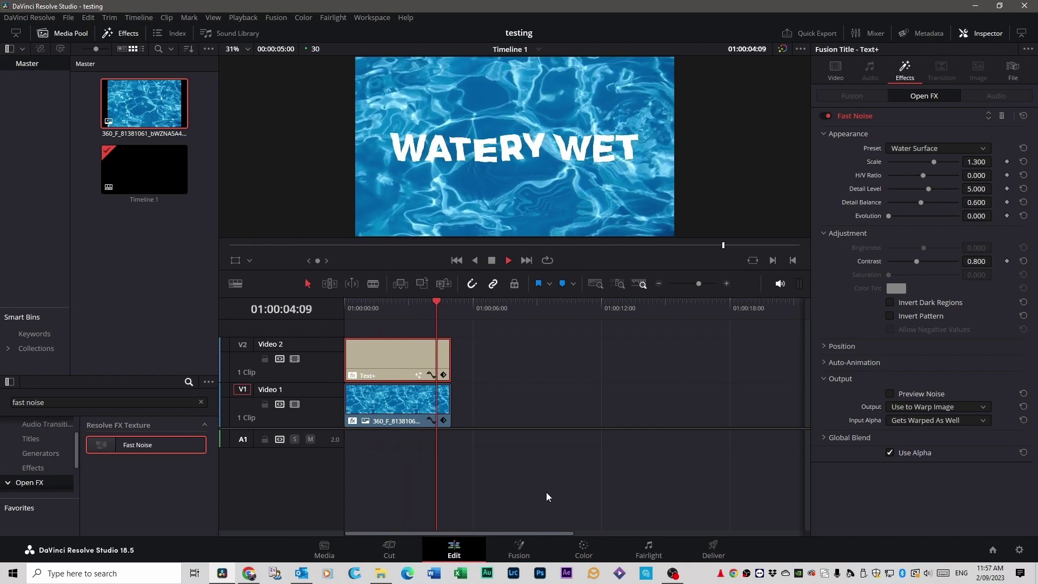
{"action": "key", "text": "space"}
{"action": "key", "text": "Home"}
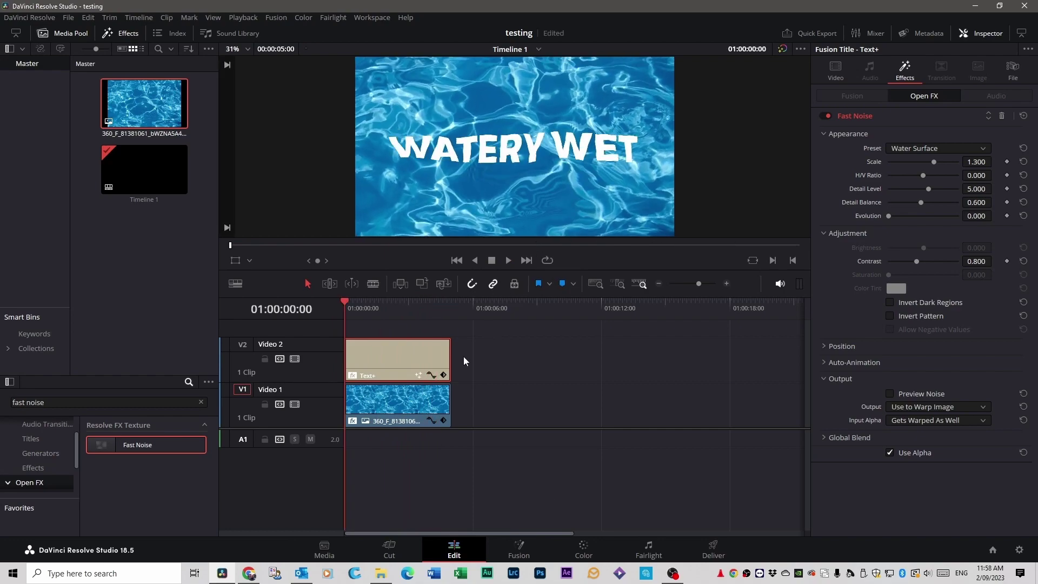
Disable Fast Noise on the water image clip and play the timeline from the start to compare
{"action": "left_click", "coordinate": [404, 416]}
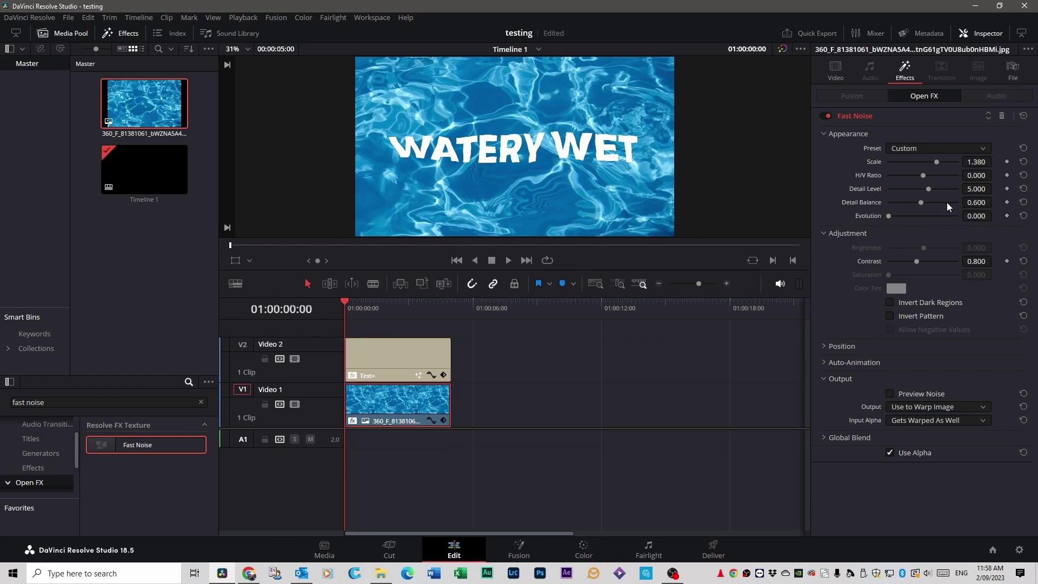
{"action": "left_click", "coordinate": [825, 116]}
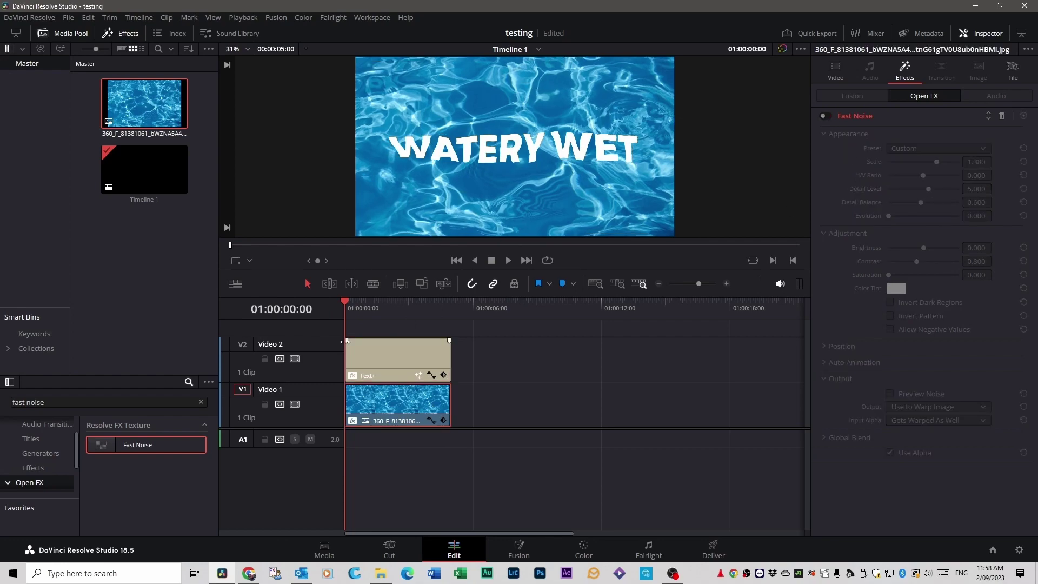
{"action": "key", "text": "space"}
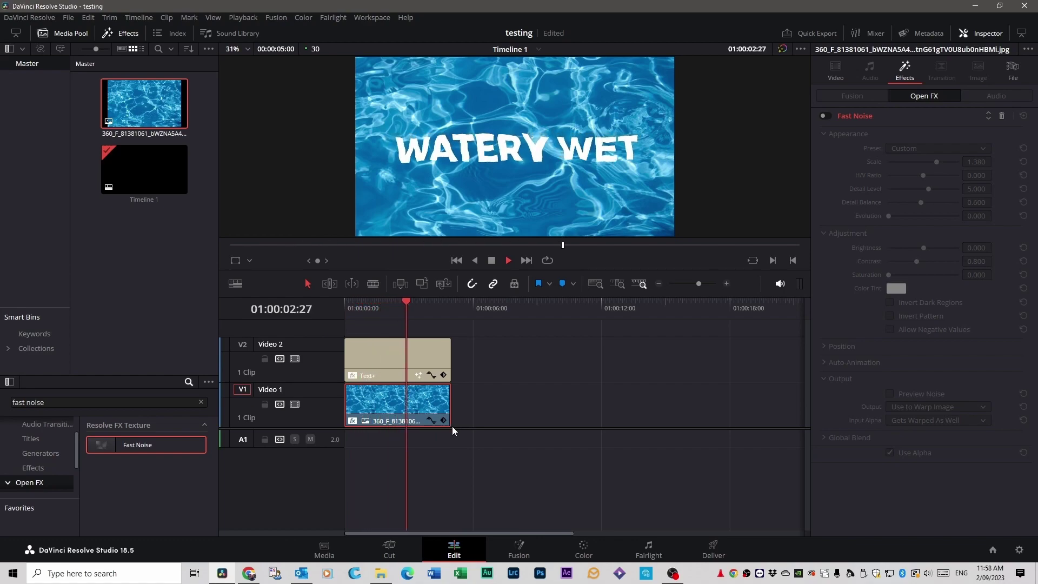
{"action": "key", "text": "space"}
{"action": "key", "text": "Home"}
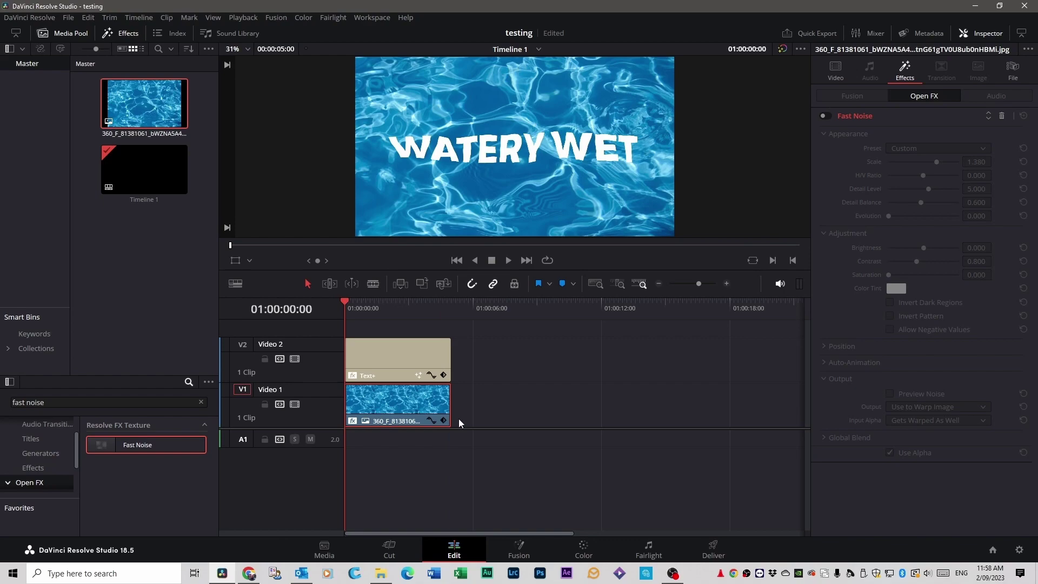
Re-enable Fast Noise on the water image clip and play the timeline to compare
{"action": "left_click", "coordinate": [409, 406]}
{"action": "left_click", "coordinate": [411, 366]}
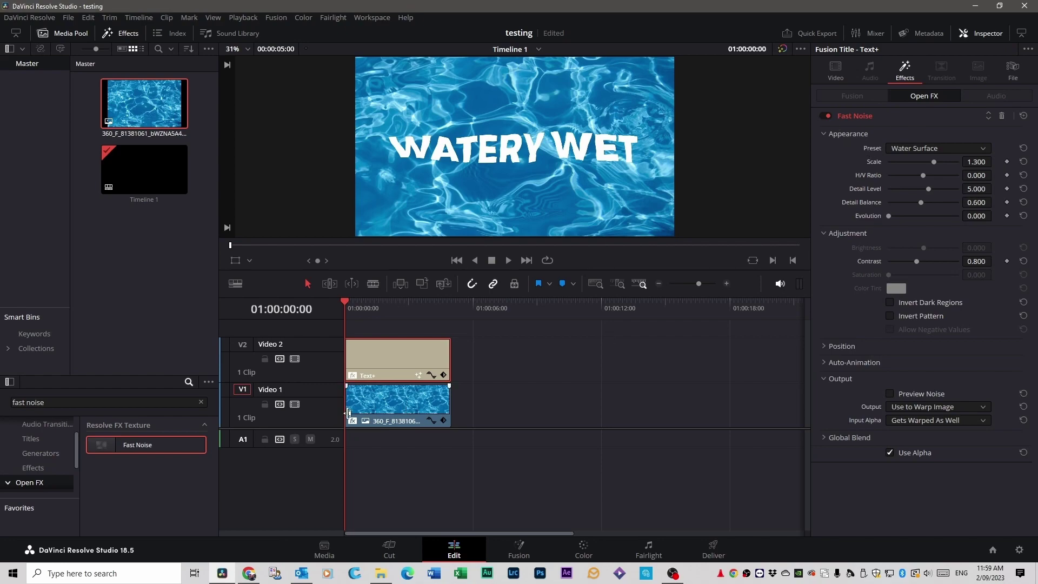
{"action": "left_click", "coordinate": [379, 416]}
{"action": "left_click", "coordinate": [826, 116]}
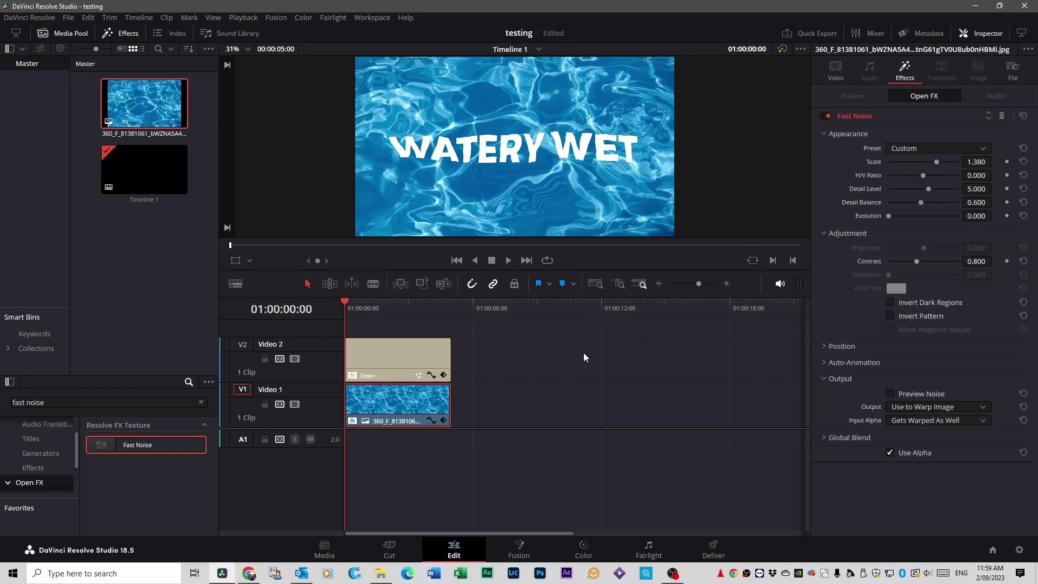
{"action": "key", "text": "space"}
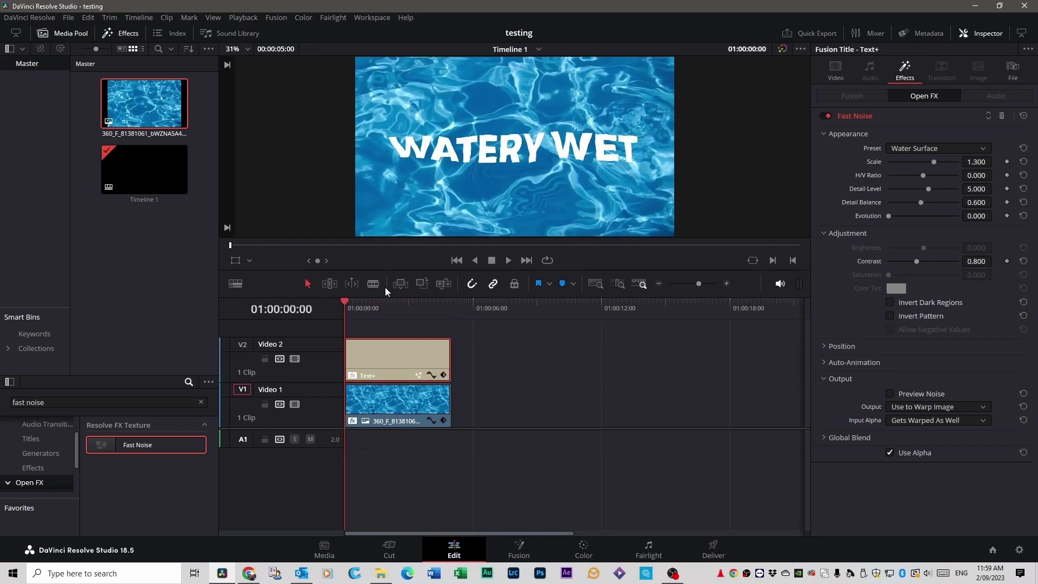
Disable Fast Noise on both the WATERY WET title and the water image clip
{"action": "left_click", "coordinate": [823, 115]}
{"action": "left_click", "coordinate": [400, 402]}
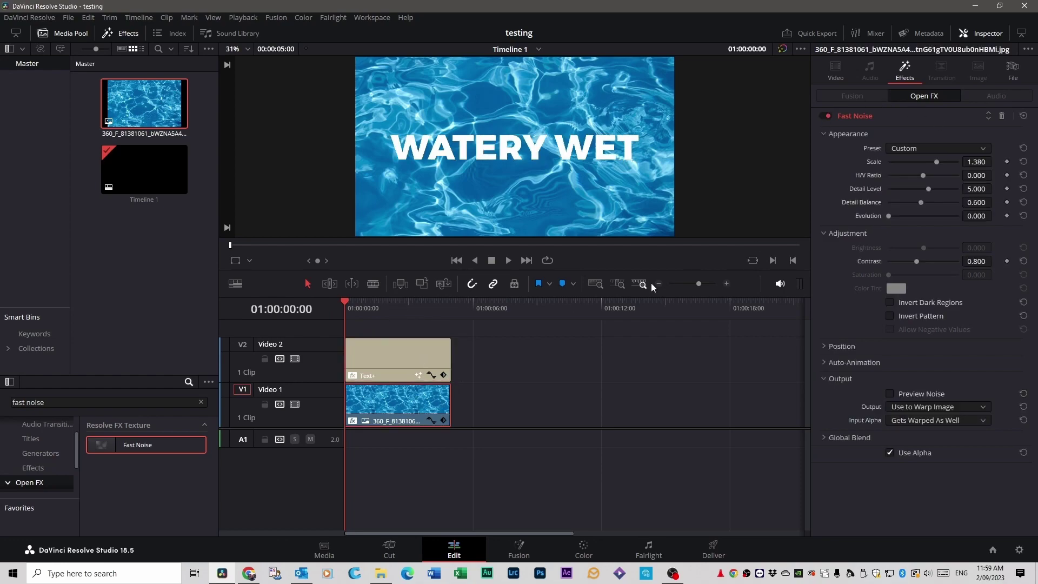
{"action": "left_click", "coordinate": [823, 116]}
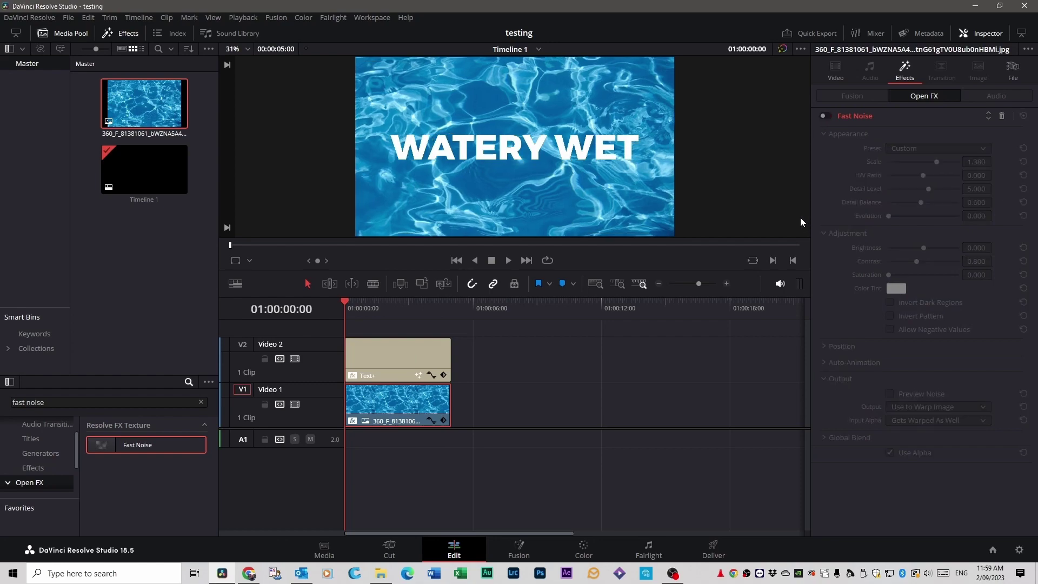
Add an Adjustment Clip at the start of the timeline, on a new video track above the title
{"action": "left_click", "coordinate": [201, 401]}
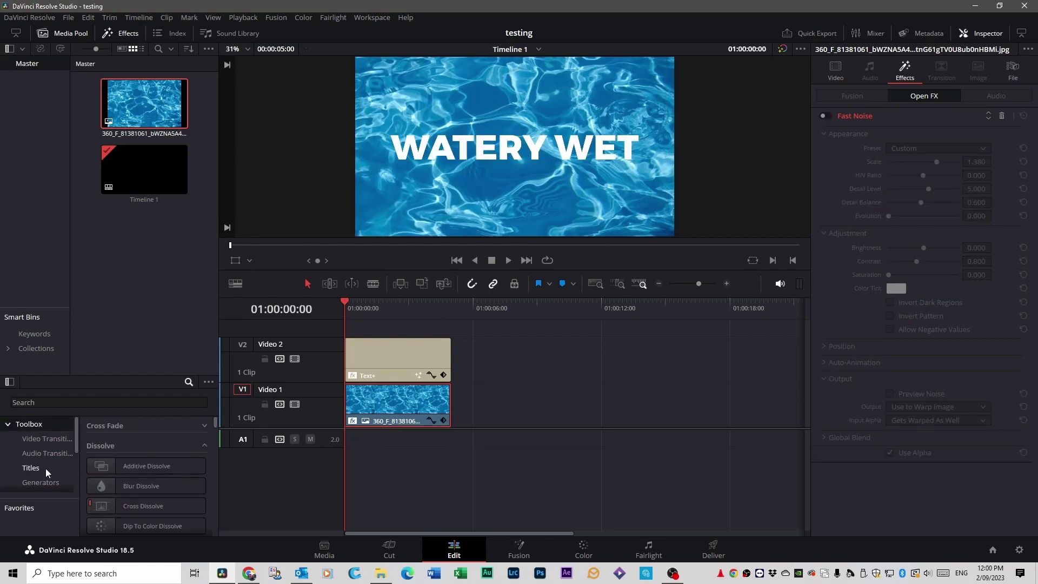
{"action": "scroll", "coordinate": [46, 472], "scroll_direction": "down", "scroll_amount": 1}
{"action": "left_click", "coordinate": [40, 481]}
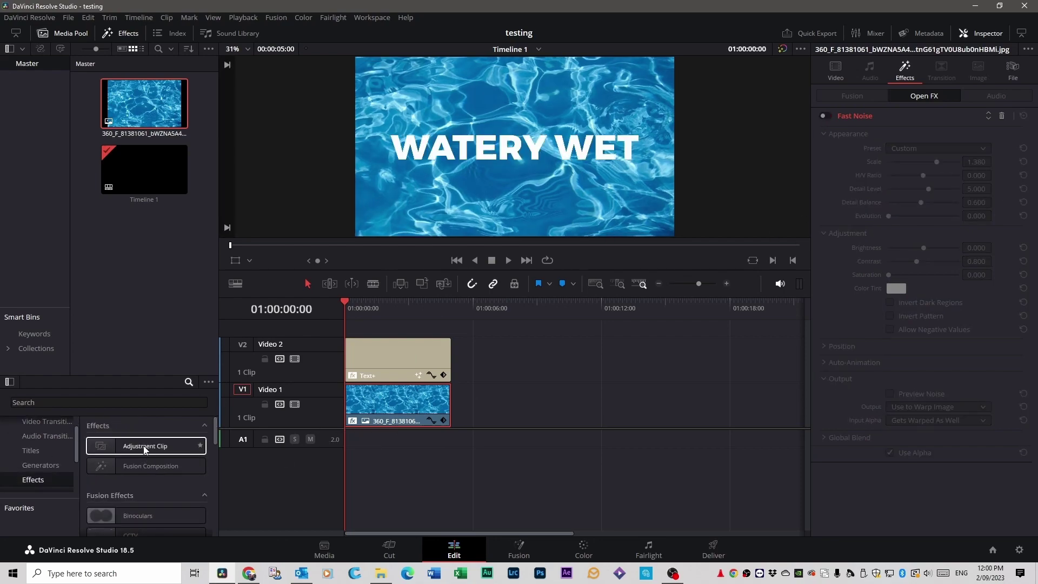
{"action": "left_click_drag", "start_coordinate": [143, 445], "coordinate": [353, 330]}
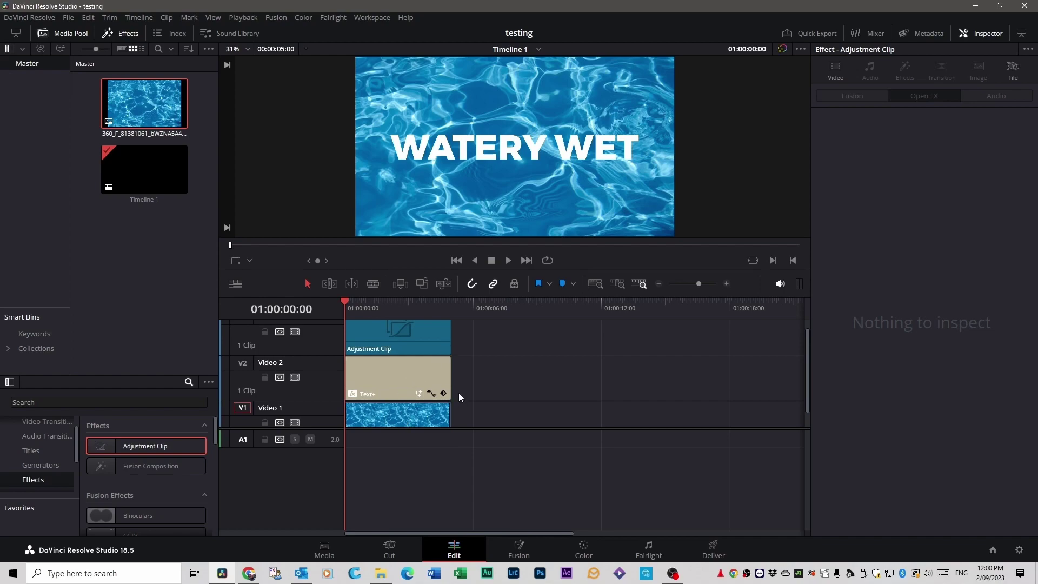
Find the Fast Noise effect among the Open FX and apply it to the adjustment clip
{"action": "scroll", "coordinate": [411, 379], "scroll_direction": "up", "scroll_amount": 1}
{"action": "left_click", "coordinate": [398, 356]}
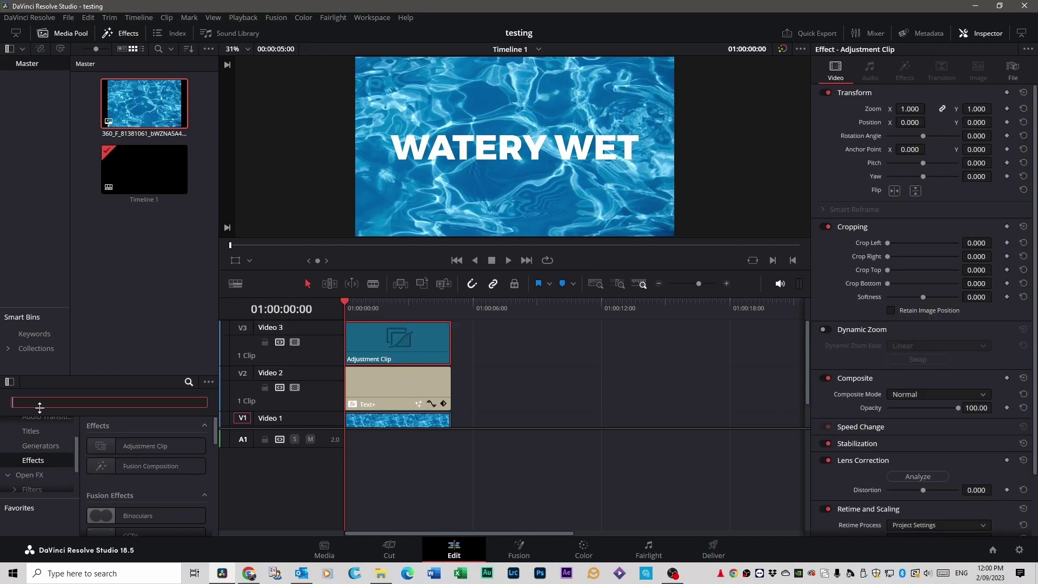
{"action": "scroll", "coordinate": [30, 478], "scroll_direction": "down", "scroll_amount": 1}
{"action": "left_click", "coordinate": [29, 475]}
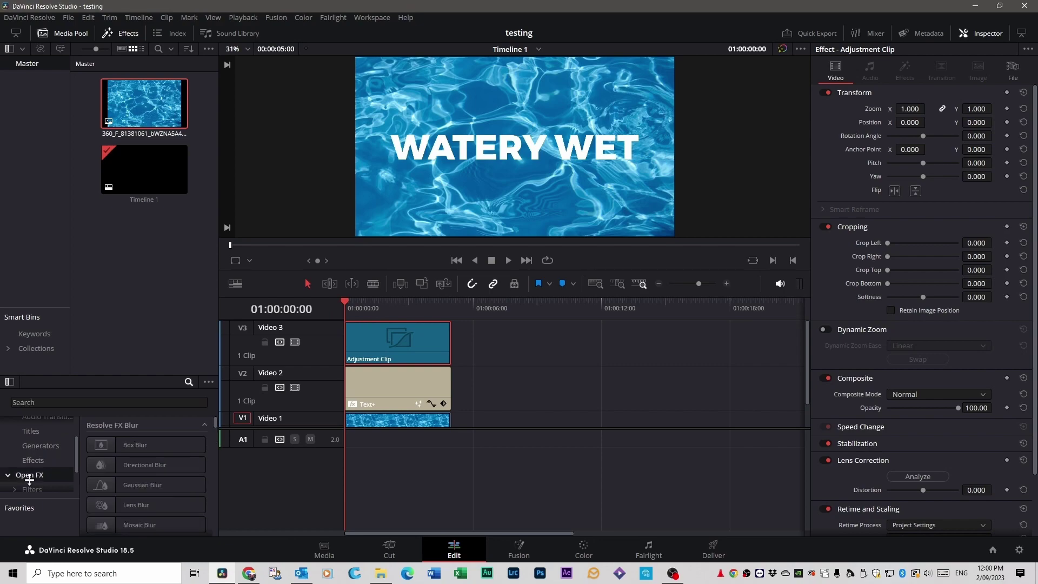
{"action": "left_click", "coordinate": [48, 402]}
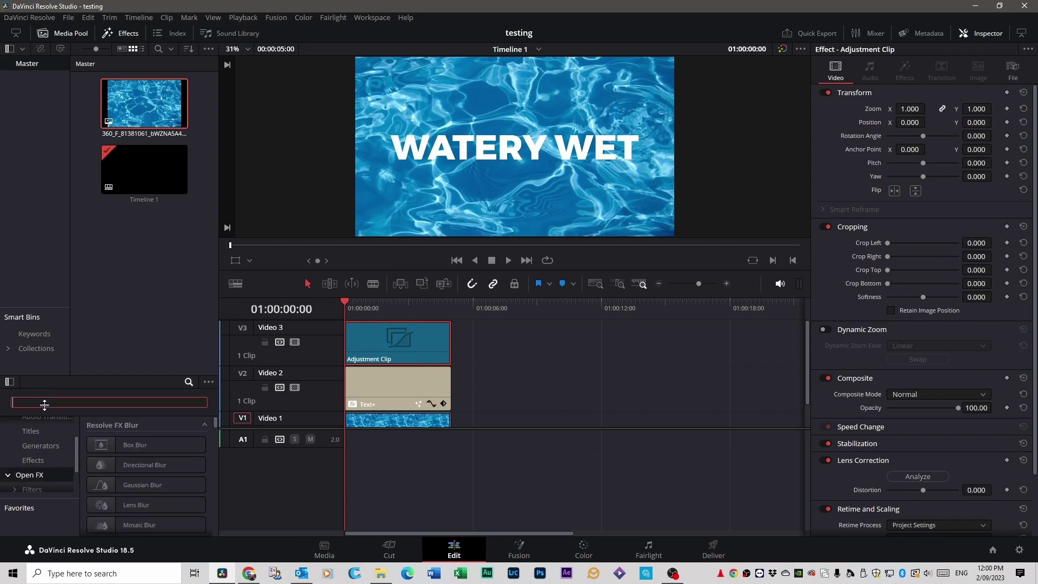
{"action": "type", "text": "fas"}
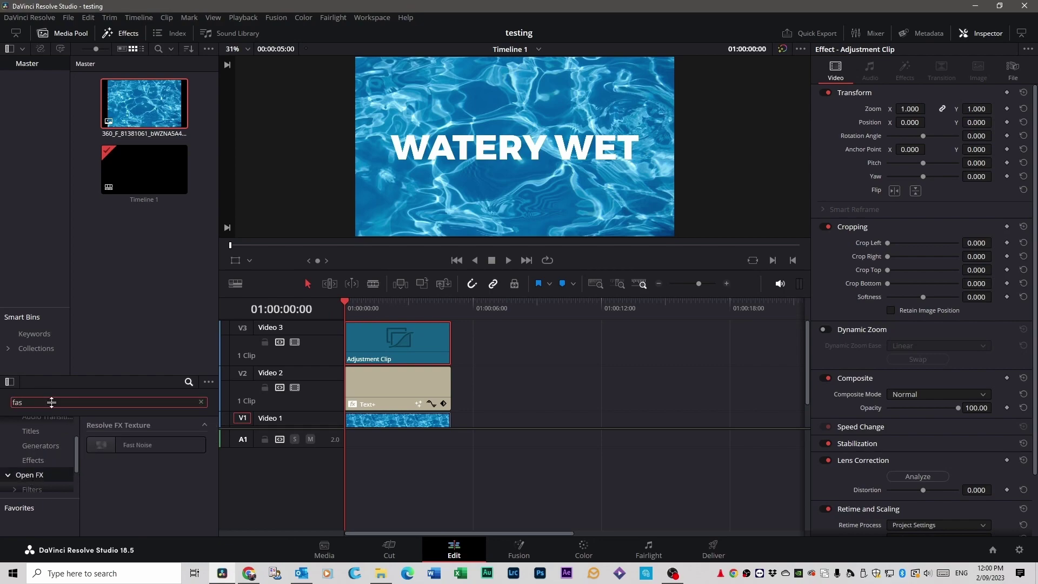
{"action": "left_click_drag", "start_coordinate": [142, 445], "coordinate": [400, 344]}
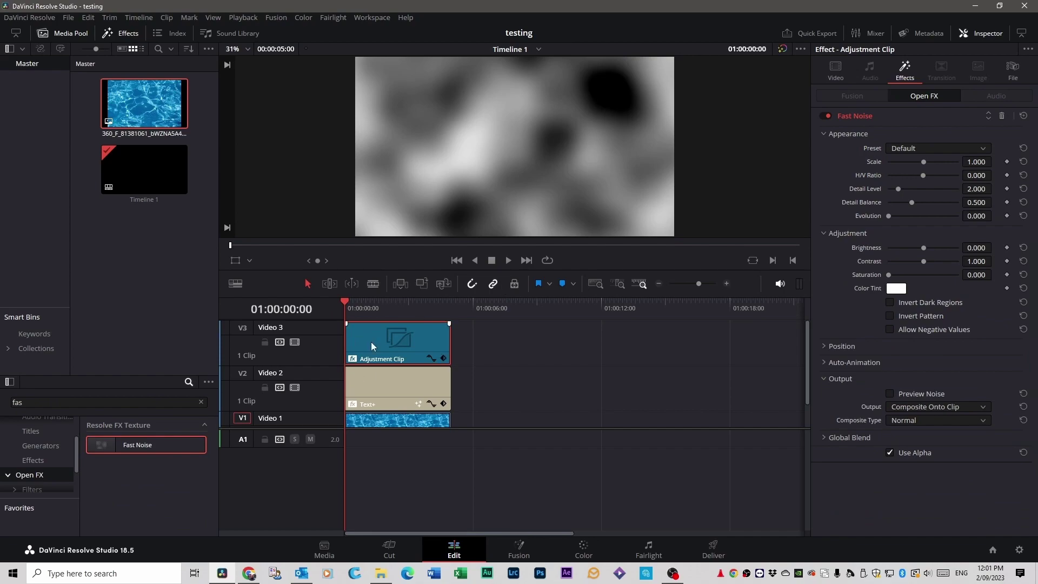
Set the adjustment clip's Fast Noise preset to Water Surface and play the timeline
{"action": "mouse_move", "coordinate": [372, 341]}
{"action": "left_mouse_down"}
{"action": "mouse_move", "coordinate": [414, 342]}
{"action": "mouse_move", "coordinate": [378, 336]}
{"action": "mouse_move", "coordinate": [388, 332]}
{"action": "left_mouse_up"}
{"action": "left_click", "coordinate": [945, 150]}
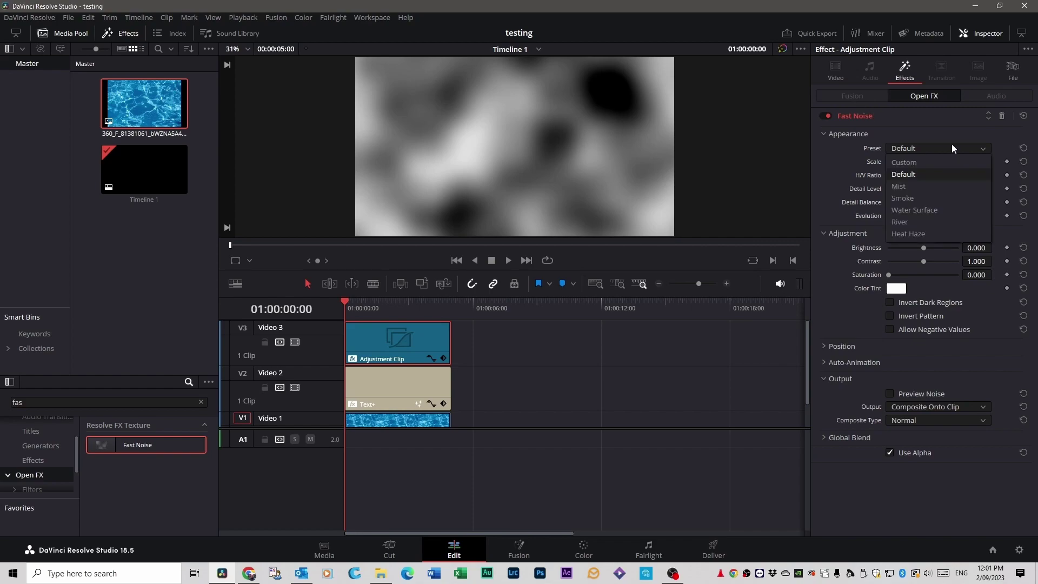
{"action": "left_click", "coordinate": [928, 211]}
{"action": "key", "text": "space"}
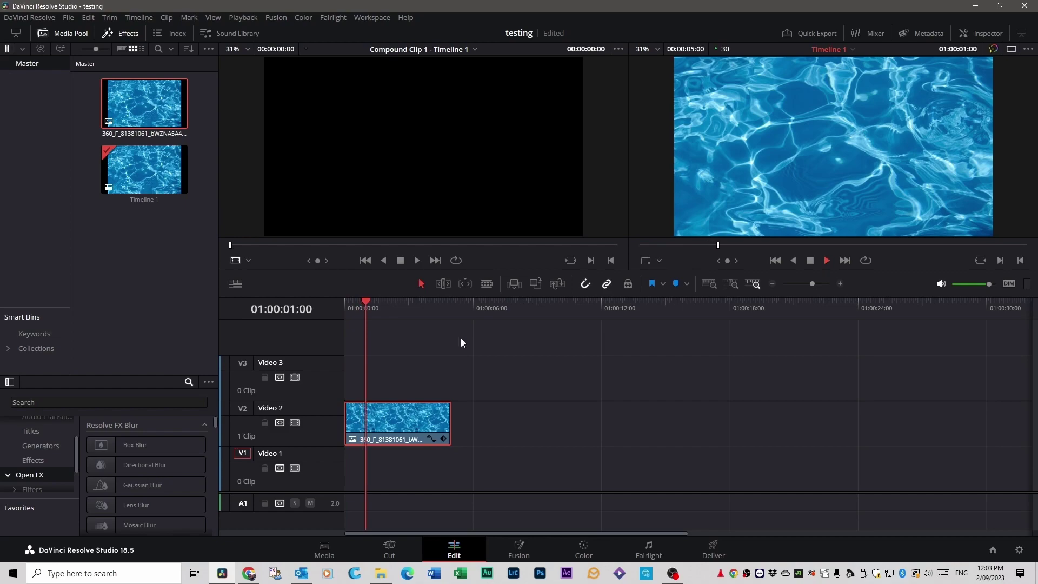
Return the playhead to the start and add a basic Text title on Video 3 above the water clip
{"action": "left_click_drag", "start_coordinate": [376, 303], "coordinate": [345, 310]}
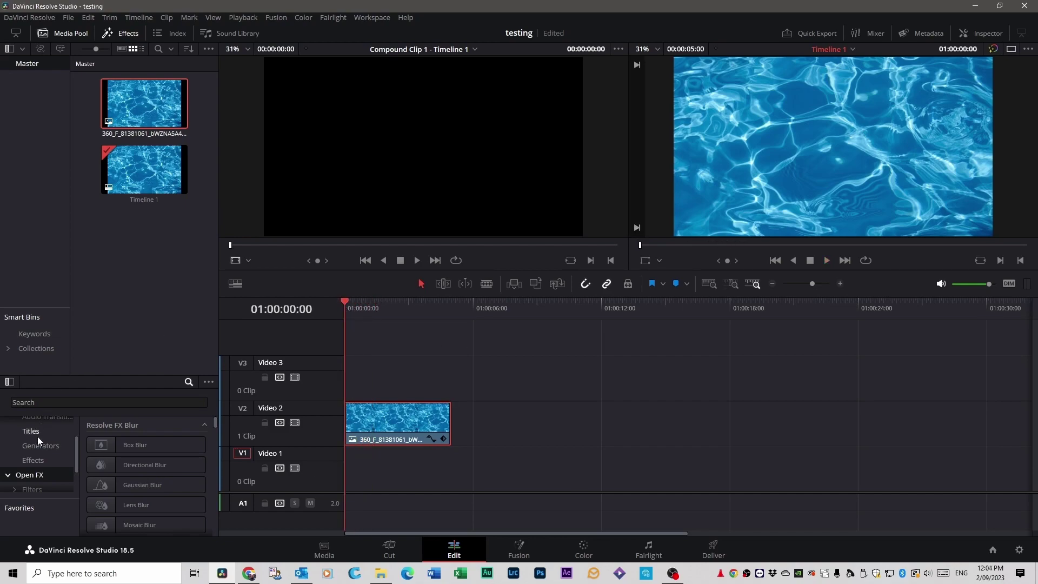
{"action": "scroll", "coordinate": [43, 430], "scroll_direction": "up", "scroll_amount": 1}
{"action": "left_click", "coordinate": [44, 423]}
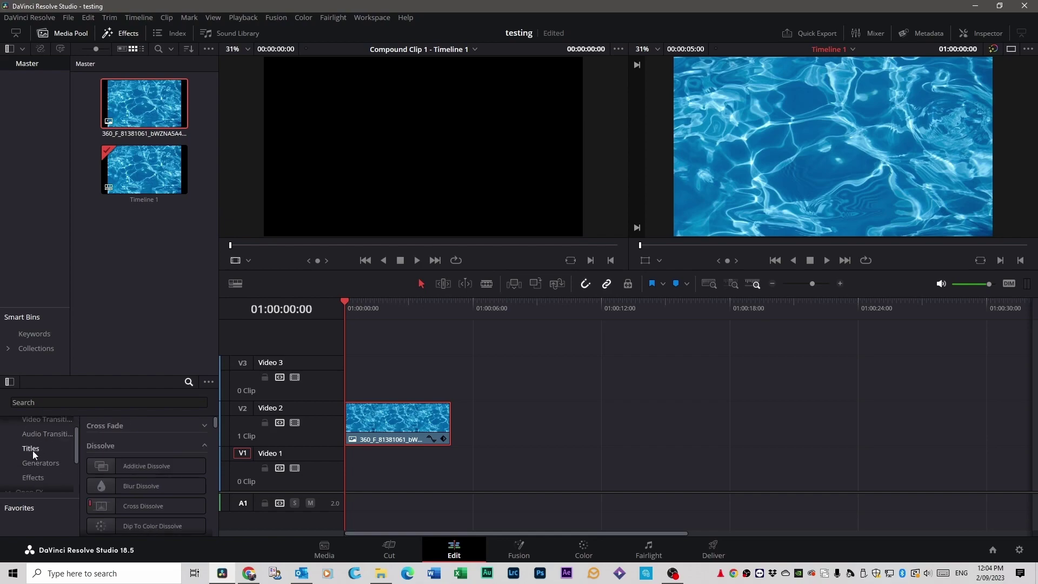
{"action": "left_click", "coordinate": [32, 450]}
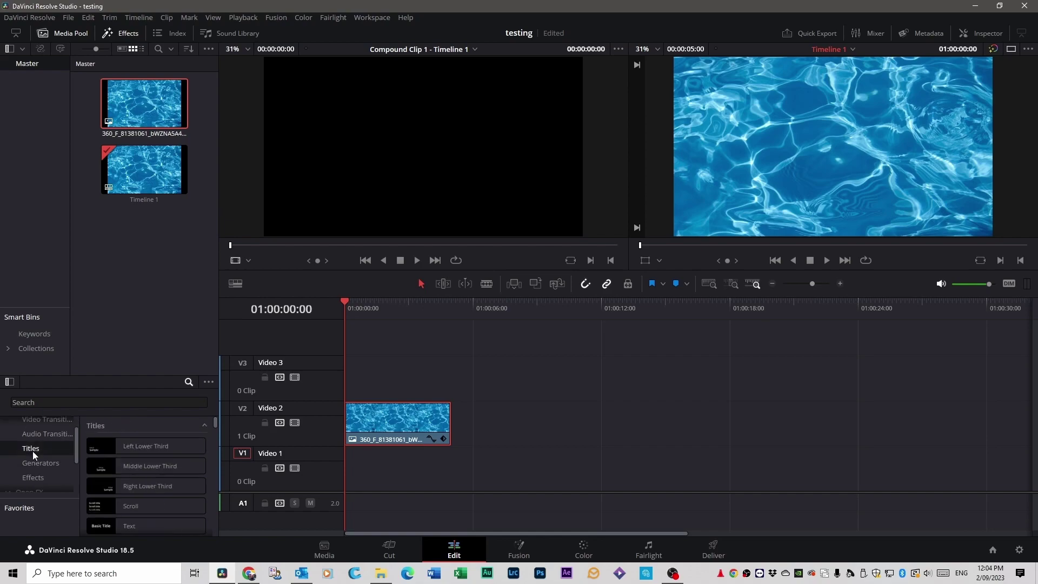
{"action": "scroll", "coordinate": [168, 494], "scroll_direction": "down", "scroll_amount": 1}
{"action": "left_click", "coordinate": [132, 510]}
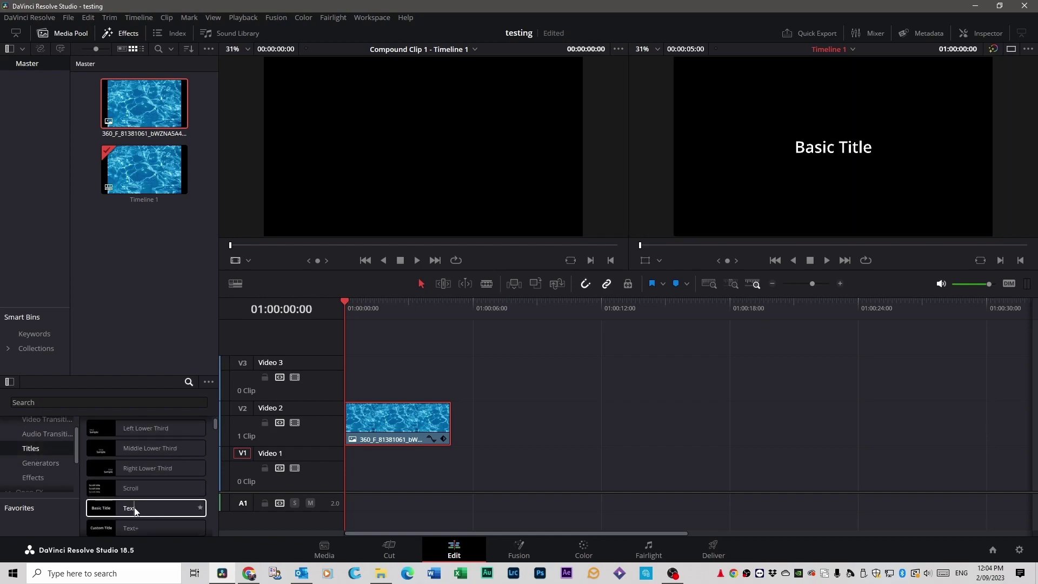
{"action": "left_click_drag", "start_coordinate": [135, 510], "coordinate": [346, 382]}
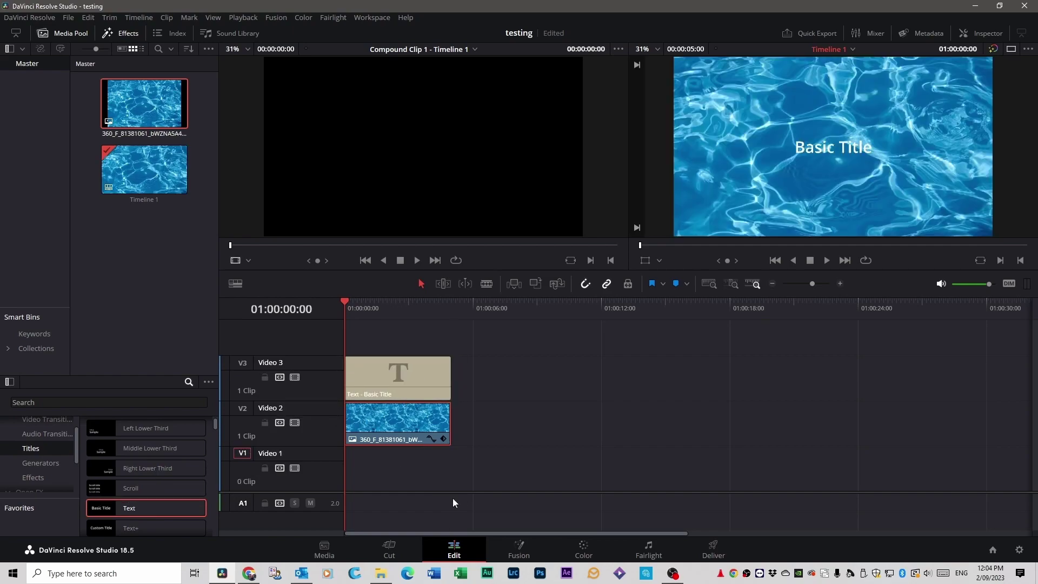
Open the new title in the Inspector and replace its text with TRANSITION TEXT
{"action": "left_click", "coordinate": [401, 377]}
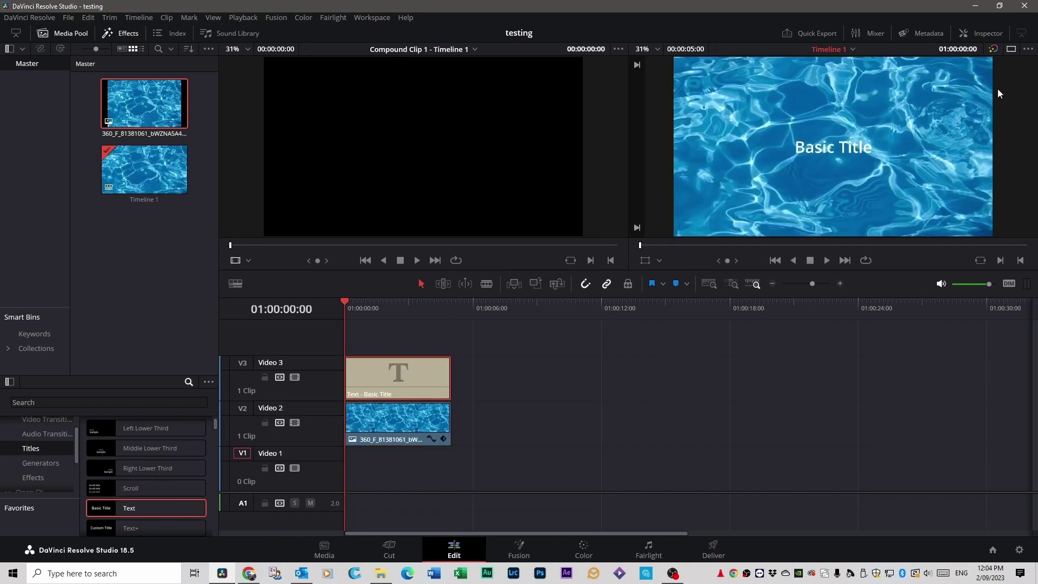
{"action": "left_click", "coordinate": [985, 32]}
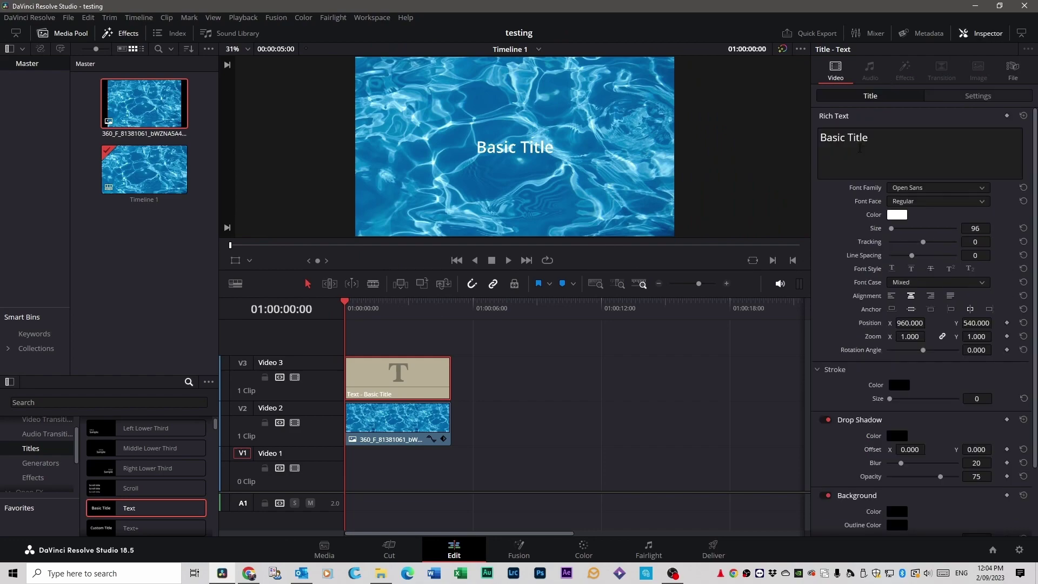
{"action": "left_click_drag", "start_coordinate": [874, 137], "coordinate": [809, 148]}
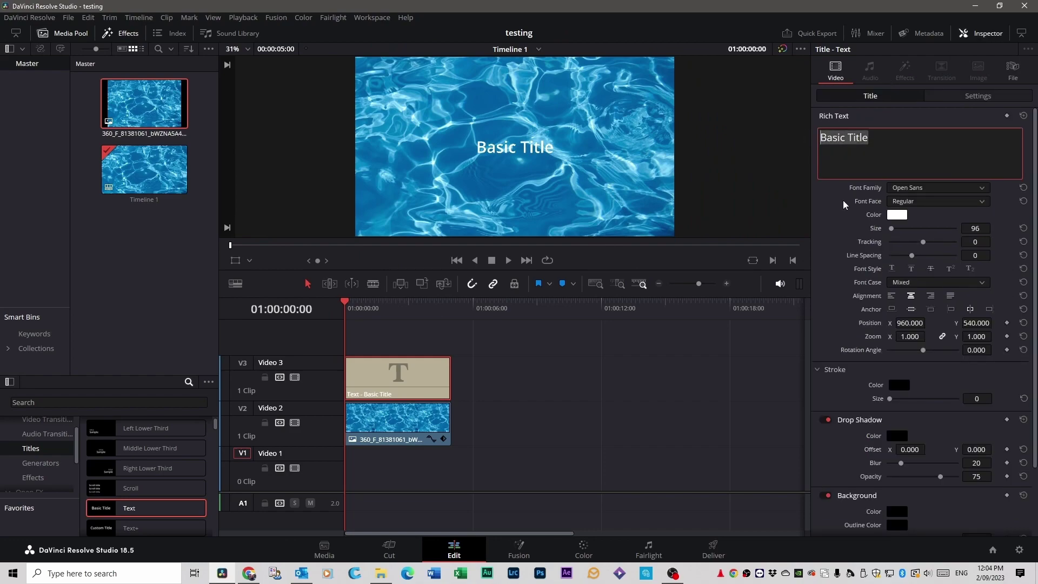
{"action": "type", "text": "Tra"}
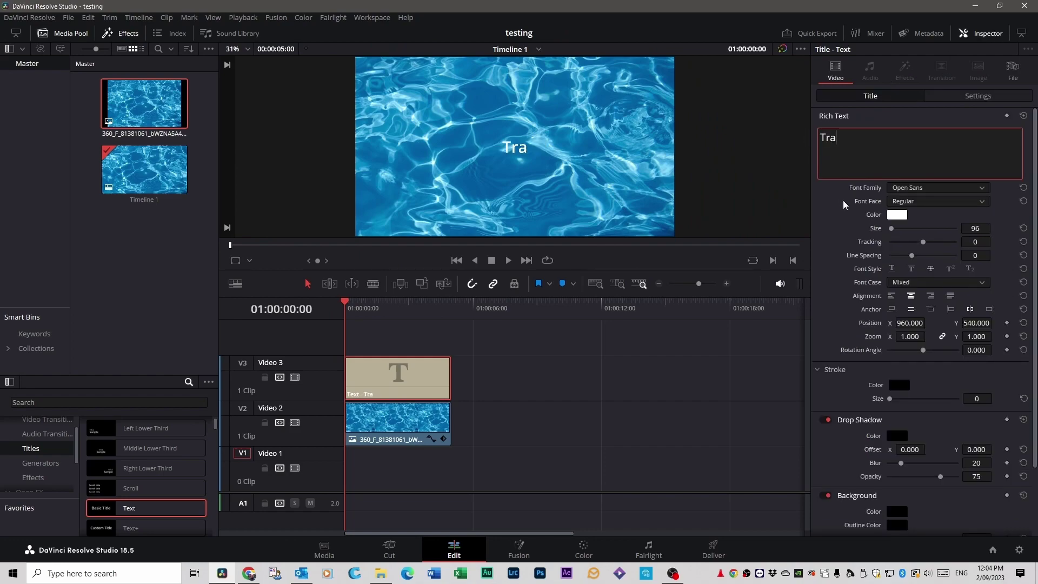
{"action": "key", "text": "BackSpace"}
{"action": "key", "text": "BackSpace"}
{"action": "type", "text": "RANS"}
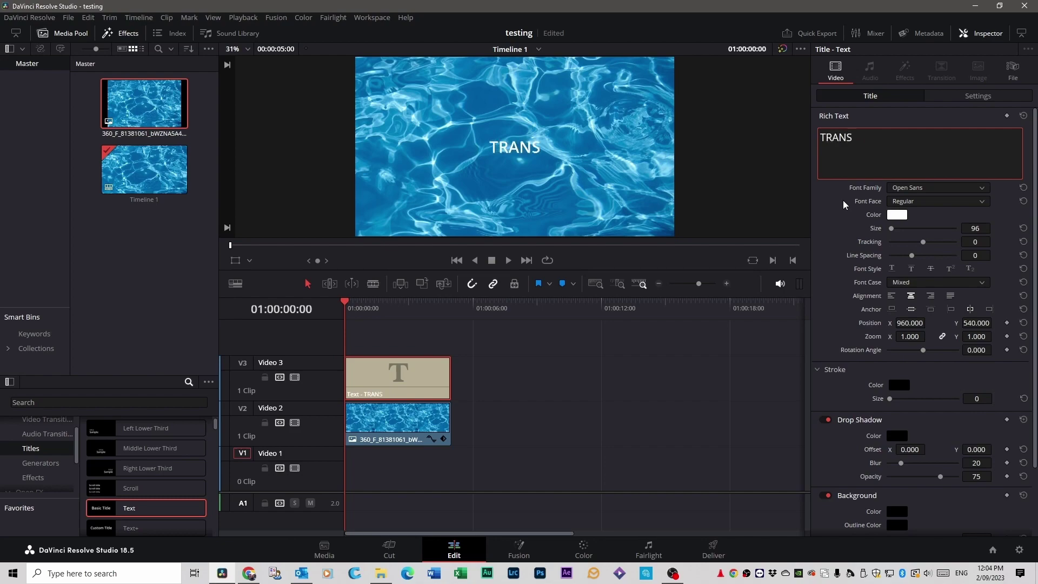
{"action": "type", "text": "ITION TEXT"}
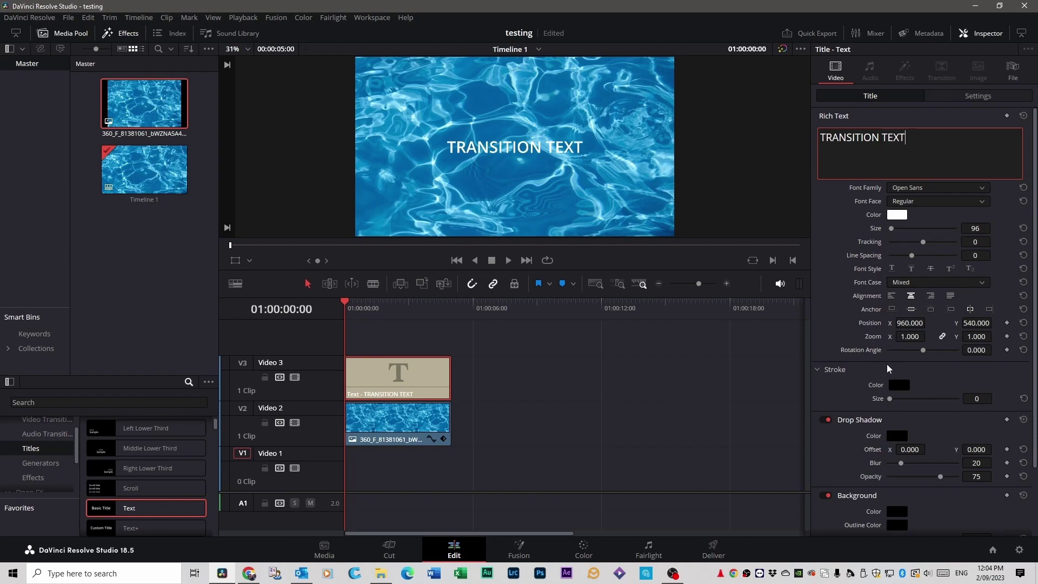
Enlarge the title to a zoom of 1.810 and set its font family to Open Sans Condensed
{"action": "mouse_move", "coordinate": [908, 336]}
{"action": "left_mouse_down"}
{"action": "mouse_move", "coordinate": [943, 336]}
{"action": "mouse_move", "coordinate": [907, 336]}
{"action": "left_mouse_up"}
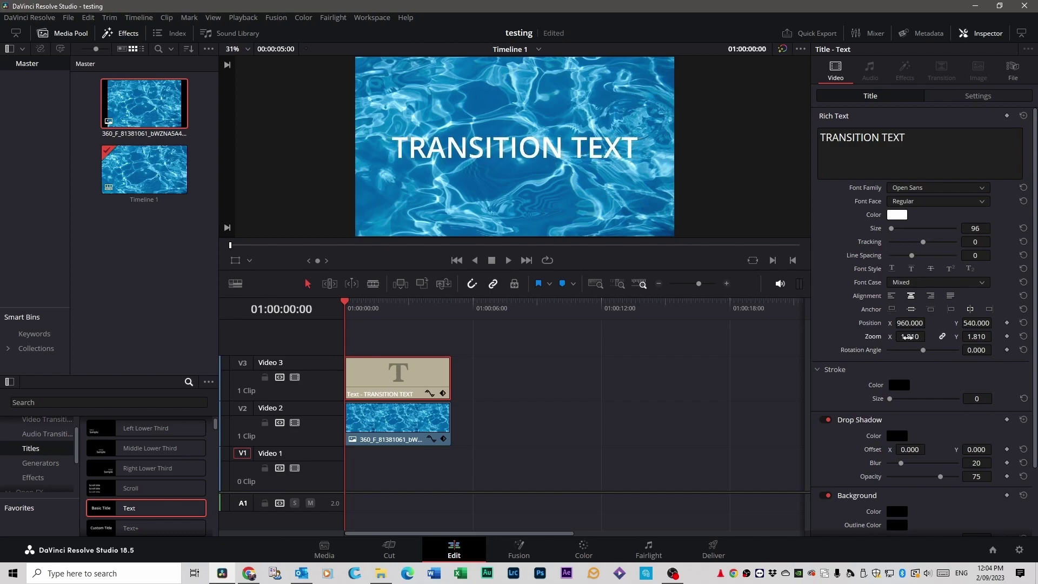
{"action": "left_click", "coordinate": [968, 187]}
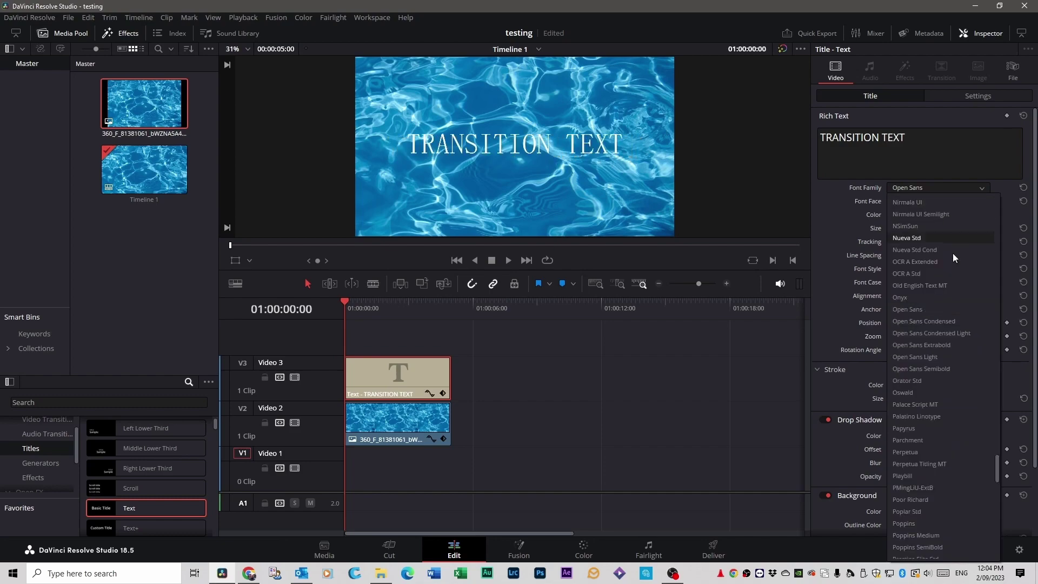
{"action": "left_click", "coordinate": [916, 321]}
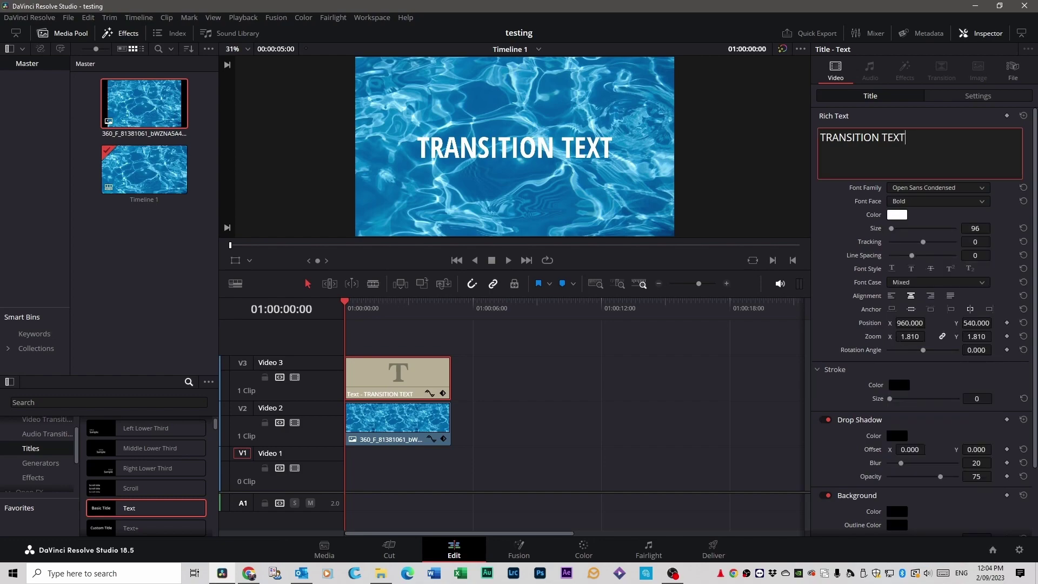
Add the Circle Spin Fusion transition to the start of the TRANSITION TEXT title
{"action": "scroll", "coordinate": [37, 475], "scroll_direction": "up", "scroll_amount": 1}
{"action": "scroll", "coordinate": [37, 474], "scroll_direction": "up", "scroll_amount": 1}
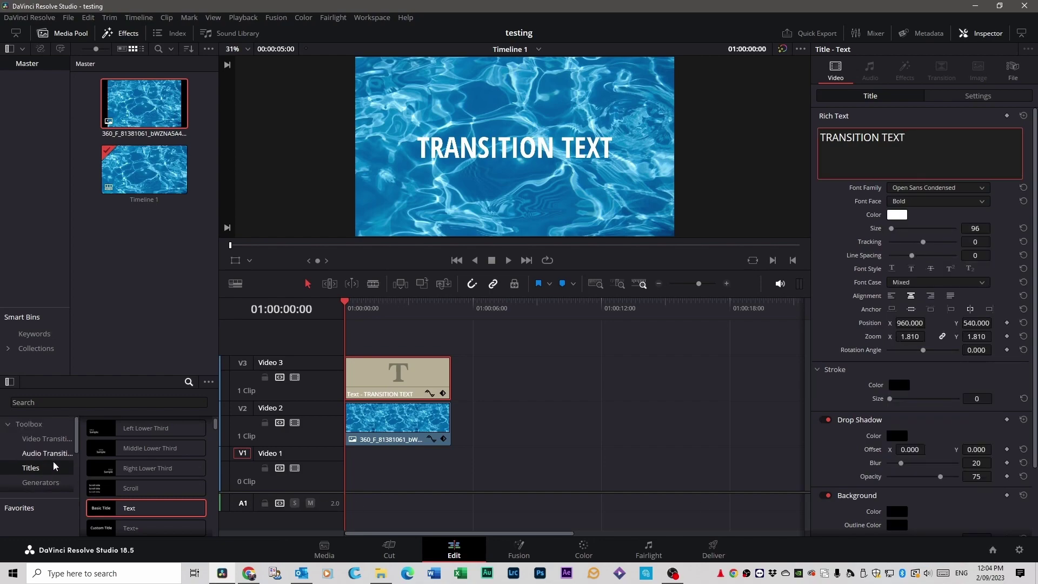
{"action": "left_click", "coordinate": [28, 426]}
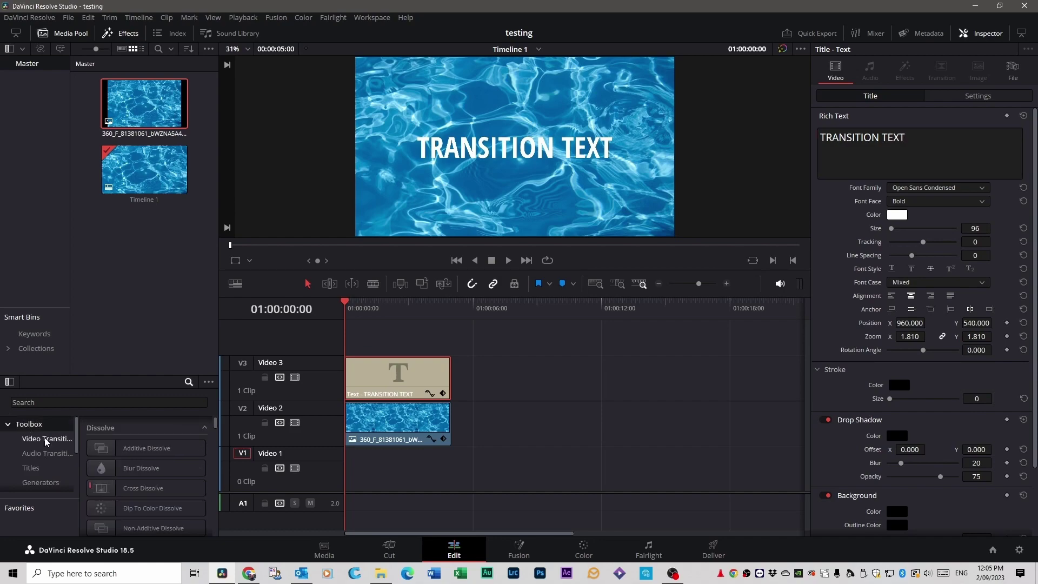
{"action": "left_click", "coordinate": [44, 436]}
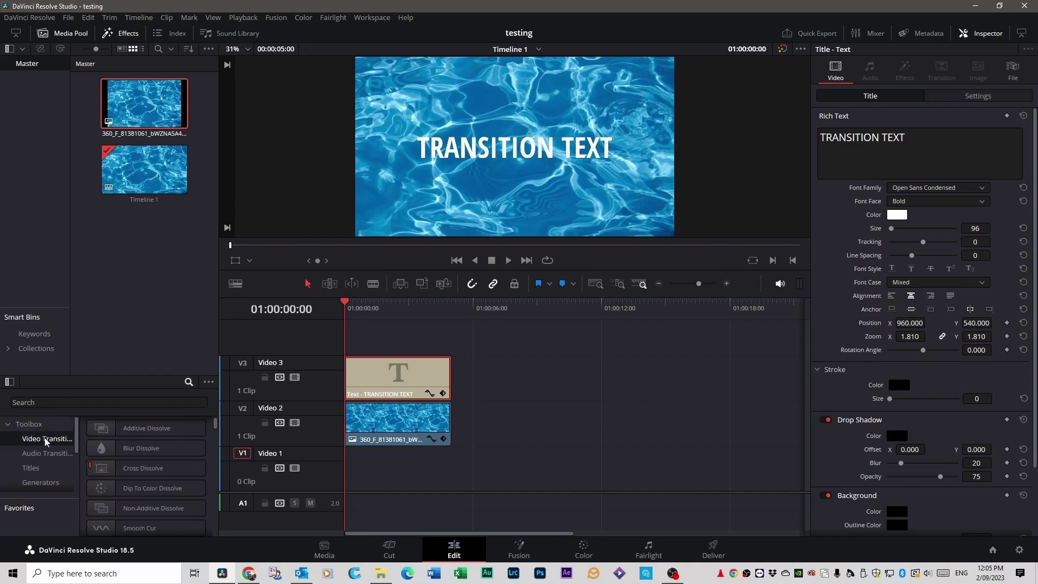
{"action": "scroll", "coordinate": [213, 424], "scroll_direction": "down", "scroll_amount": 1}
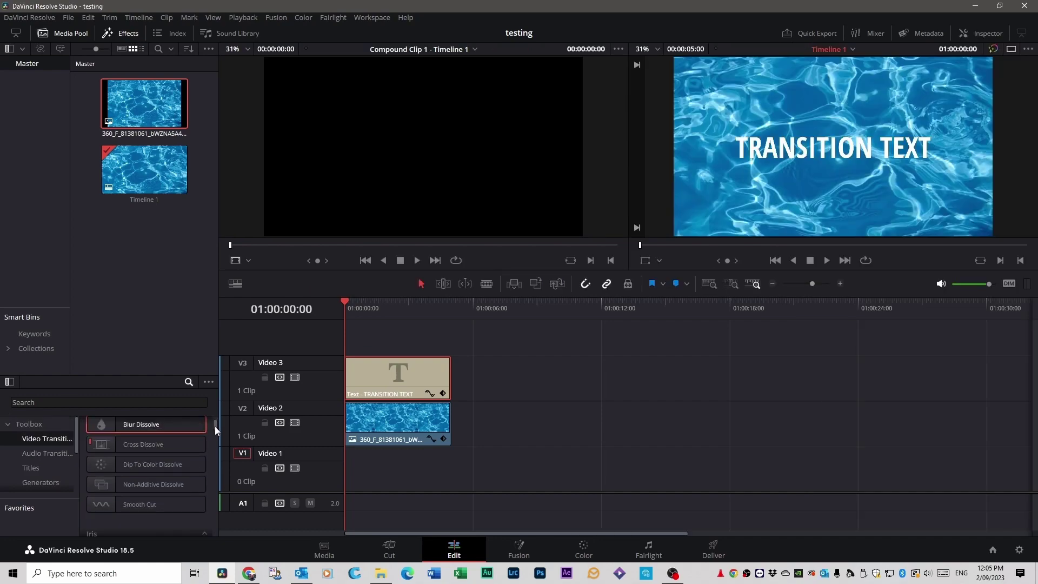
{"action": "left_click_drag", "start_coordinate": [216, 426], "coordinate": [213, 474]}
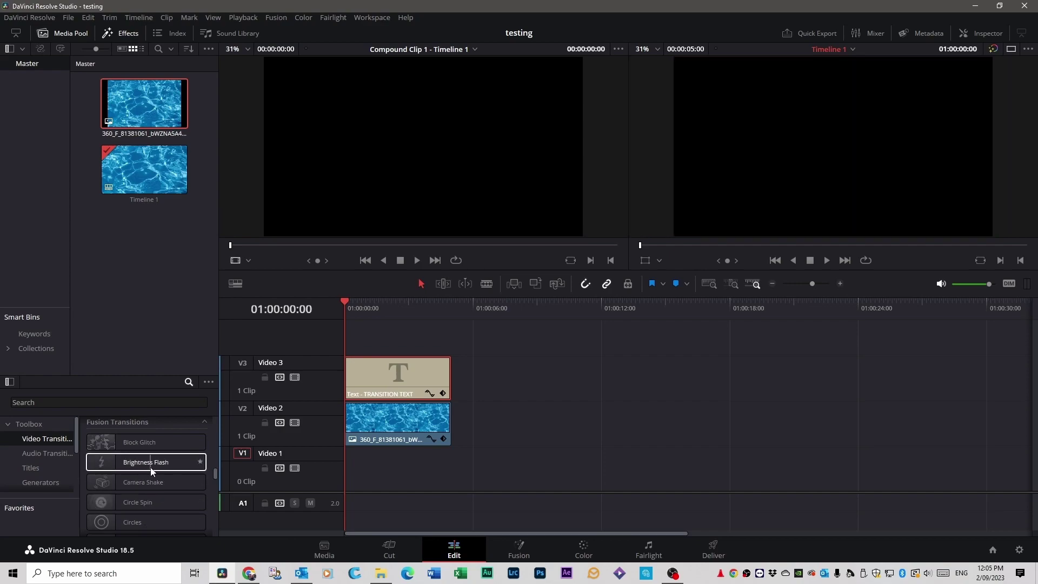
{"action": "scroll", "coordinate": [152, 471], "scroll_direction": "down", "scroll_amount": 1}
{"action": "left_click_drag", "start_coordinate": [140, 484], "coordinate": [361, 371]}
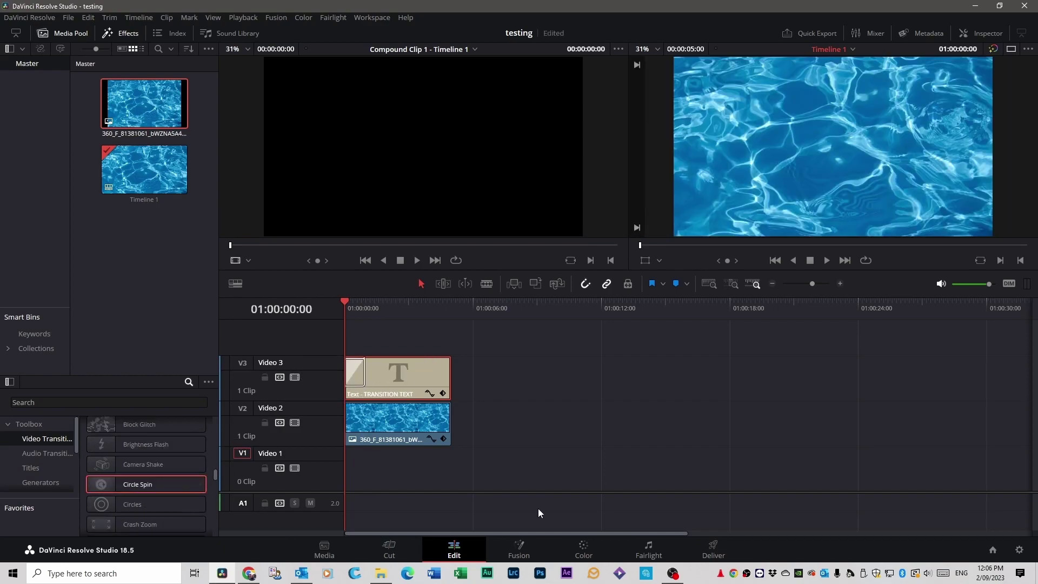
Preview the Circle Spin transition, extend its end to the playhead at 01:00:03:08, and replay it from the start
{"action": "key", "text": "space"}
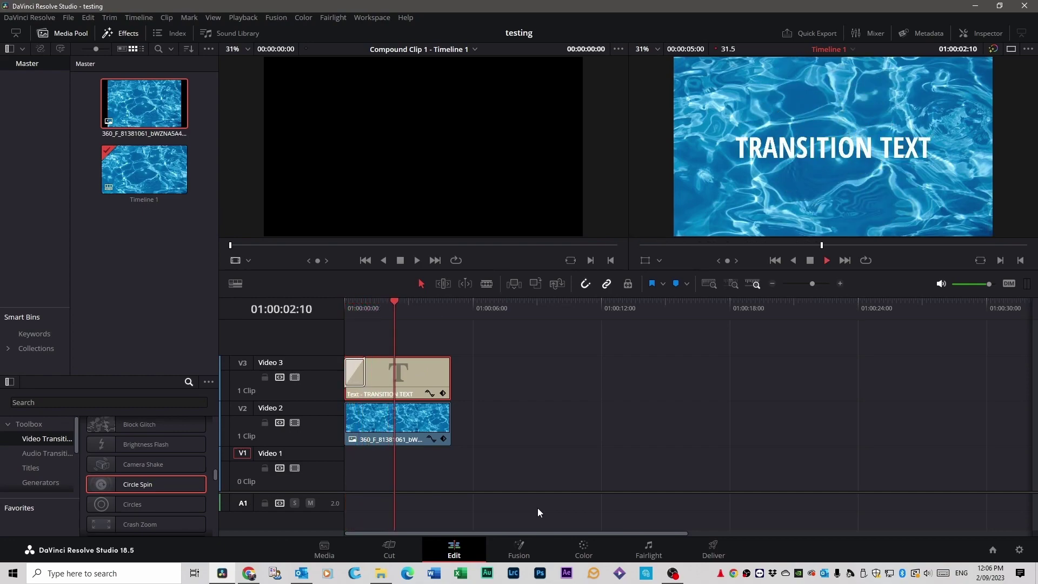
{"action": "key", "text": "space"}
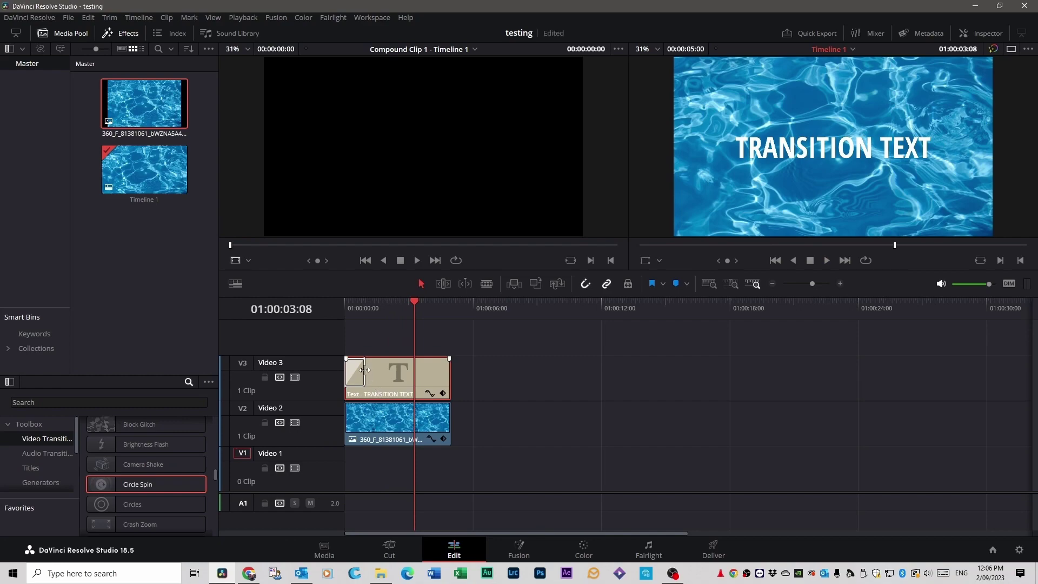
{"action": "left_click_drag", "start_coordinate": [365, 373], "coordinate": [409, 369]}
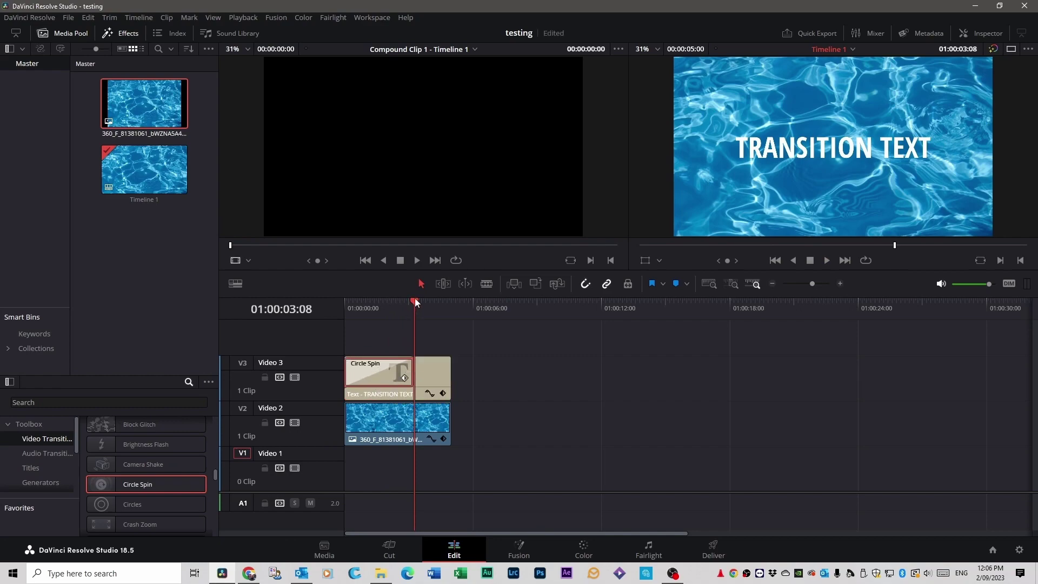
{"action": "left_click_drag", "start_coordinate": [414, 301], "coordinate": [351, 306]}
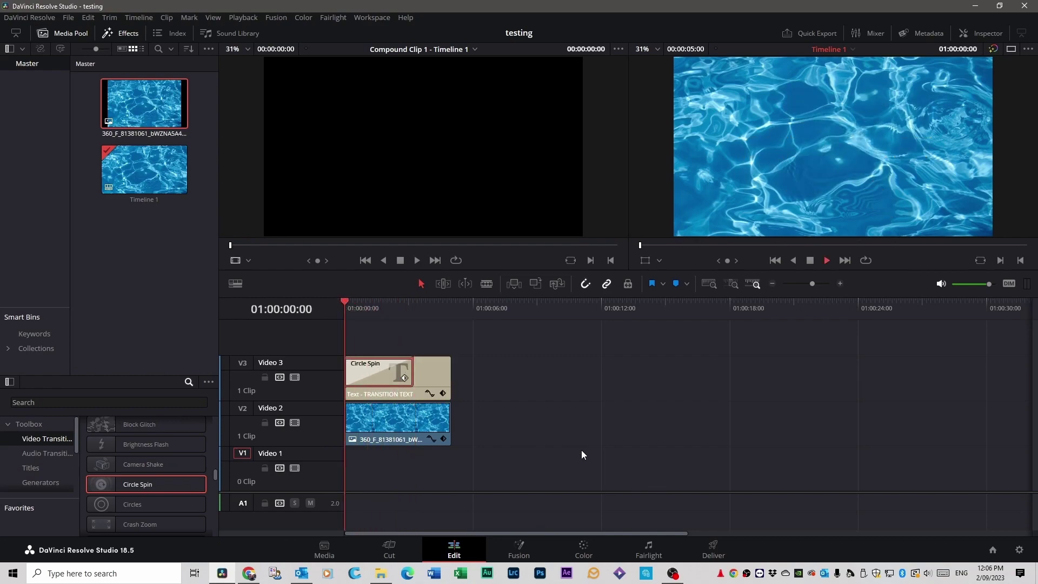
{"action": "key", "text": "space"}
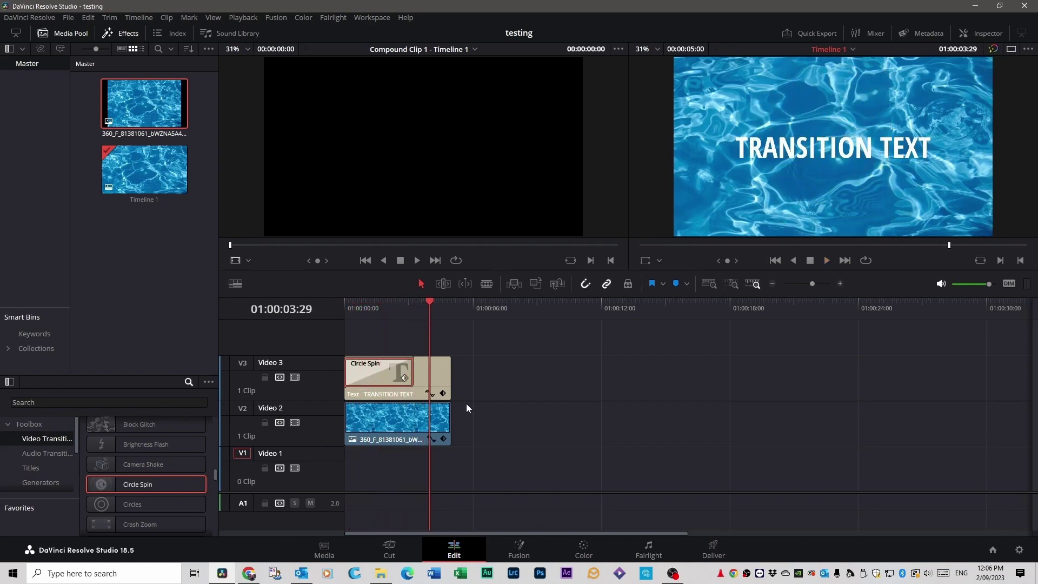
Replace the Circle Spin transition at the start of the title with Fall and Bounce and preview it from the beginning
{"action": "key", "text": "Delete"}
{"action": "scroll", "coordinate": [146, 476], "scroll_direction": "down", "scroll_amount": 3}
{"action": "left_click", "coordinate": [146, 479]}
{"action": "left_click_drag", "start_coordinate": [145, 497], "coordinate": [363, 378]}
{"action": "key", "text": "Home"}
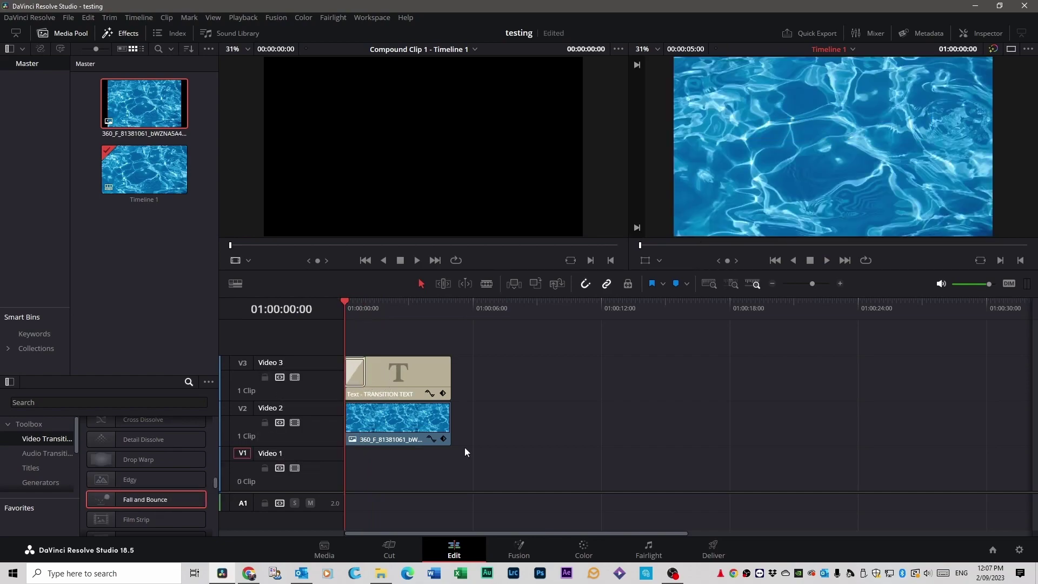
{"action": "key", "text": "space"}
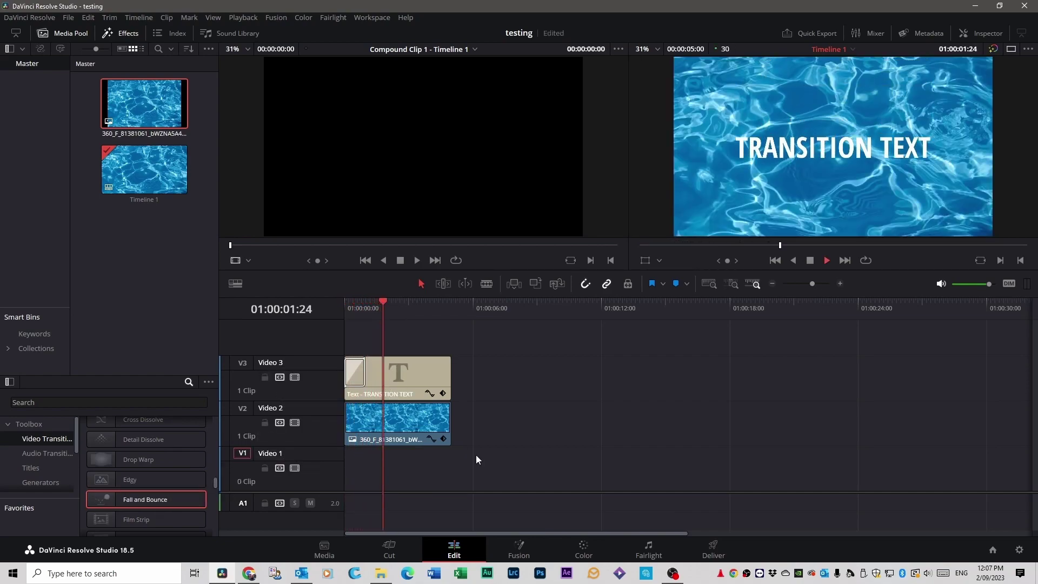
Apply a lengthened Film Strip transition to the start of the TRANSITION TEXT title and play it back from the timeline start
{"action": "key", "text": "Home"}
{"action": "scroll", "coordinate": [137, 492], "scroll_direction": "down", "scroll_amount": 1}
{"action": "left_click_drag", "start_coordinate": [135, 501], "coordinate": [362, 394]}
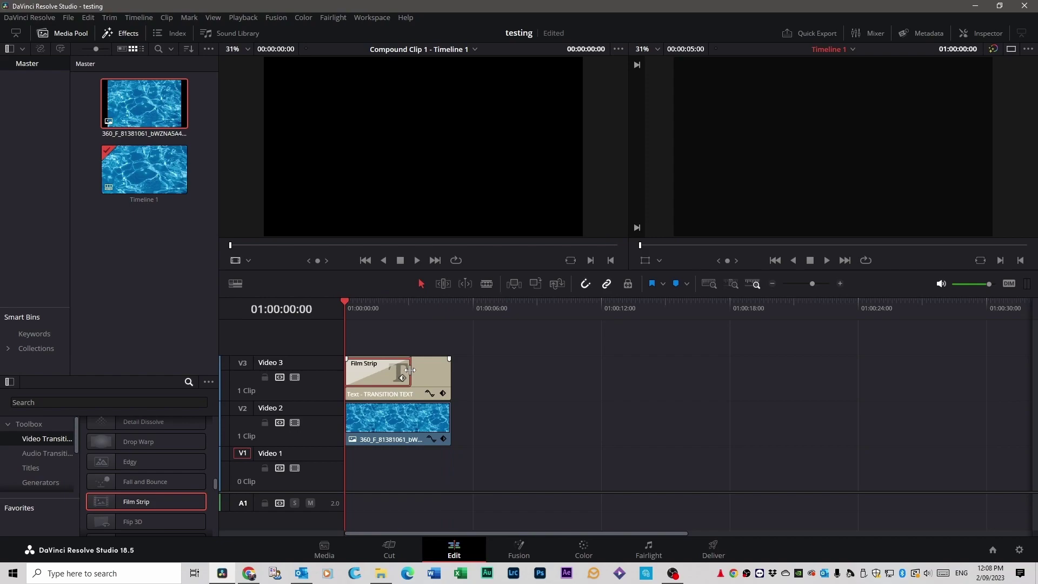
{"action": "key", "text": "space"}
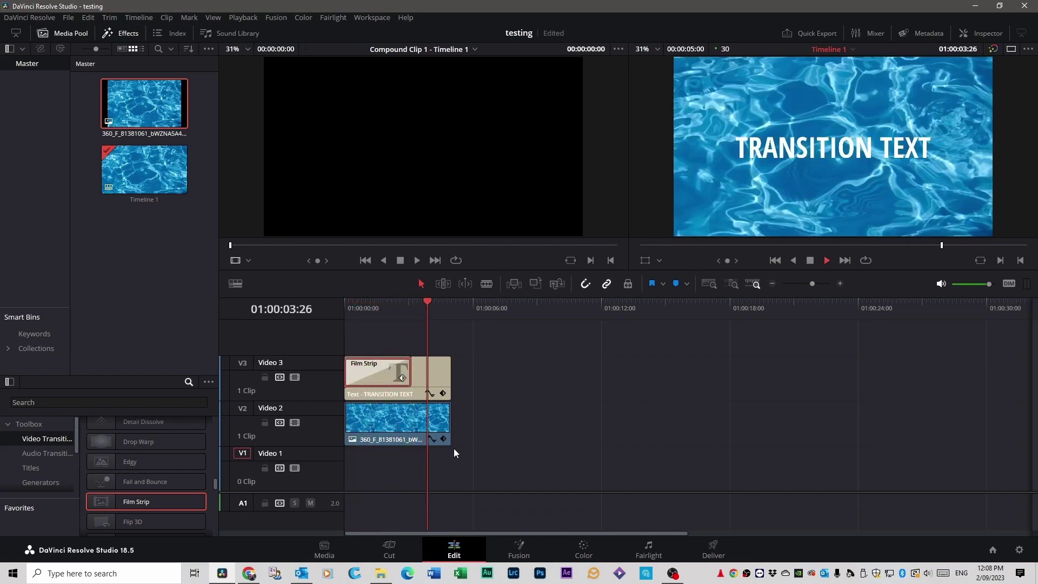
{"action": "key", "text": "space"}
{"action": "left_click", "coordinate": [420, 435]}
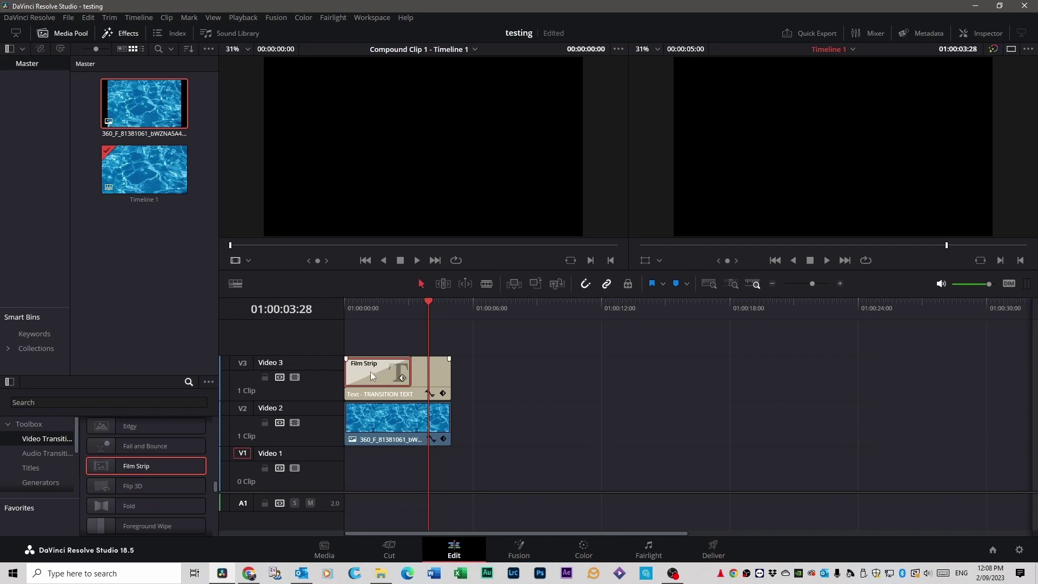
Delete the Film Strip transition and add the Glow transition to the start of the TRANSITION TEXT title
{"action": "key", "text": "Delete"}
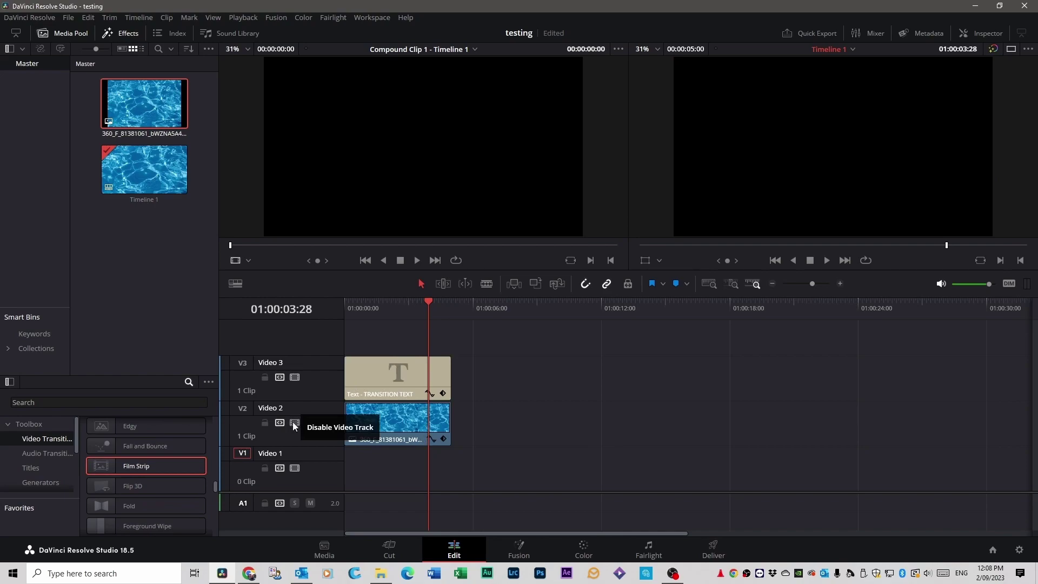
{"action": "scroll", "coordinate": [154, 486], "scroll_direction": "down", "scroll_amount": 2}
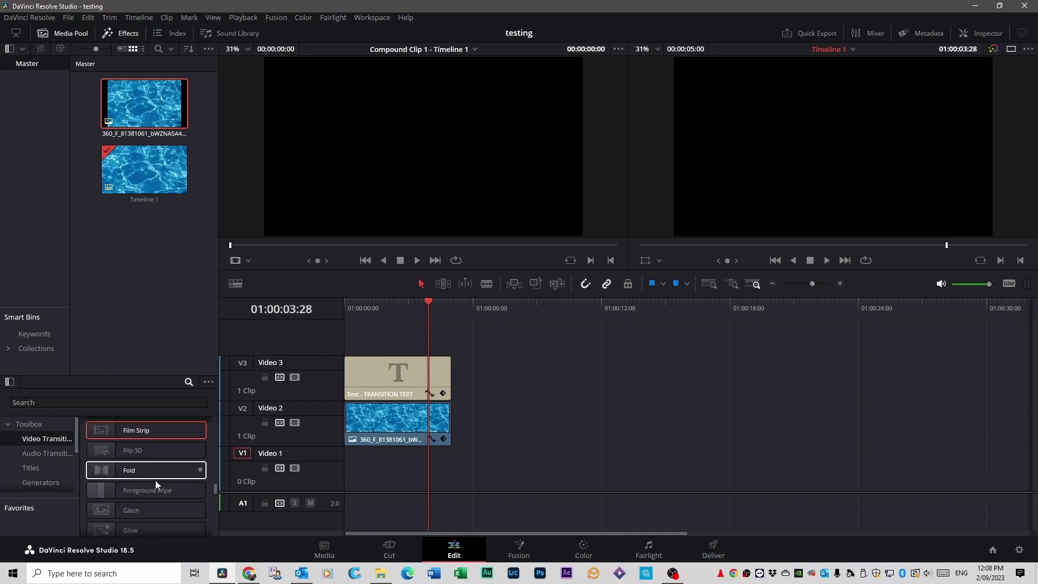
{"action": "scroll", "coordinate": [148, 507], "scroll_direction": "down", "scroll_amount": 2}
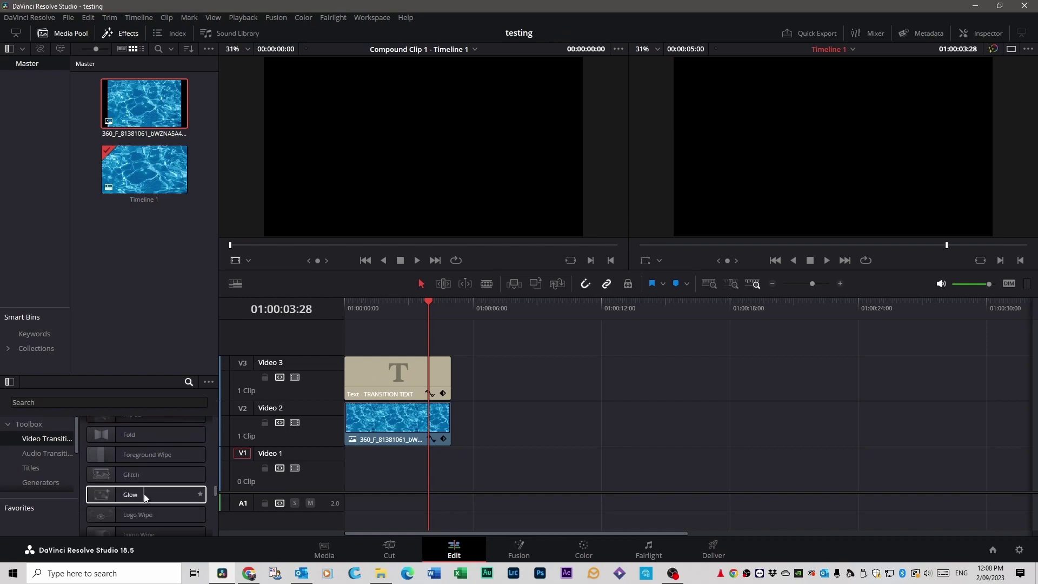
{"action": "left_click_drag", "start_coordinate": [145, 497], "coordinate": [371, 361]}
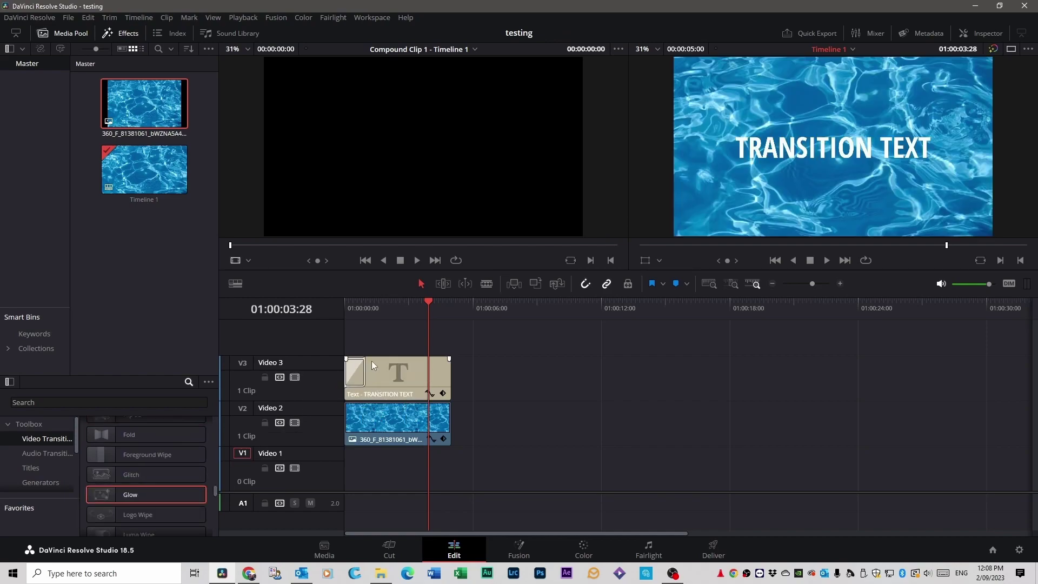
Play the timeline from the start to preview the Glow transition on the title
{"action": "left_click", "coordinate": [349, 300]}
{"action": "key", "text": "space"}
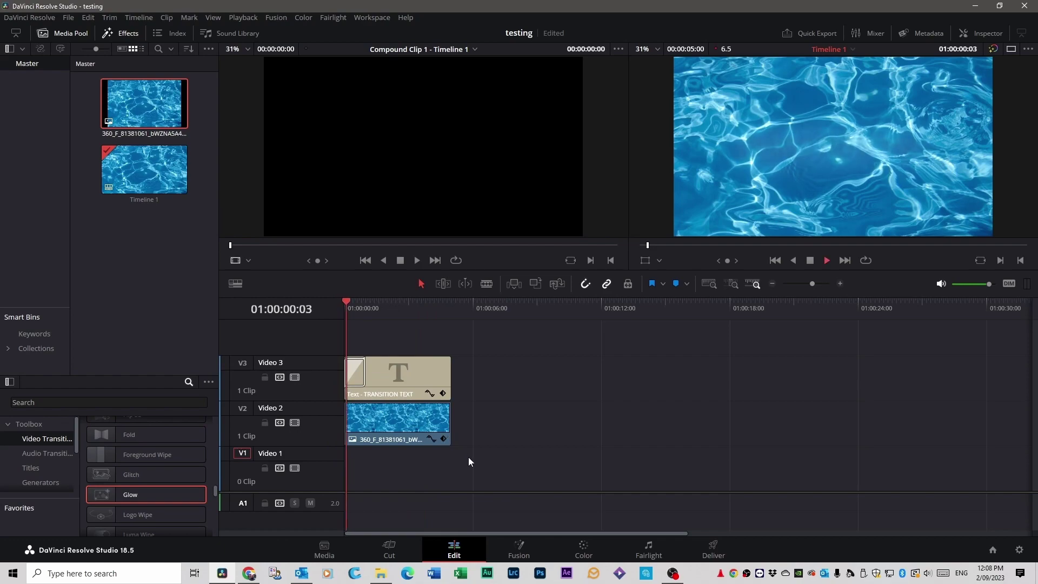
{"action": "left_click_drag", "start_coordinate": [347, 301], "coordinate": [334, 312]}
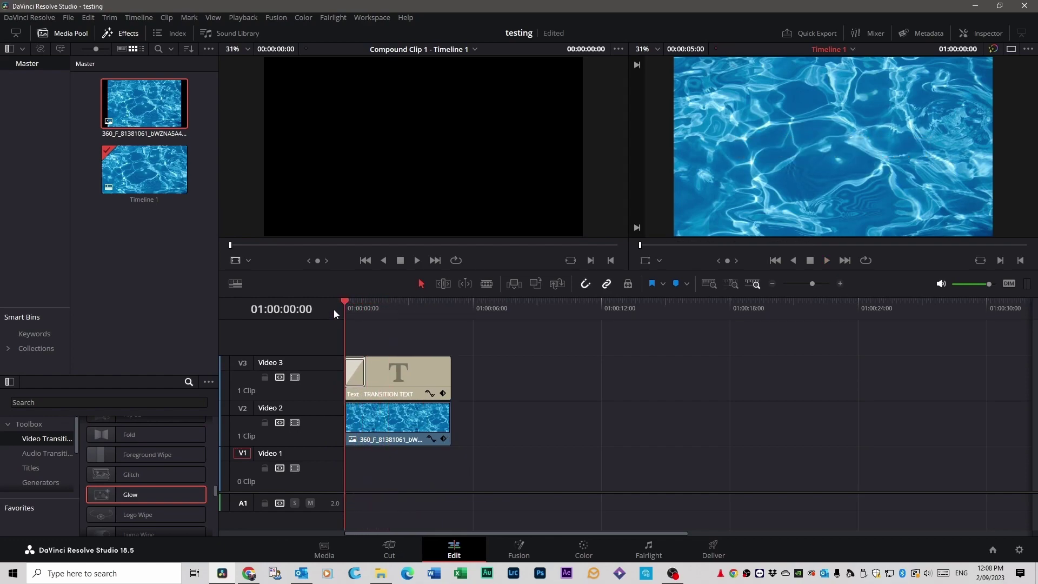
{"action": "key", "text": "space"}
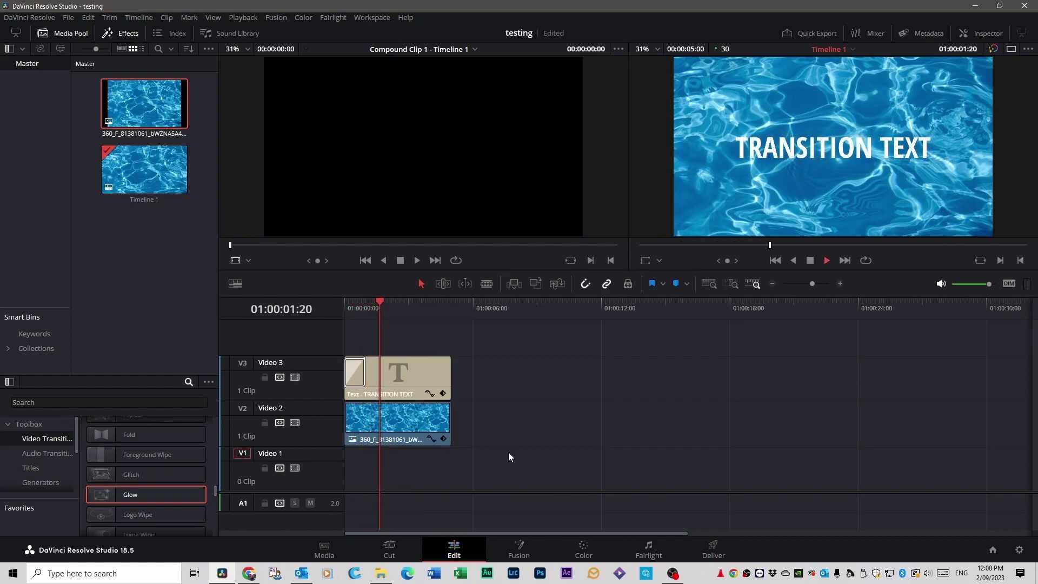
{"action": "key", "text": "space"}
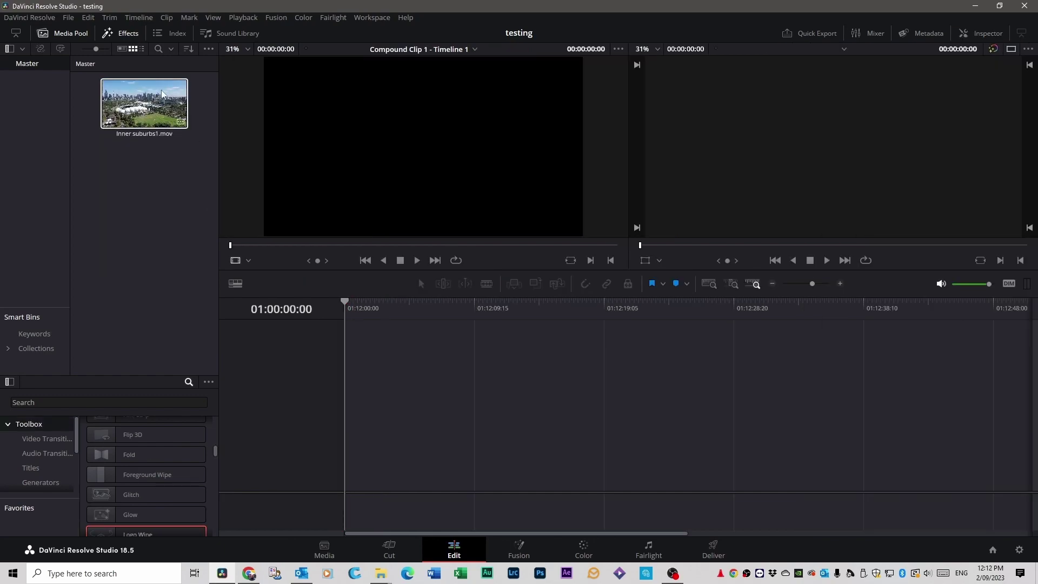
Place Inner suburbs1.mov at the start of the empty timeline, preview it, and return the playhead to the start
{"action": "left_click_drag", "start_coordinate": [149, 112], "coordinate": [355, 417]}
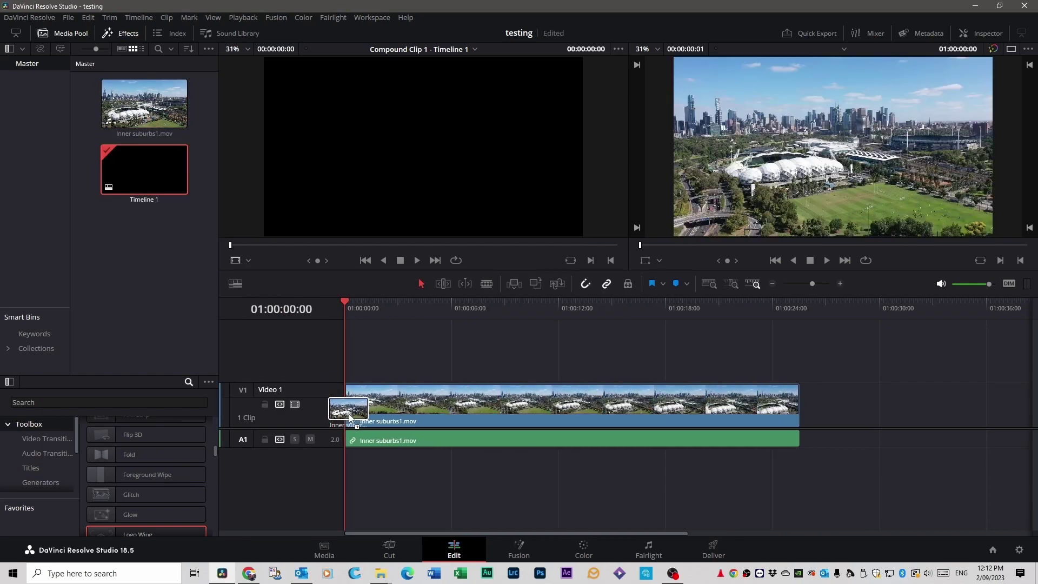
{"action": "key", "text": "space"}
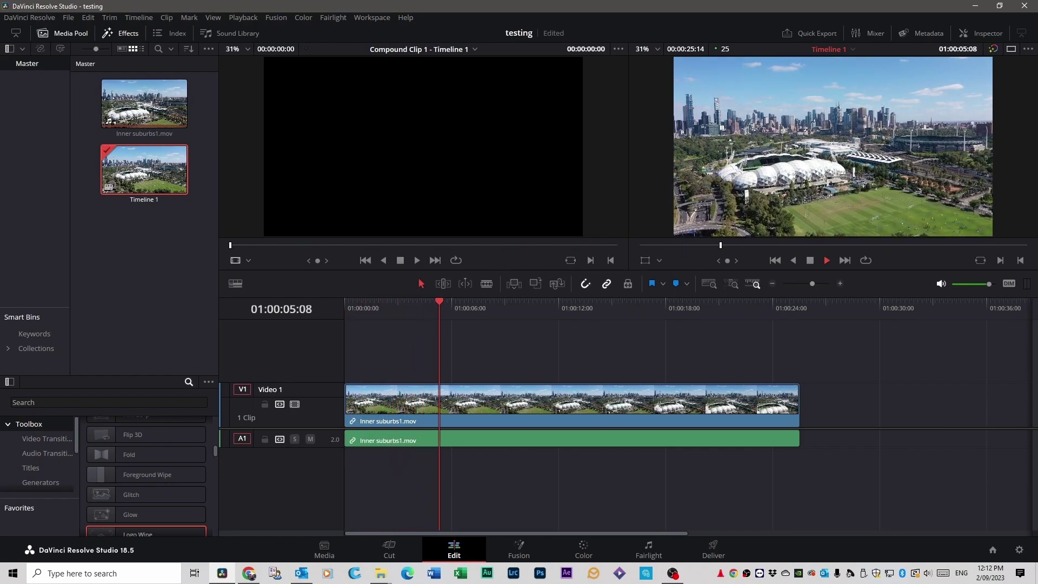
{"action": "key", "text": "space"}
{"action": "key", "text": "Home"}
Move the Inner suburbs1.mov clip up from Video 1 to Video 2 and save the project
{"action": "left_click", "coordinate": [380, 404]}
{"action": "left_click_drag", "start_coordinate": [381, 390], "coordinate": [381, 368]}
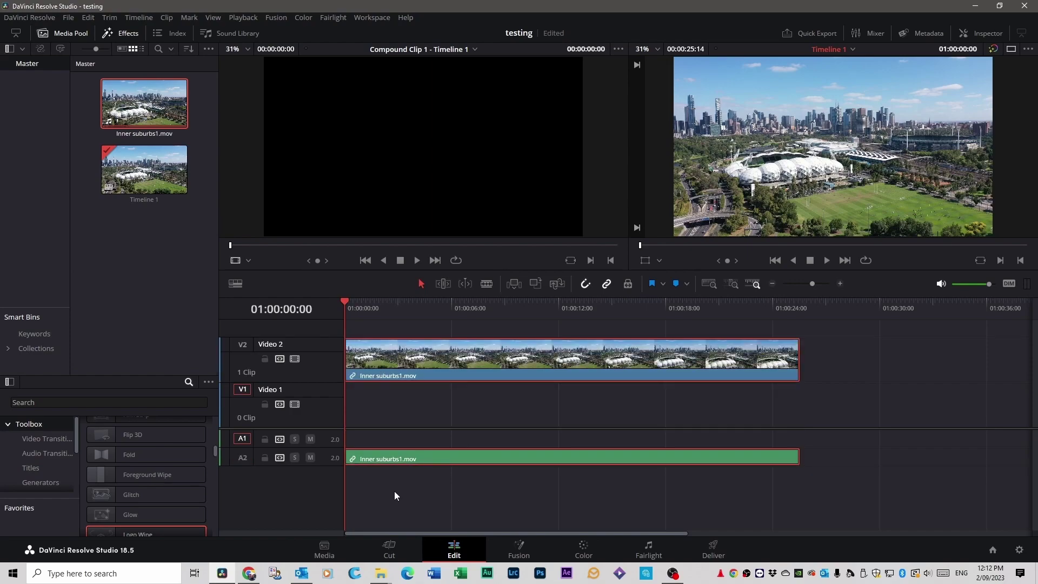
{"action": "key", "text": "ctrl+s"}
Unlink the Inner suburbs1.mov video from its audio and delete the audio clip from track A2
{"action": "right_click", "coordinate": [435, 461]}
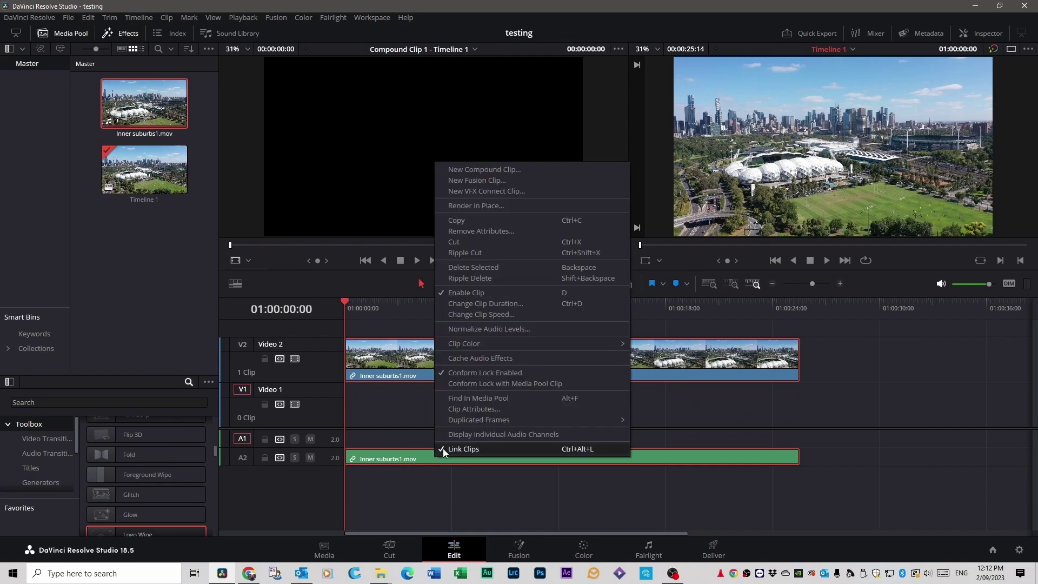
{"action": "left_click", "coordinate": [442, 449]}
{"action": "left_click", "coordinate": [420, 505]}
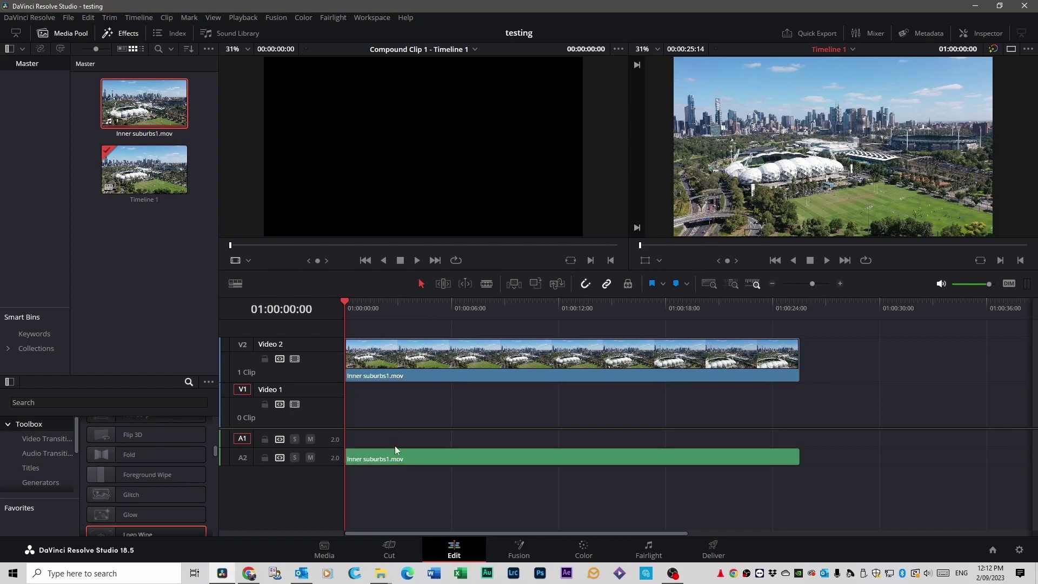
{"action": "left_click", "coordinate": [385, 460]}
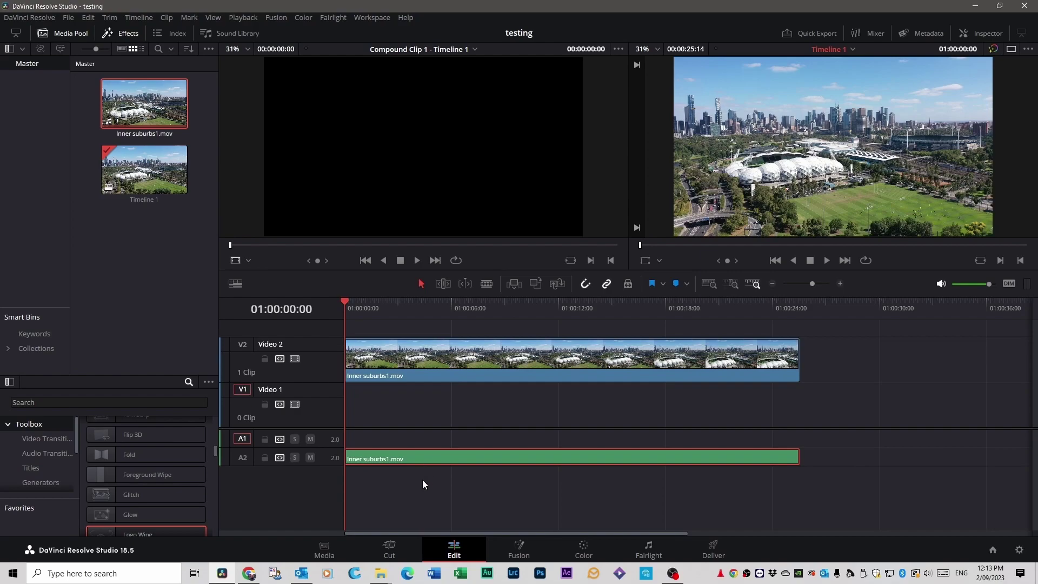
{"action": "key", "text": "Delete"}
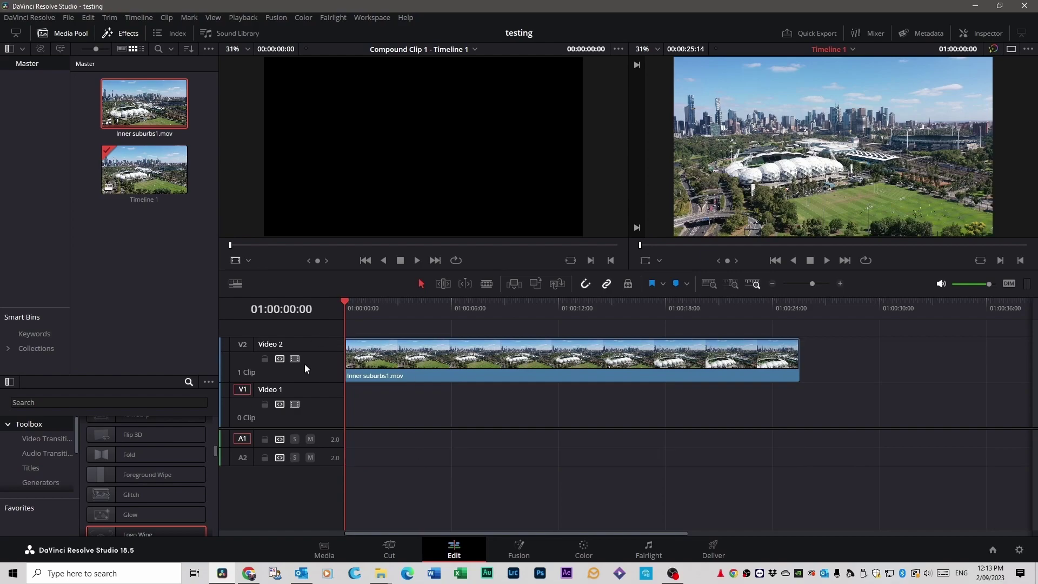
Add a basic Text title on Video 1 beneath the drone clip and extend it to the clip's full length
{"action": "scroll", "coordinate": [146, 476], "scroll_direction": "down", "scroll_amount": 3}
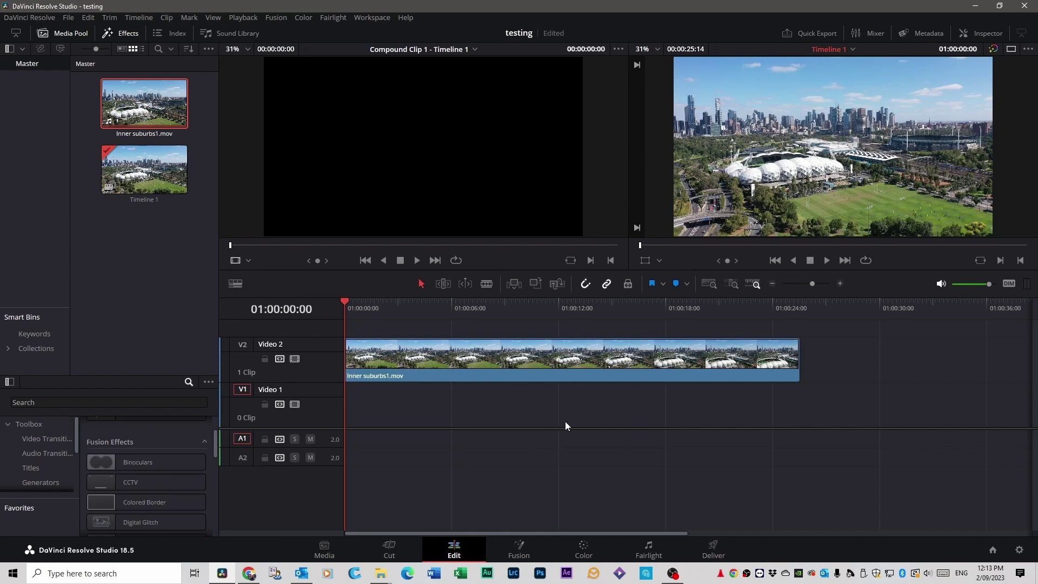
{"action": "left_click", "coordinate": [32, 426]}
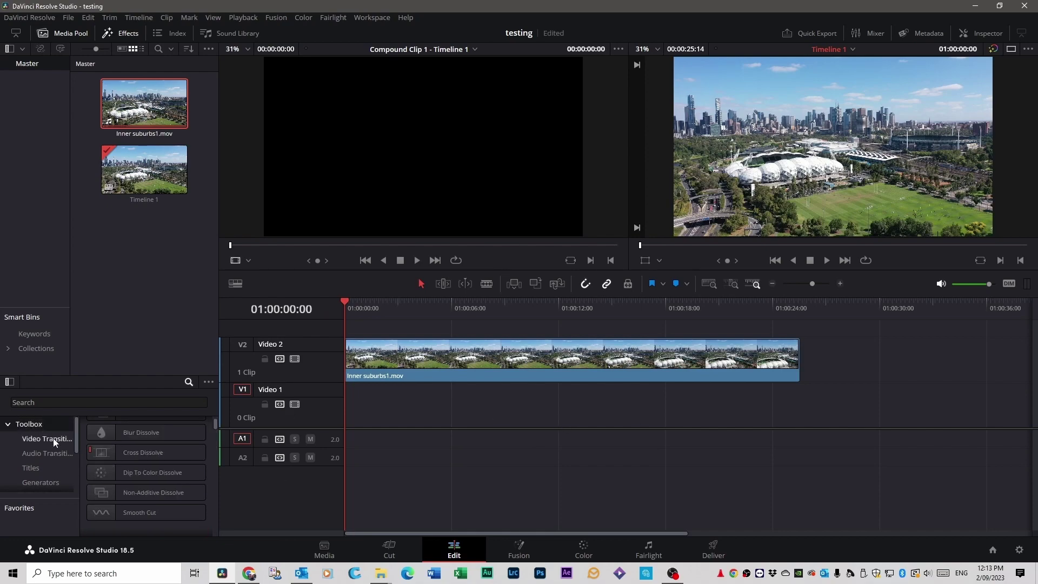
{"action": "scroll", "coordinate": [52, 440], "scroll_direction": "down", "scroll_amount": 1}
{"action": "left_click", "coordinate": [37, 447]}
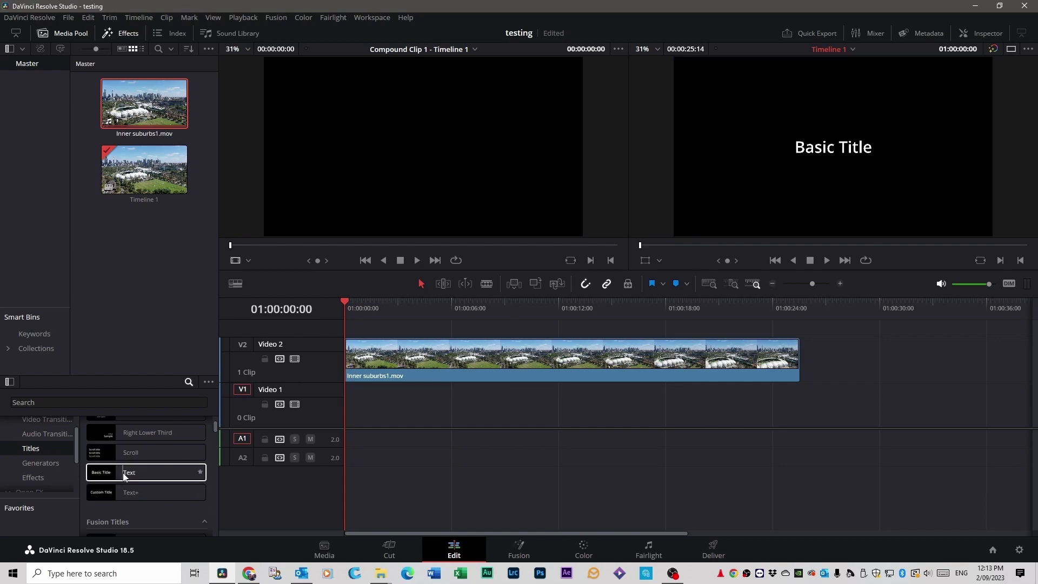
{"action": "left_click", "coordinate": [123, 474]}
{"action": "left_click_drag", "start_coordinate": [123, 472], "coordinate": [352, 407]}
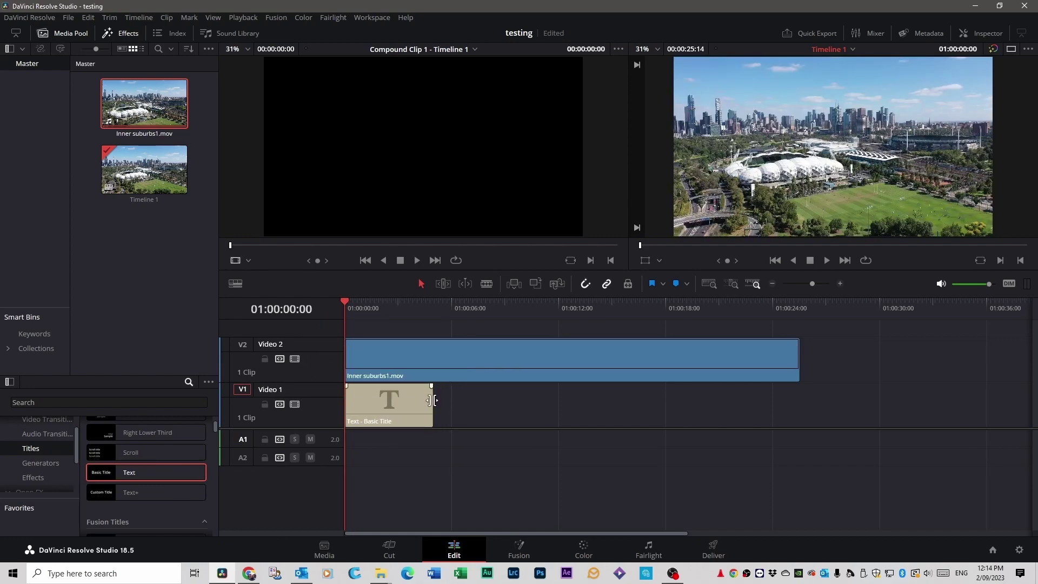
{"action": "left_click_drag", "start_coordinate": [433, 403], "coordinate": [799, 401]}
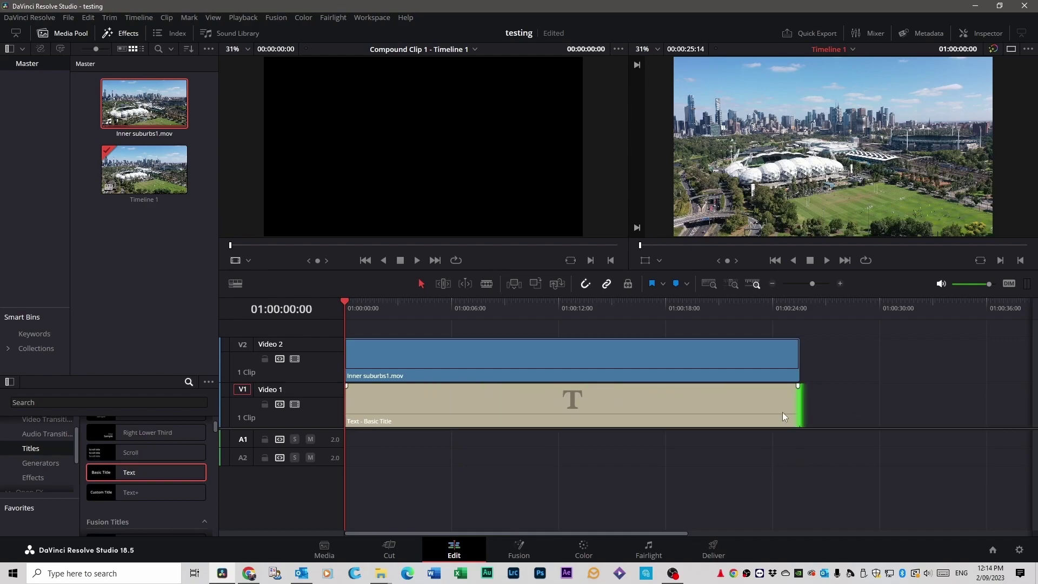
Open the Video 1 title in the Inspector and replace its text with DRONE ZOOM
{"action": "left_click", "coordinate": [553, 406]}
{"action": "left_click", "coordinate": [992, 49]}
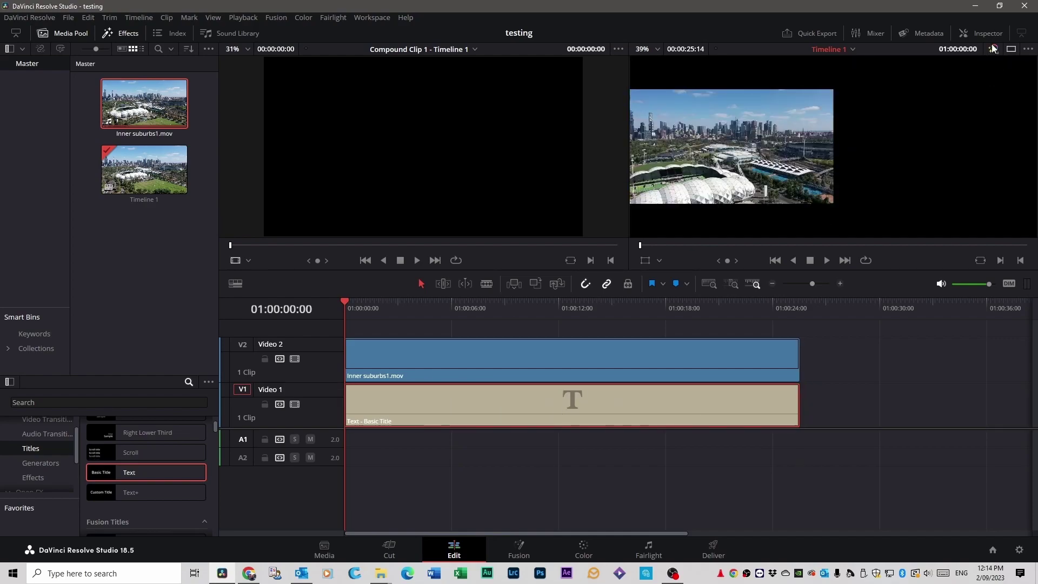
{"action": "left_click", "coordinate": [986, 35]}
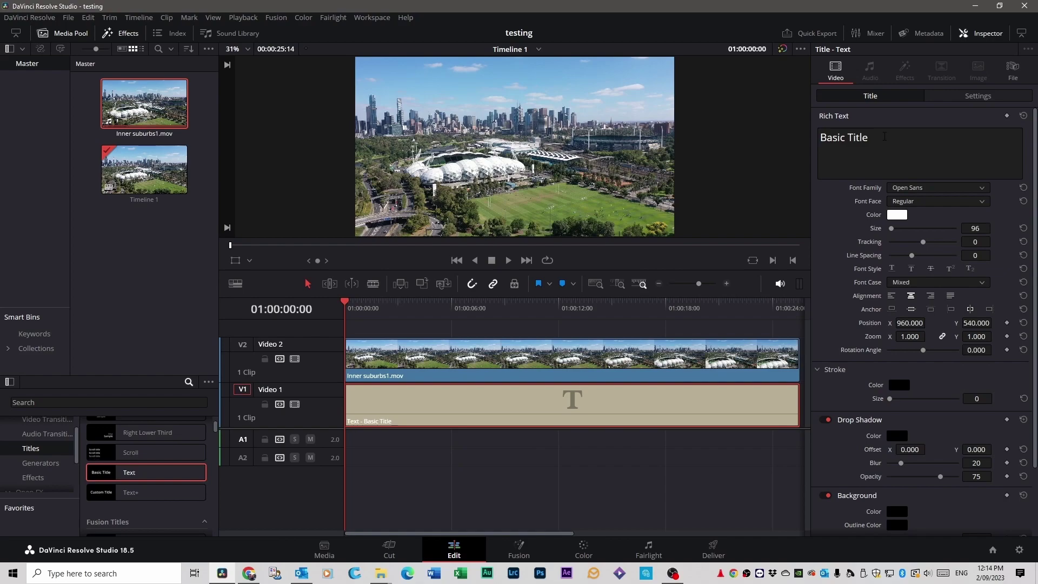
{"action": "left_click_drag", "start_coordinate": [885, 136], "coordinate": [818, 138]}
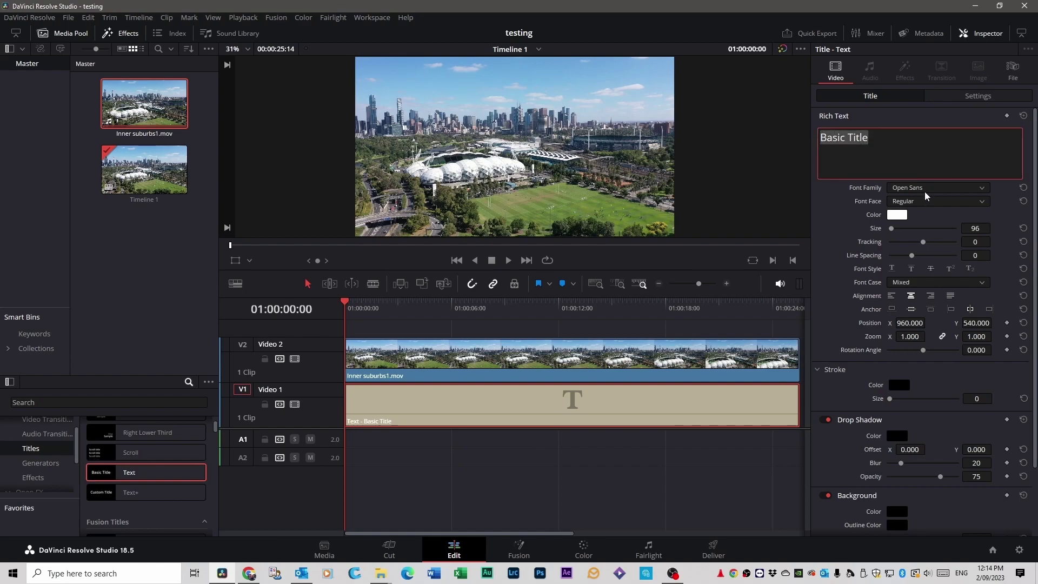
{"action": "type", "text": "DR"}
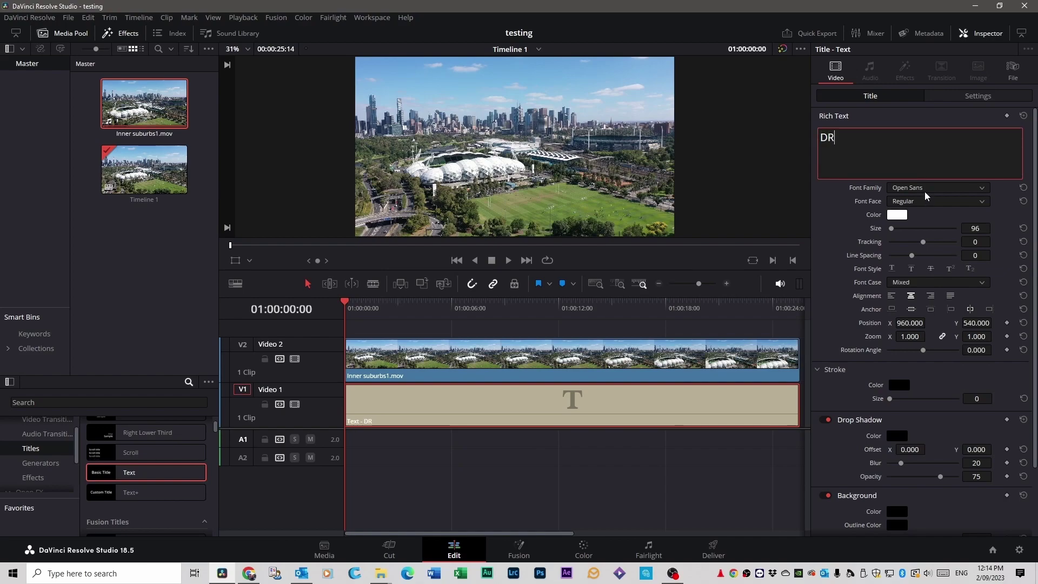
{"action": "type", "text": "ONE ZOOM"}
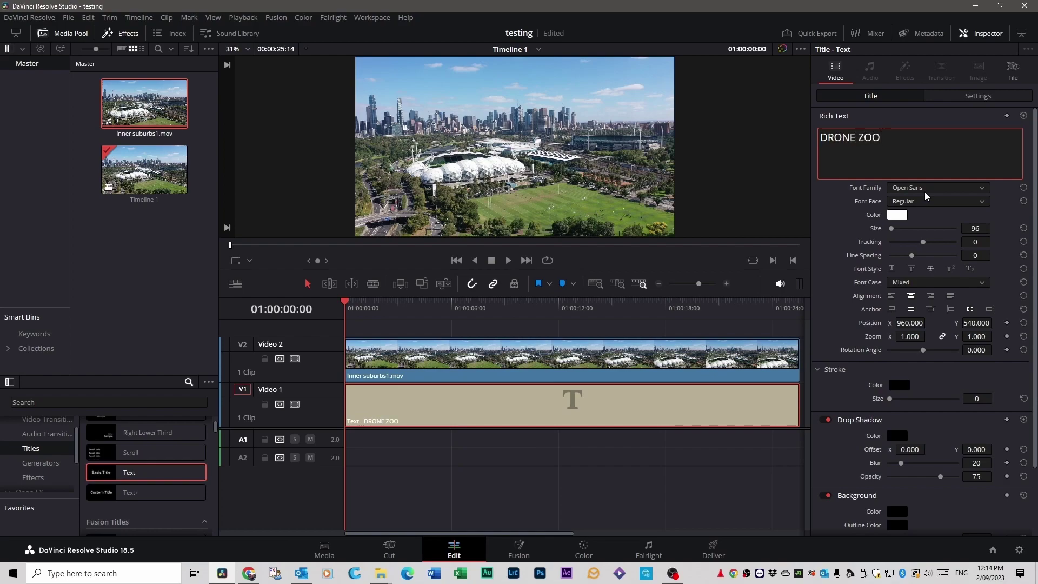
Set the composite mode of the Inner suburbs1.mov clip on Video 2 to Multiply
{"action": "key", "text": "Escape"}
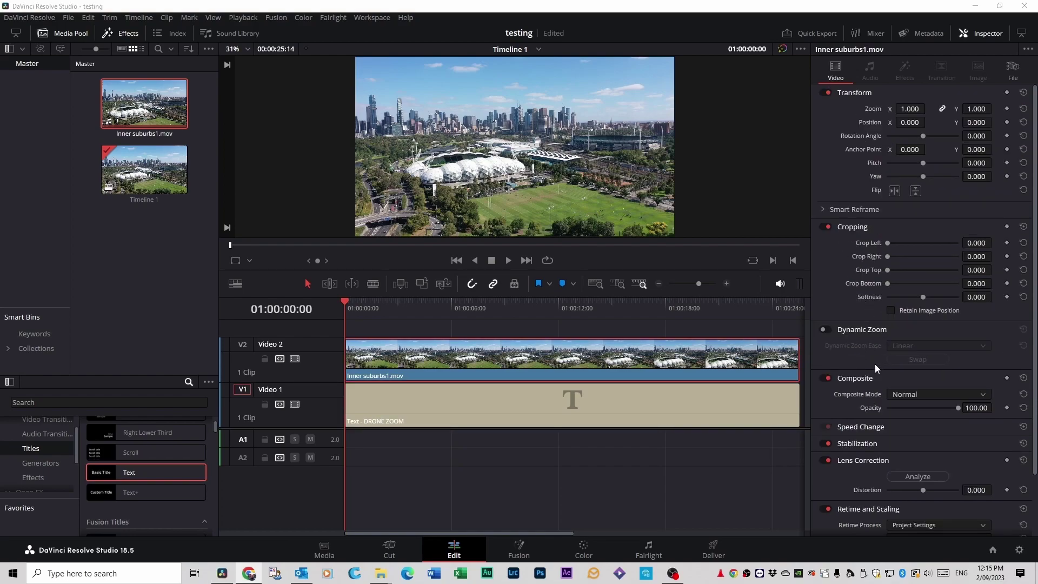
{"action": "left_click", "coordinate": [983, 394]}
{"action": "left_click", "coordinate": [927, 435]}
Format the DRONE ZOOM title in Montserrat ExtraBold at size 267 and play the timeline from its start to check the result
{"action": "left_click", "coordinate": [703, 402]}
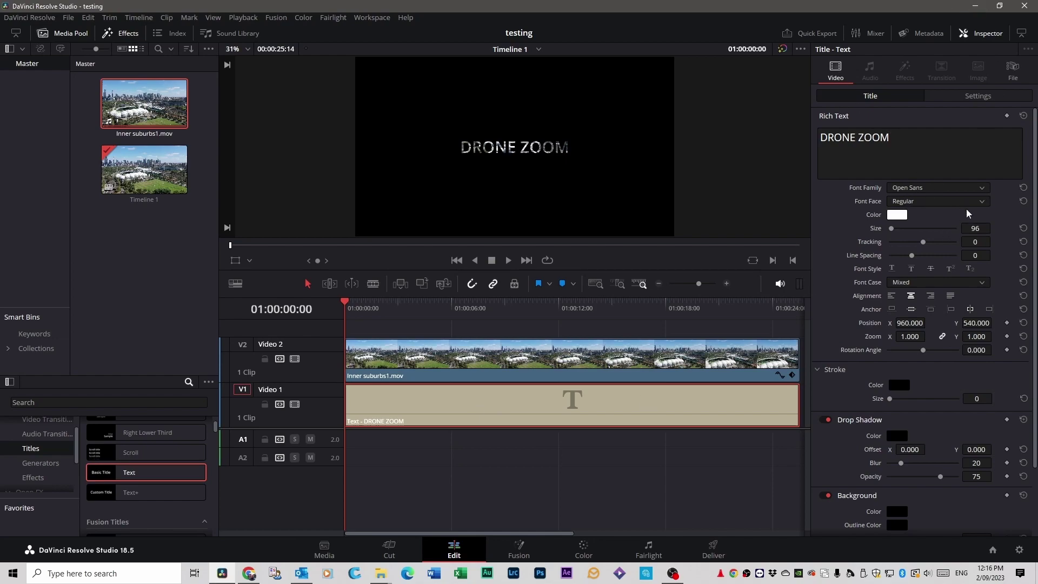
{"action": "left_click", "coordinate": [980, 189]}
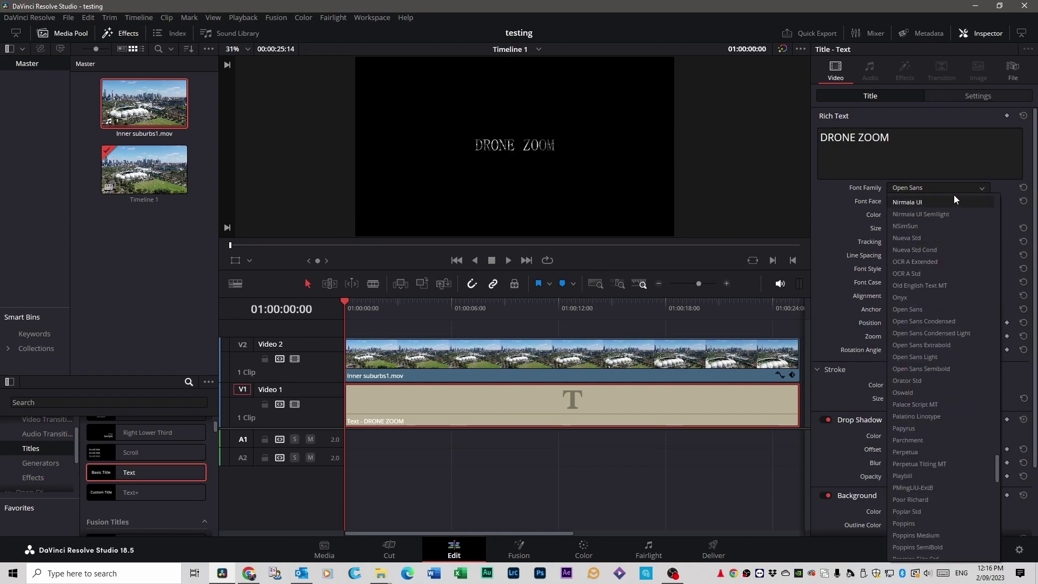
{"action": "scroll", "coordinate": [951, 201], "scroll_direction": "up", "scroll_amount": 2}
{"action": "scroll", "coordinate": [934, 249], "scroll_direction": "up", "scroll_amount": 3}
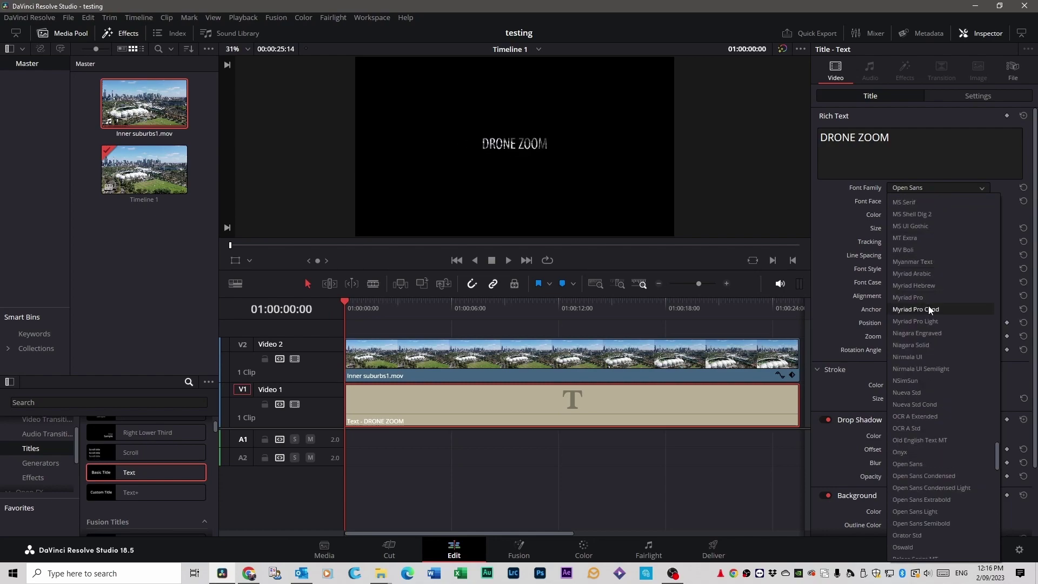
{"action": "scroll", "coordinate": [929, 306], "scroll_direction": "up", "scroll_amount": 4}
{"action": "left_click", "coordinate": [915, 250]}
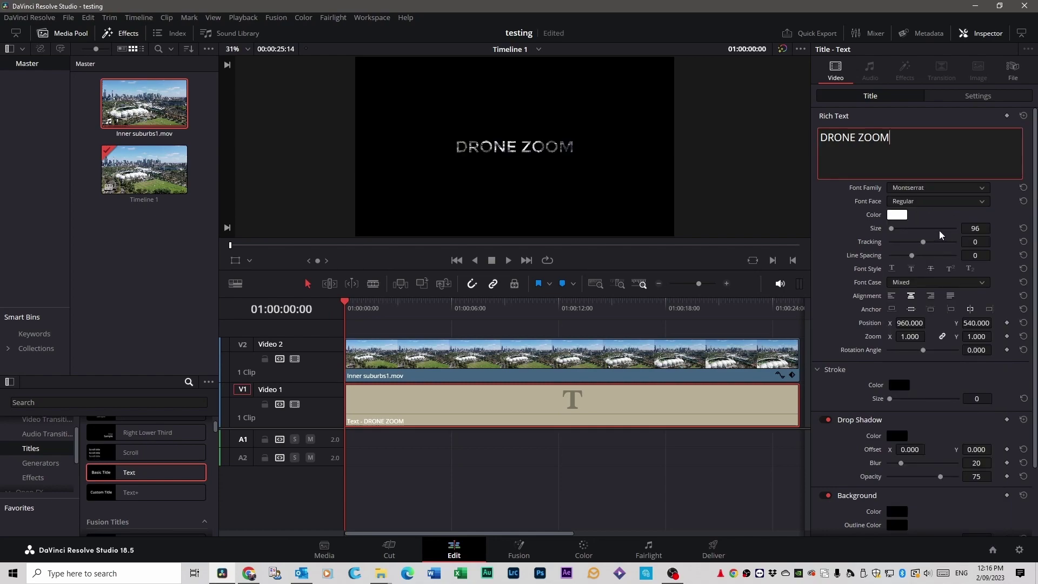
{"action": "scroll", "coordinate": [978, 202], "scroll_direction": "down", "scroll_amount": 4}
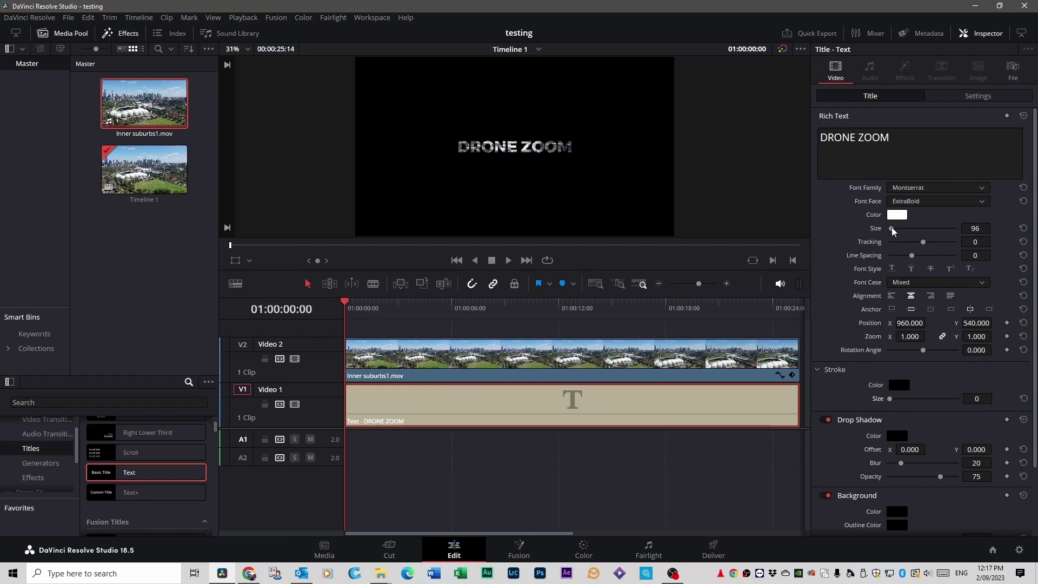
{"action": "left_click_drag", "start_coordinate": [891, 227], "coordinate": [894, 228]}
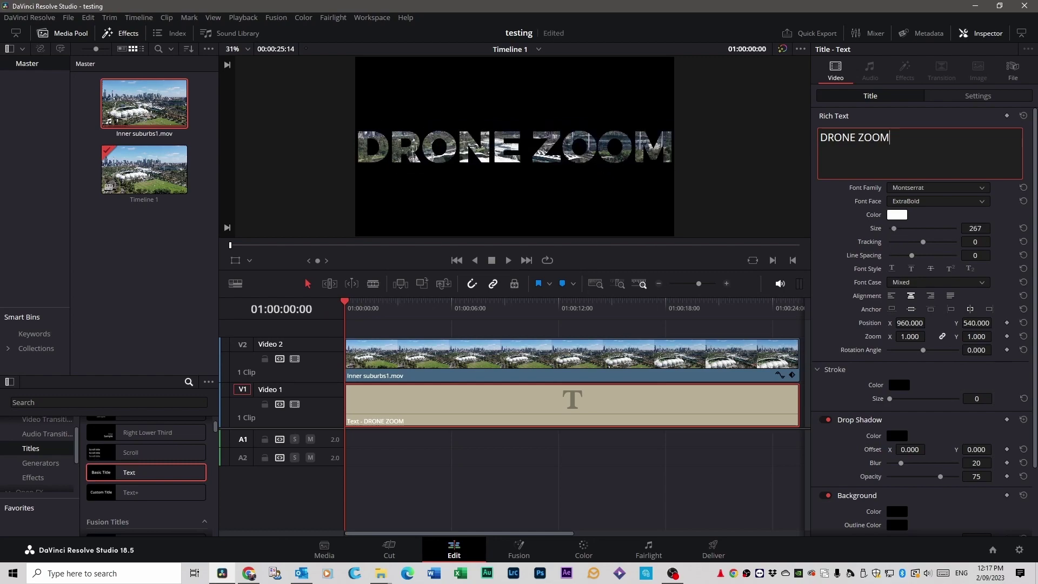
{"action": "left_click", "coordinate": [348, 309]}
{"action": "key", "text": "space"}
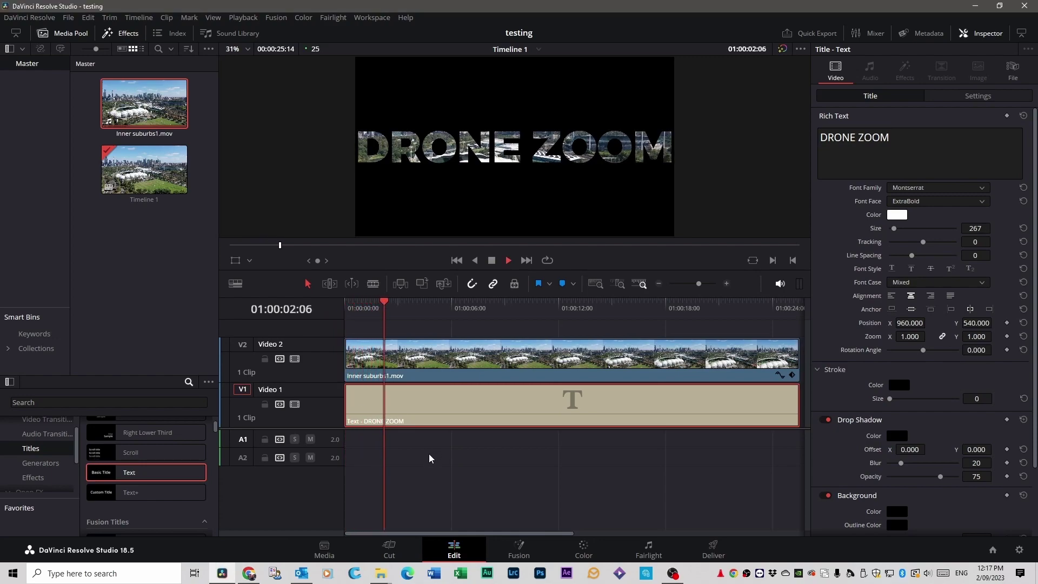
{"action": "key", "text": "space"}
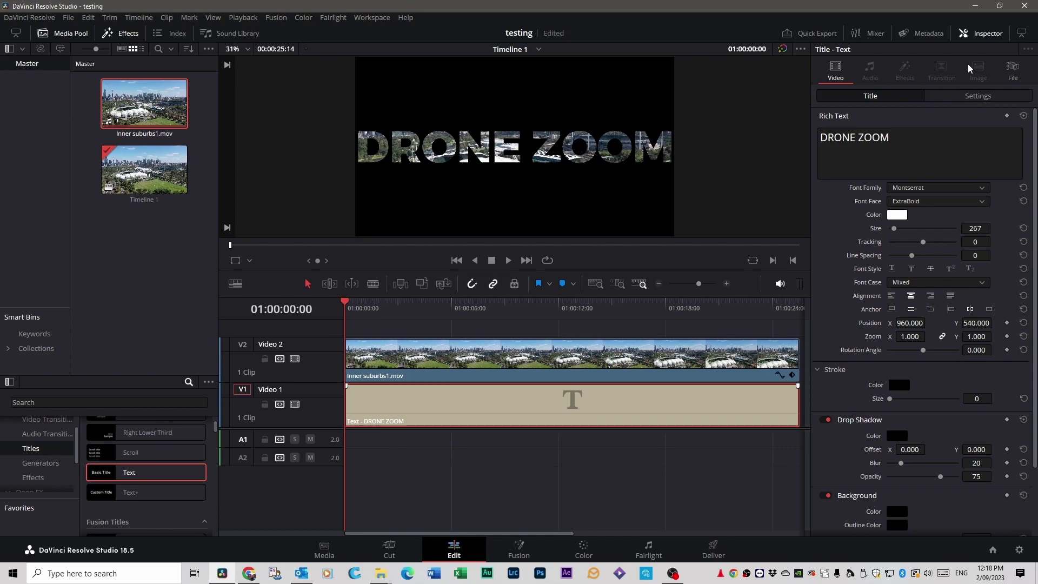
Split the DRONE ZOOM title on Video 1 at 01:00:06:17
{"action": "left_click", "coordinate": [981, 33]}
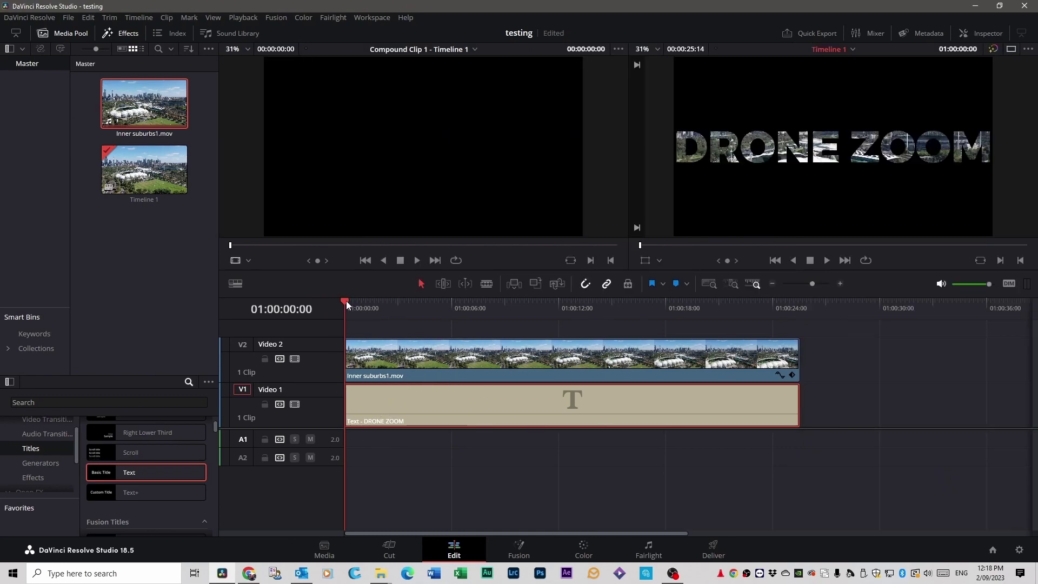
{"action": "left_click_drag", "start_coordinate": [346, 301], "coordinate": [463, 327]}
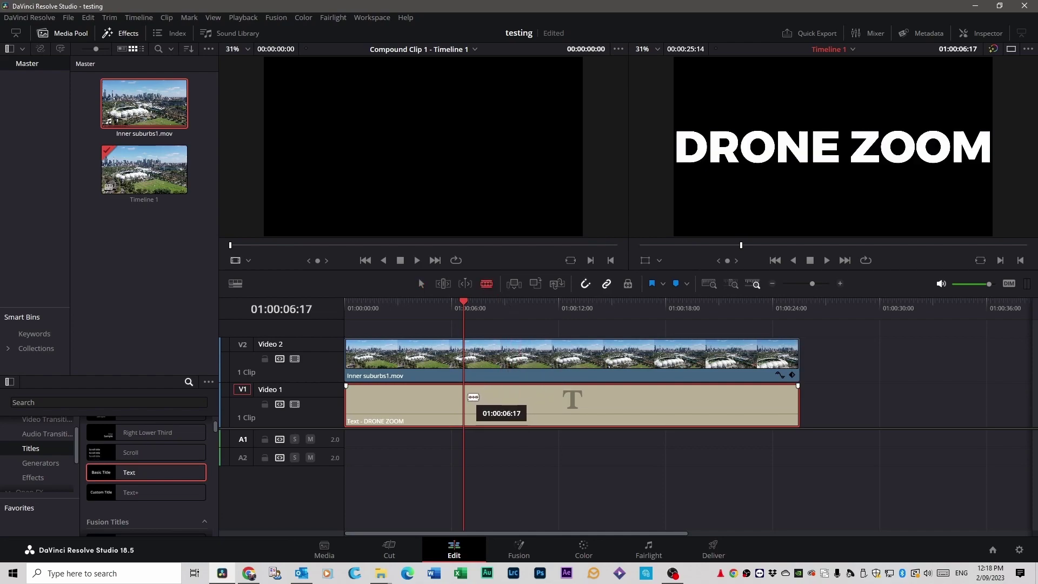
{"action": "left_click", "coordinate": [473, 396]}
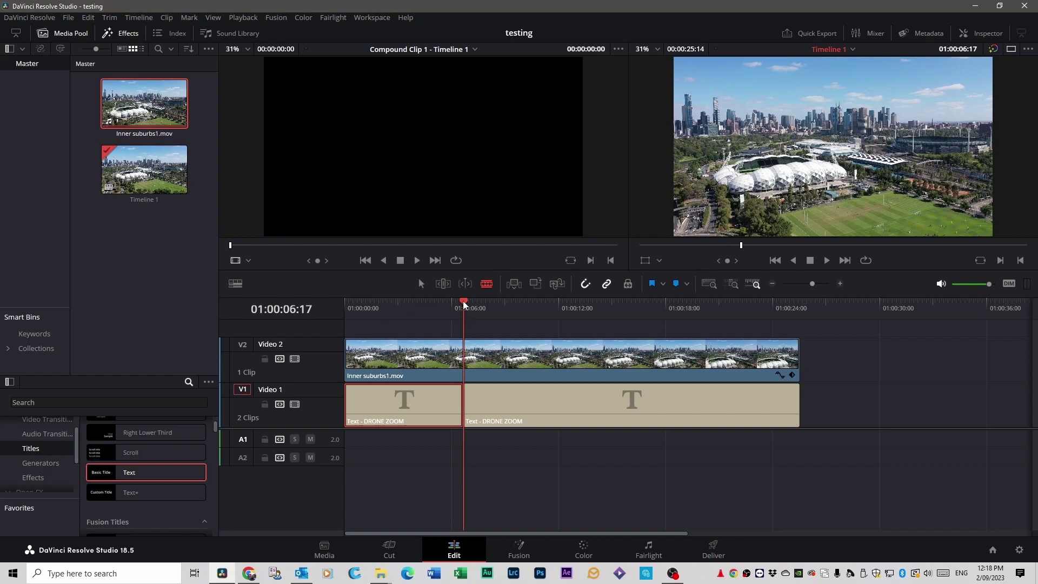
Split both the drone clip on Video 2 and the second title piece on Video 1 at 01:00:08:06
{"action": "left_click", "coordinate": [476, 303]}
{"action": "left_click_drag", "start_coordinate": [477, 303], "coordinate": [493, 305]}
{"action": "key", "text": "a"}
{"action": "left_click", "coordinate": [487, 319]}
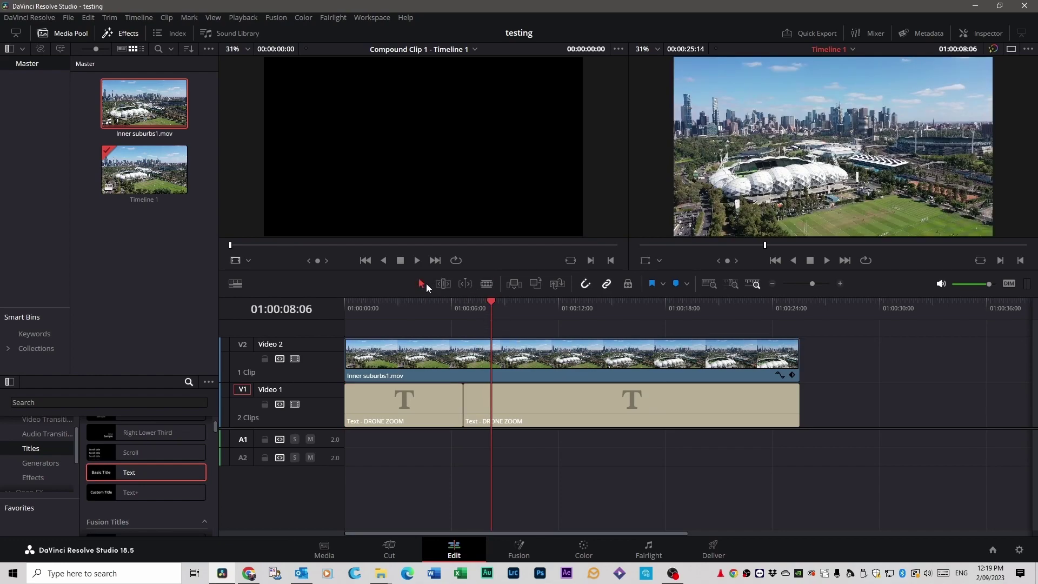
{"action": "left_click", "coordinate": [537, 353]}
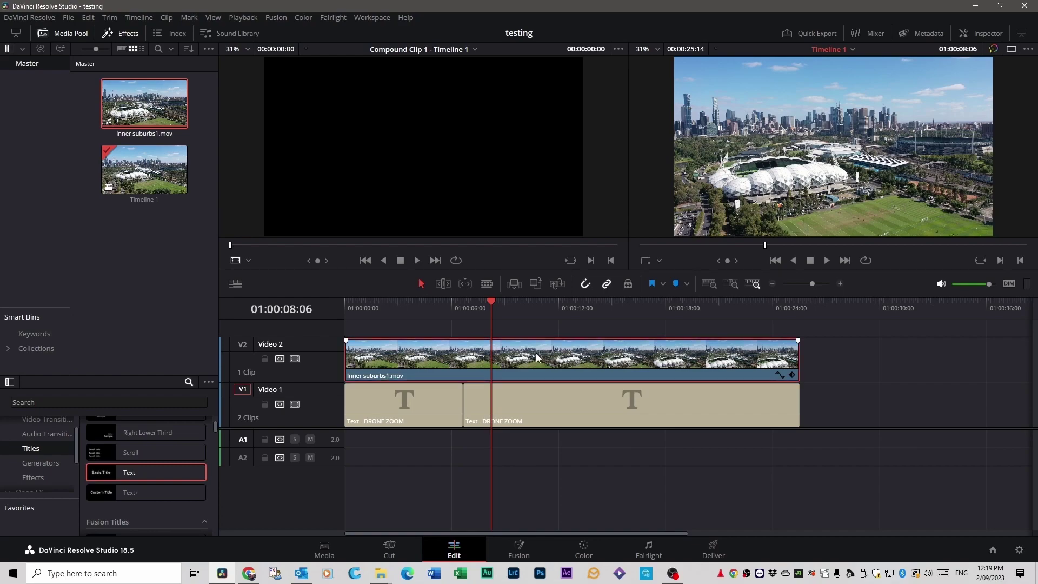
{"action": "left_click", "coordinate": [537, 397], "text": "ctrl"}
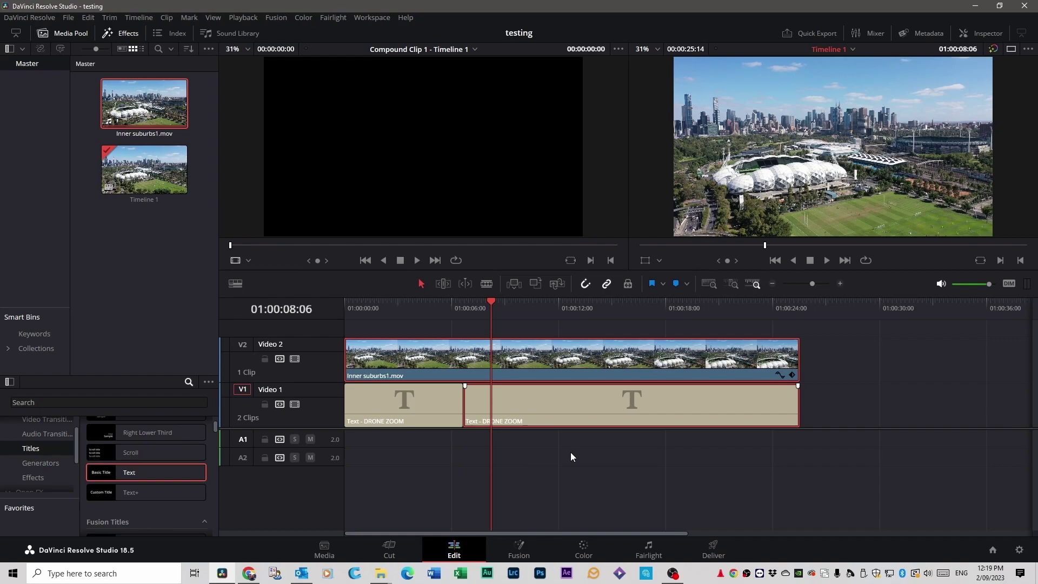
{"action": "key", "text": "ctrl+b"}
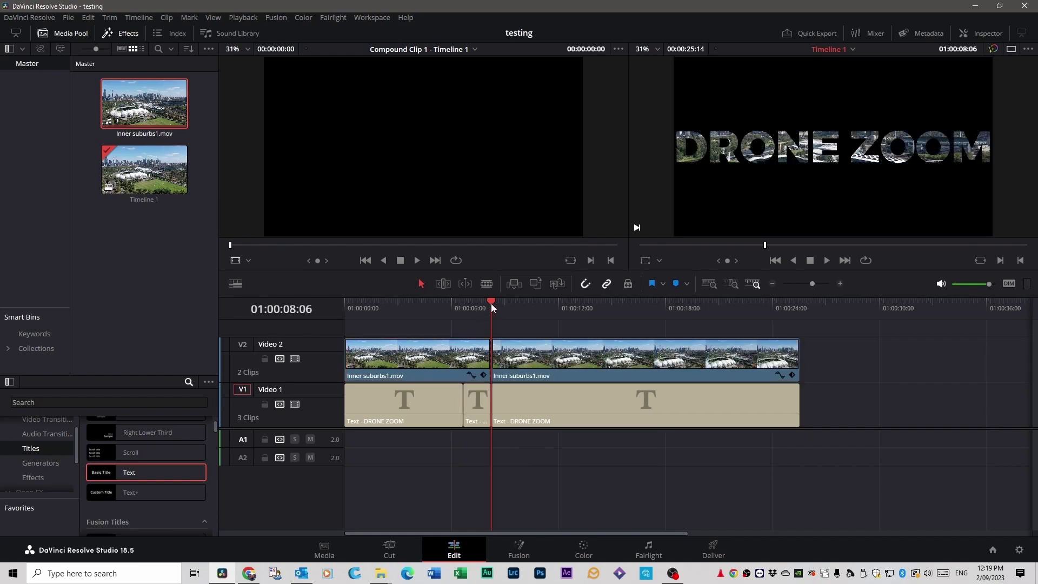
{"action": "left_click_drag", "start_coordinate": [491, 303], "coordinate": [535, 316]}
{"action": "left_click_drag", "start_coordinate": [469, 438], "coordinate": [444, 388]}
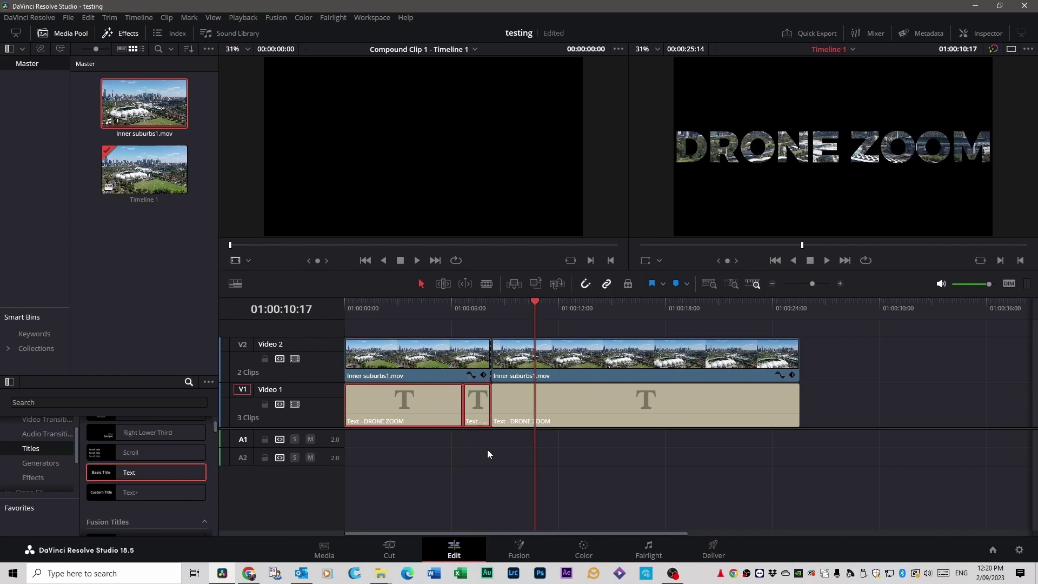
{"action": "left_click_drag", "start_coordinate": [489, 451], "coordinate": [483, 359]}
{"action": "left_click_drag", "start_coordinate": [539, 304], "coordinate": [491, 302]}
{"action": "left_click", "coordinate": [536, 434]}
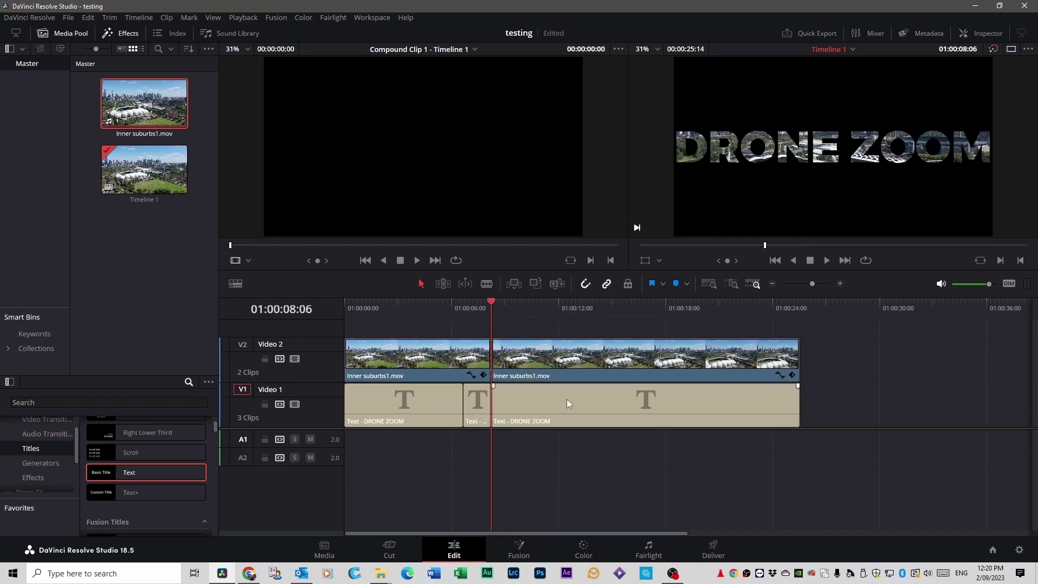
Set the composite mode of the second Inner suburbs1.mov segment, after the 01:00:08:06 cut, to Normal
{"action": "left_click", "coordinate": [557, 362]}
{"action": "left_click_drag", "start_coordinate": [490, 302], "coordinate": [527, 304]}
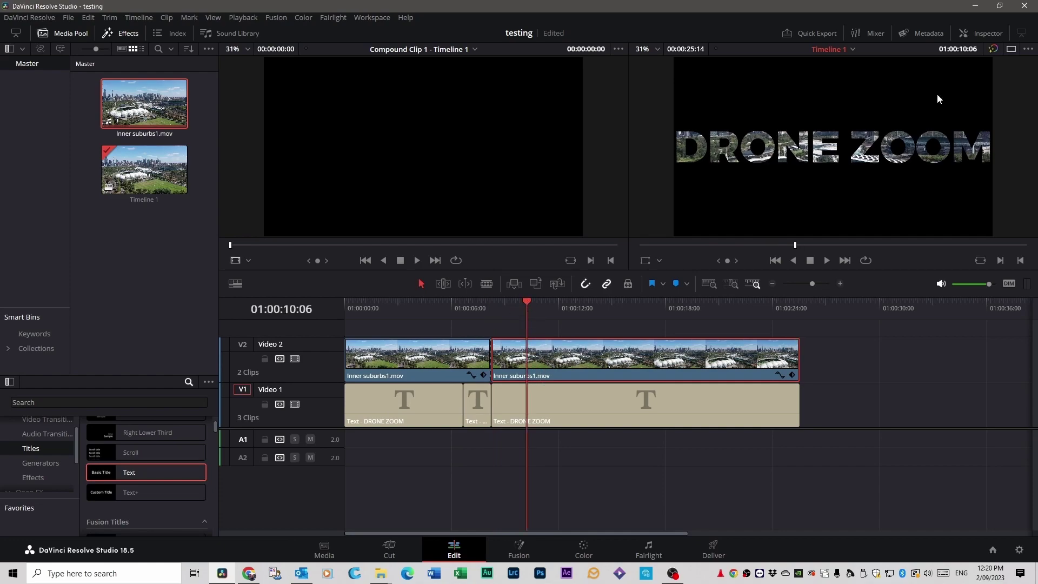
{"action": "left_click", "coordinate": [989, 35]}
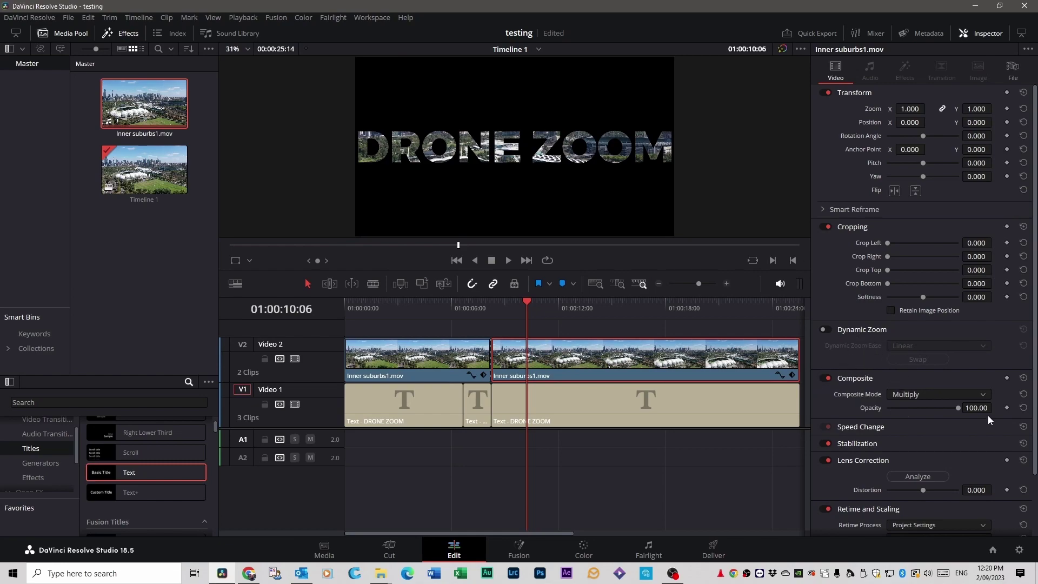
{"action": "left_click", "coordinate": [981, 395]}
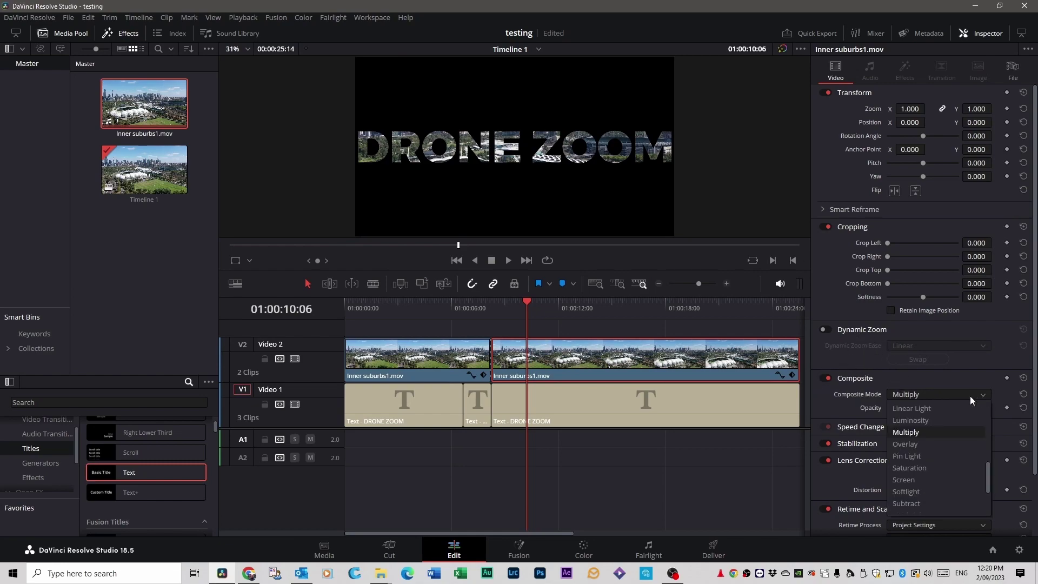
{"action": "left_click", "coordinate": [988, 468]}
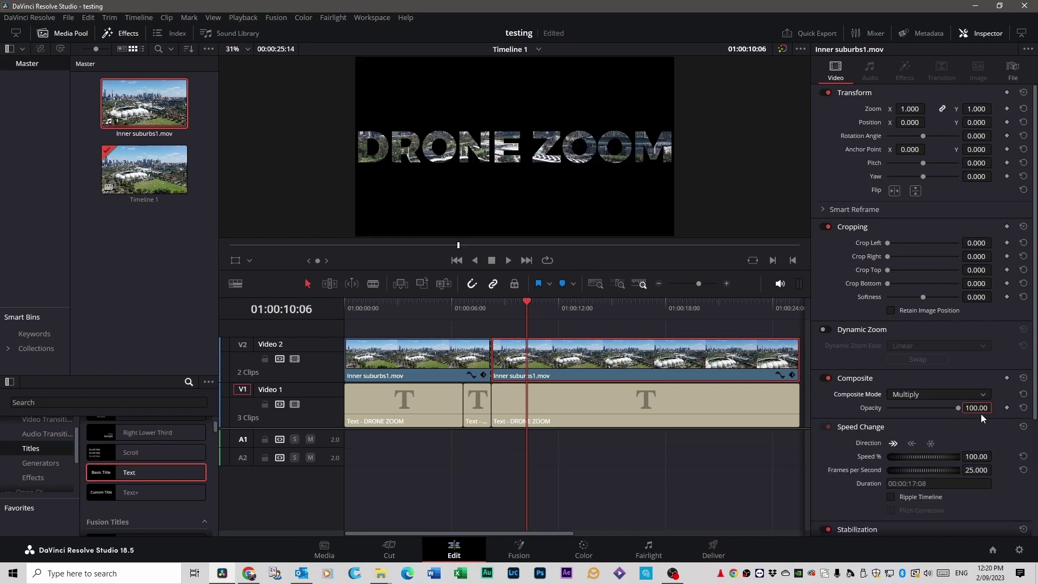
{"action": "left_click", "coordinate": [983, 395]}
{"action": "left_click_drag", "start_coordinate": [988, 452], "coordinate": [989, 423]}
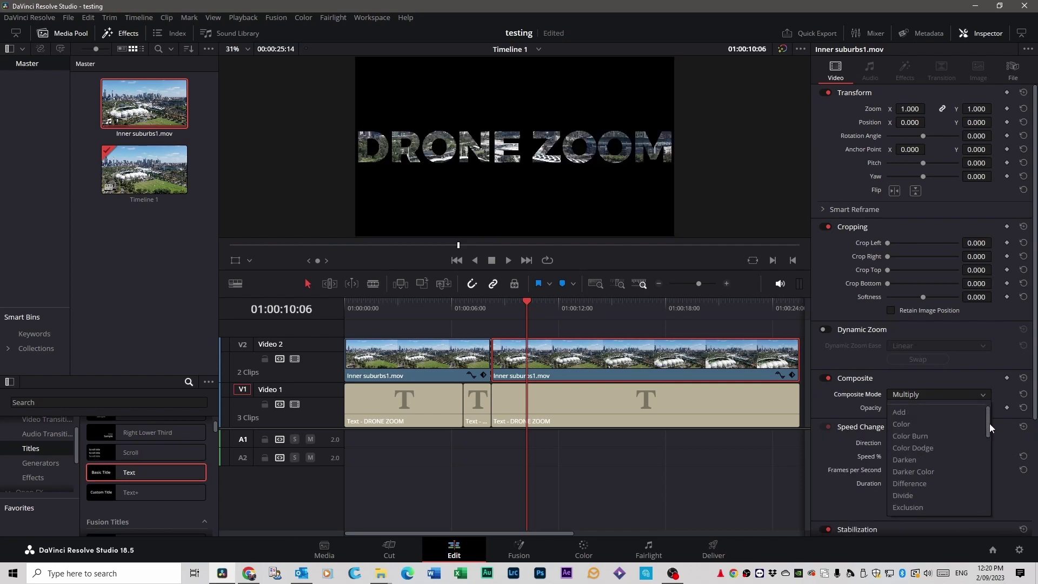
{"action": "scroll", "coordinate": [938, 417], "scroll_direction": "up", "scroll_amount": 2}
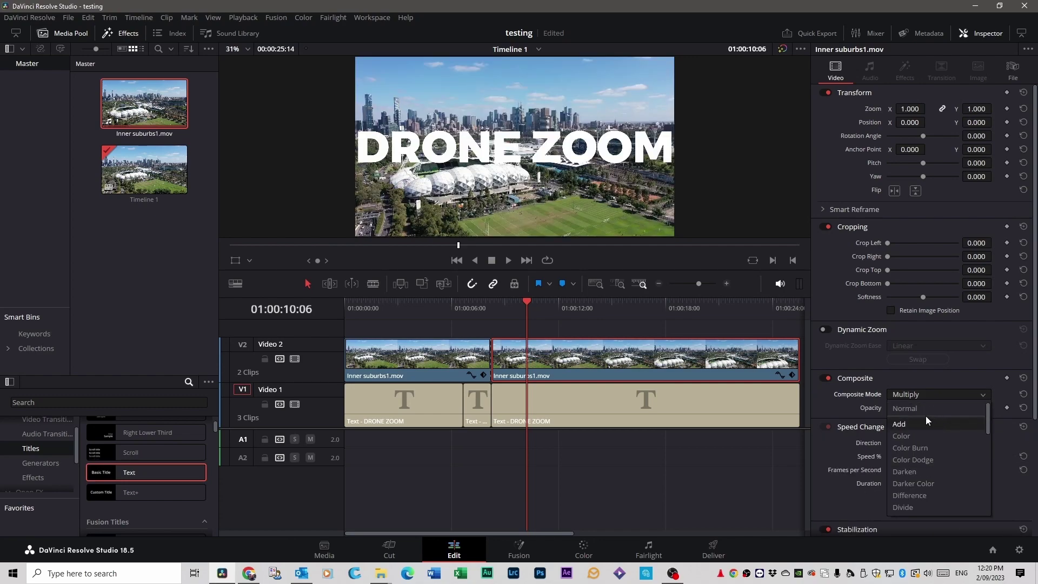
{"action": "left_click", "coordinate": [918, 409]}
Play across the cut at 01:00:08:06 and examine the short middle title between the two cuts
{"action": "key", "text": "j"}
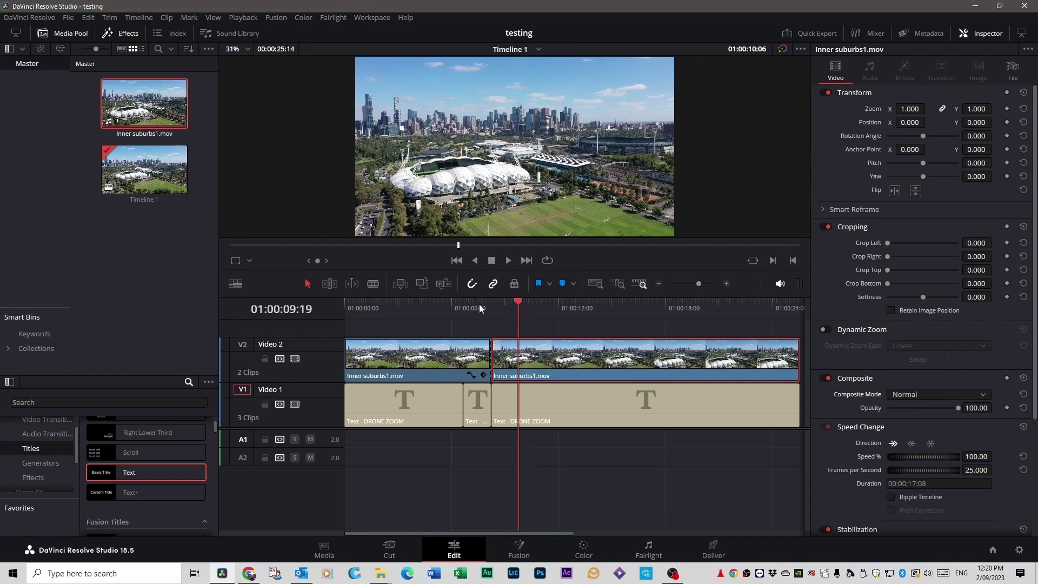
{"action": "key", "text": "j"}
{"action": "key", "text": "j"}
{"action": "key", "text": "space"}
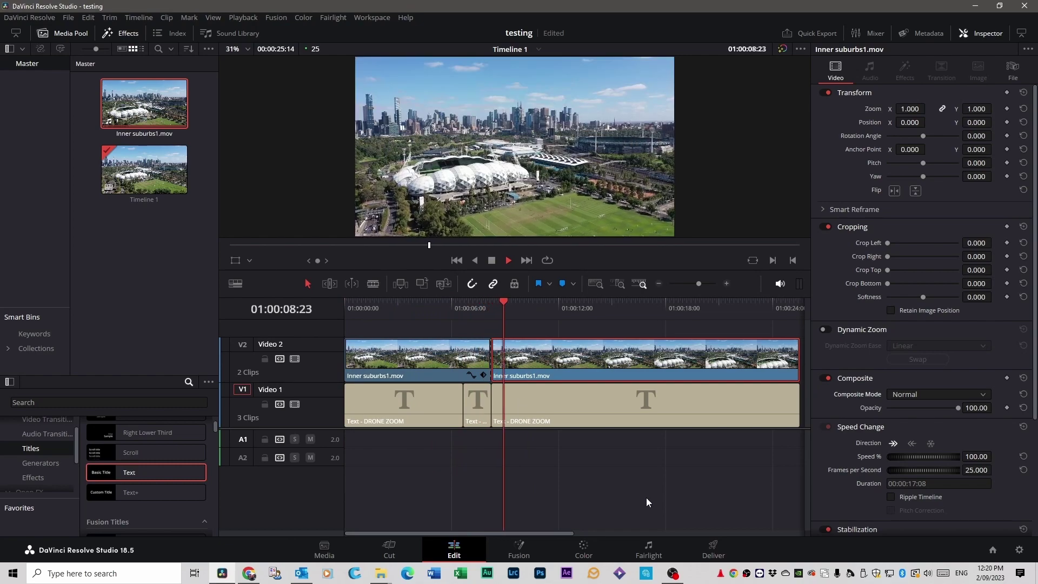
{"action": "key", "text": "space"}
{"action": "key", "text": "Up"}
{"action": "key", "text": "Up"}
{"action": "left_click", "coordinate": [429, 341]}
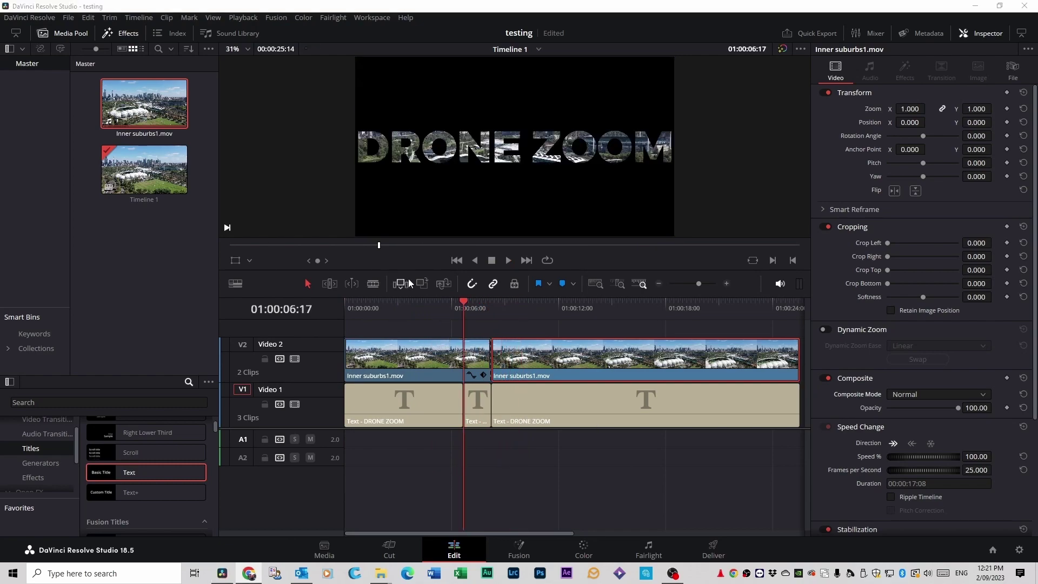
{"action": "left_click", "coordinate": [476, 404]}
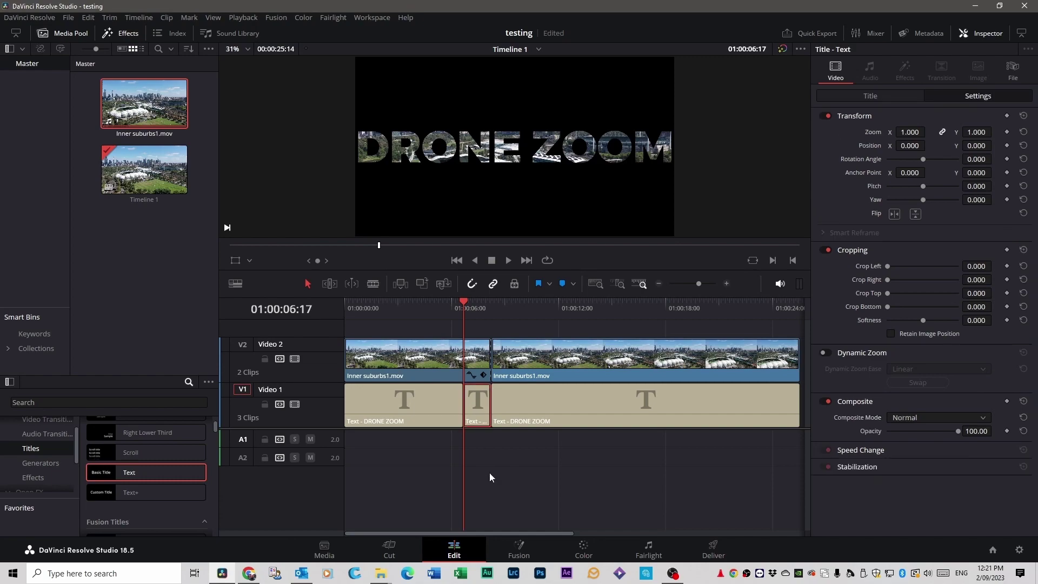
{"action": "left_click_drag", "start_coordinate": [462, 309], "coordinate": [419, 304]}
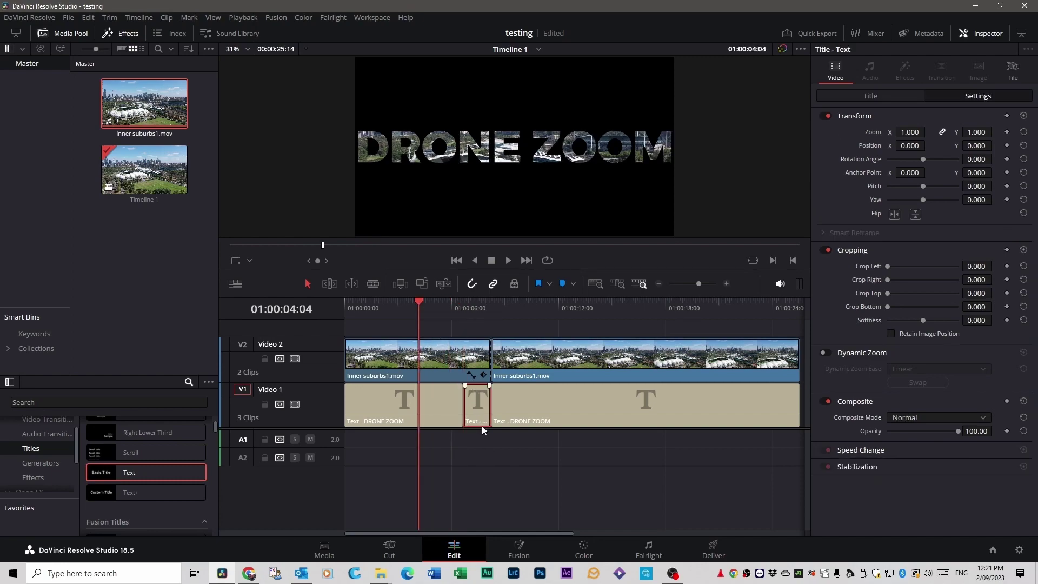
{"action": "left_click", "coordinate": [482, 446]}
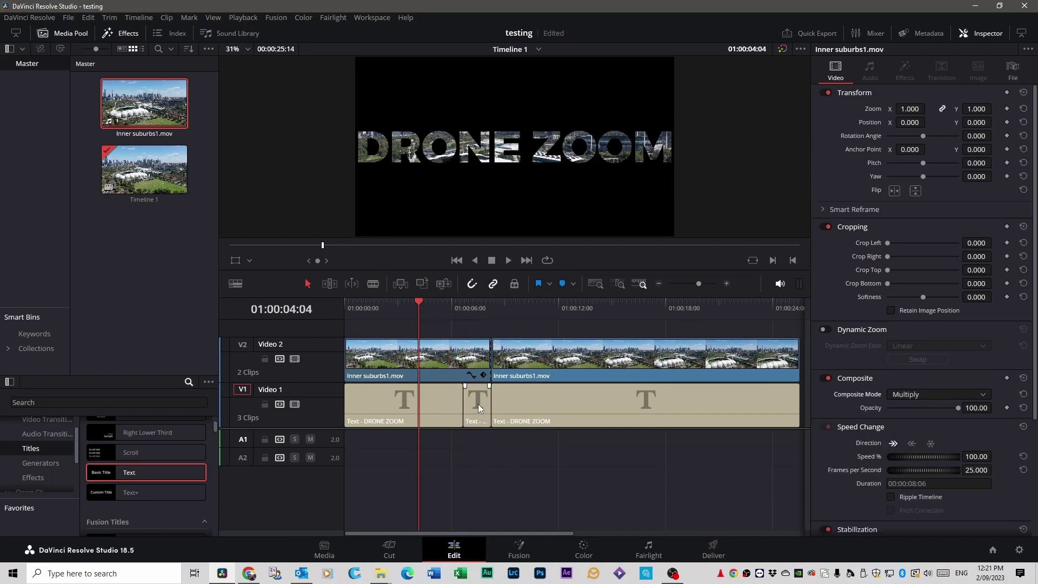
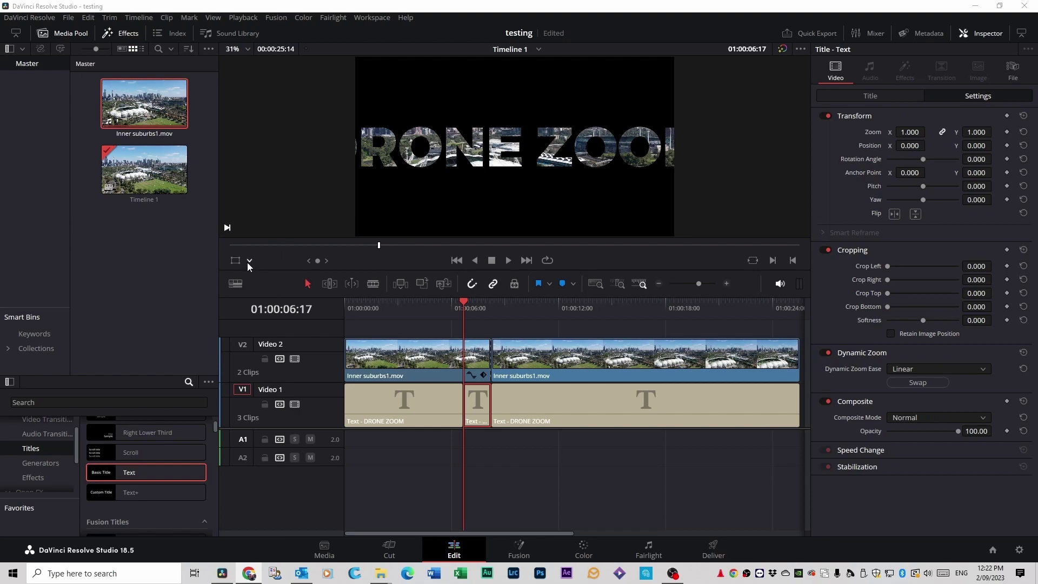
Show the Dynamic Zoom overlay for the middle DRONE ZOOM title and shrink the full-size red frame to fit inside the letter E
{"action": "left_click", "coordinate": [249, 260]}
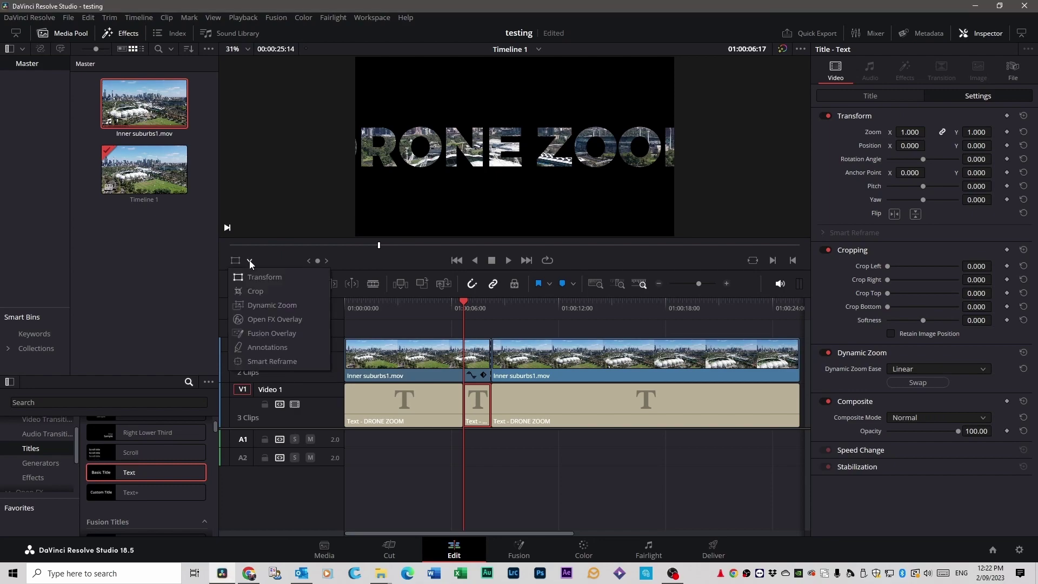
{"action": "left_click", "coordinate": [264, 306]}
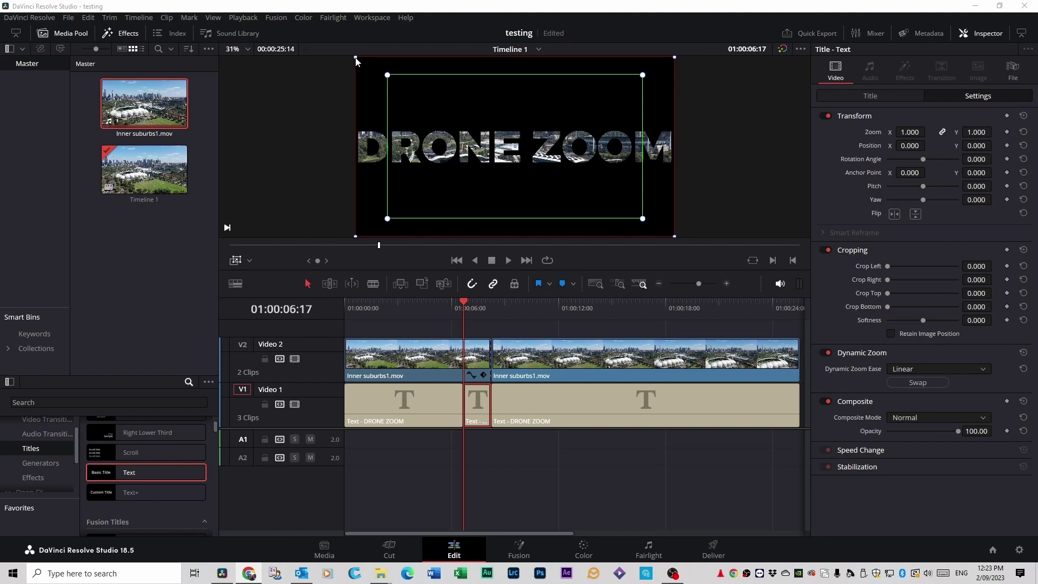
{"action": "left_click_drag", "start_coordinate": [356, 60], "coordinate": [506, 150]}
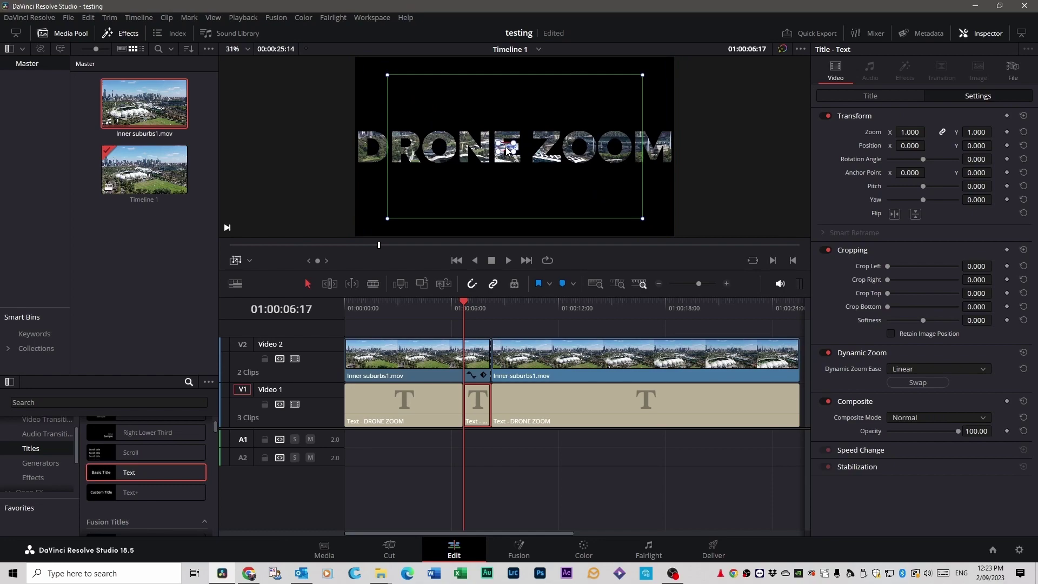
{"action": "scroll", "coordinate": [514, 146], "scroll_direction": "up", "scroll_amount": 3}
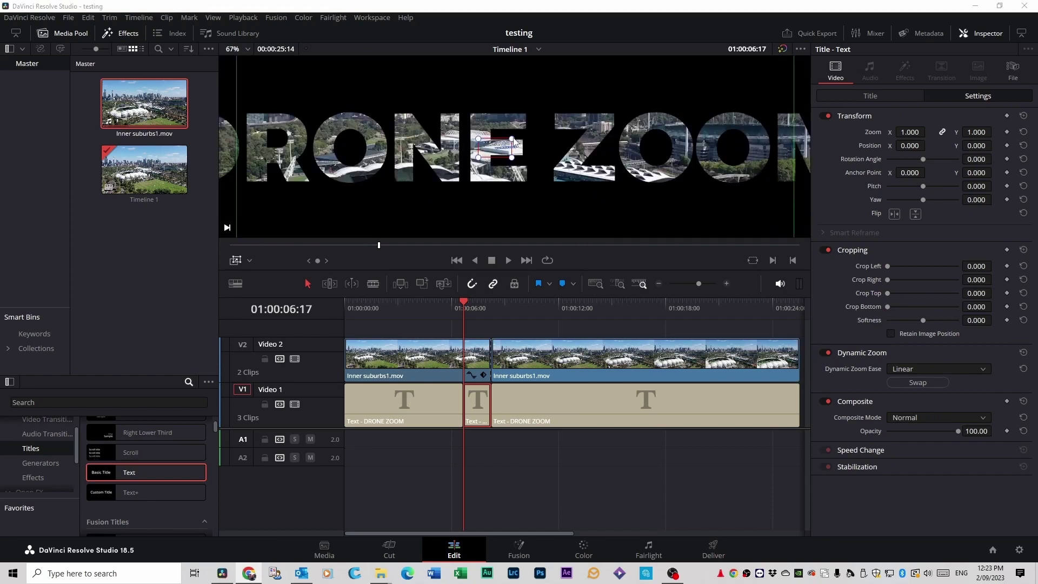
{"action": "left_click_drag", "start_coordinate": [512, 140], "coordinate": [505, 146]}
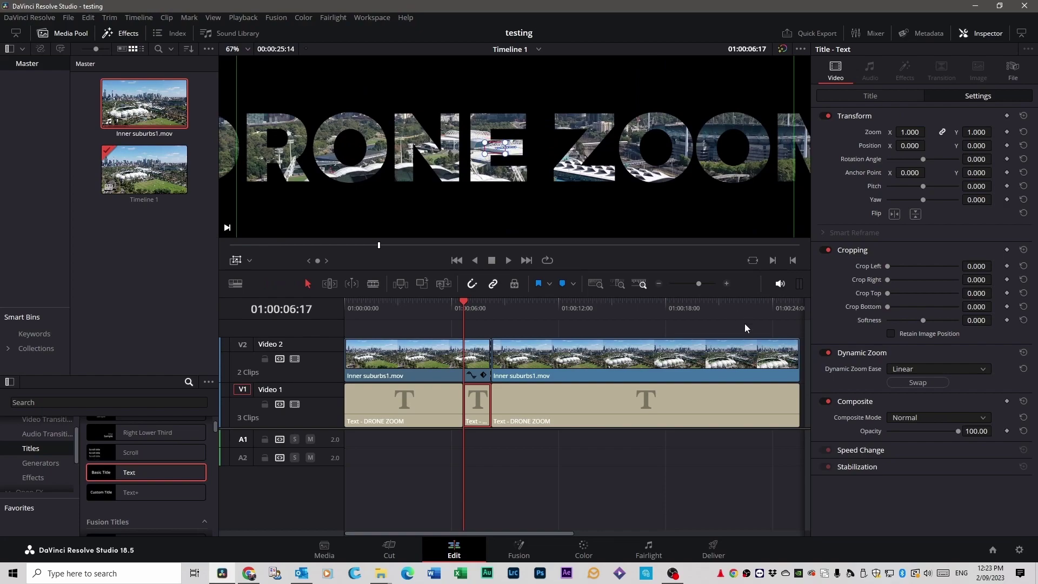
Enlarge the green Dynamic Zoom frame of the middle title until it covers the full picture
{"action": "scroll", "coordinate": [573, 149], "scroll_direction": "down", "scroll_amount": 1}
{"action": "scroll", "coordinate": [559, 158], "scroll_direction": "up", "scroll_amount": 1}
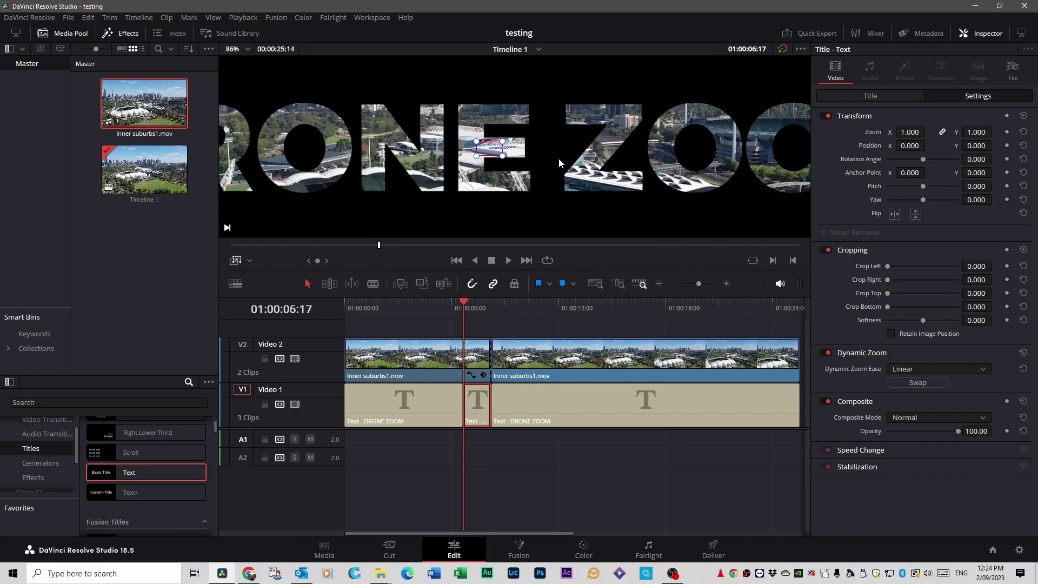
{"action": "scroll", "coordinate": [564, 131], "scroll_direction": "down", "scroll_amount": 1}
{"action": "scroll", "coordinate": [564, 131], "scroll_direction": "down", "scroll_amount": 3}
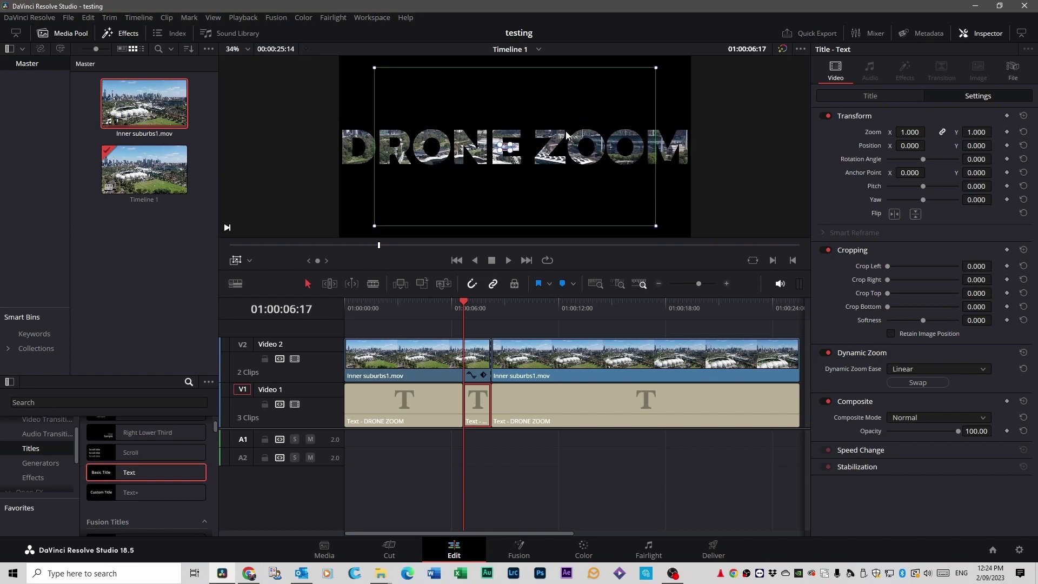
{"action": "left_click_drag", "start_coordinate": [394, 218], "coordinate": [361, 233]}
{"action": "key", "text": "ctrl+z"}
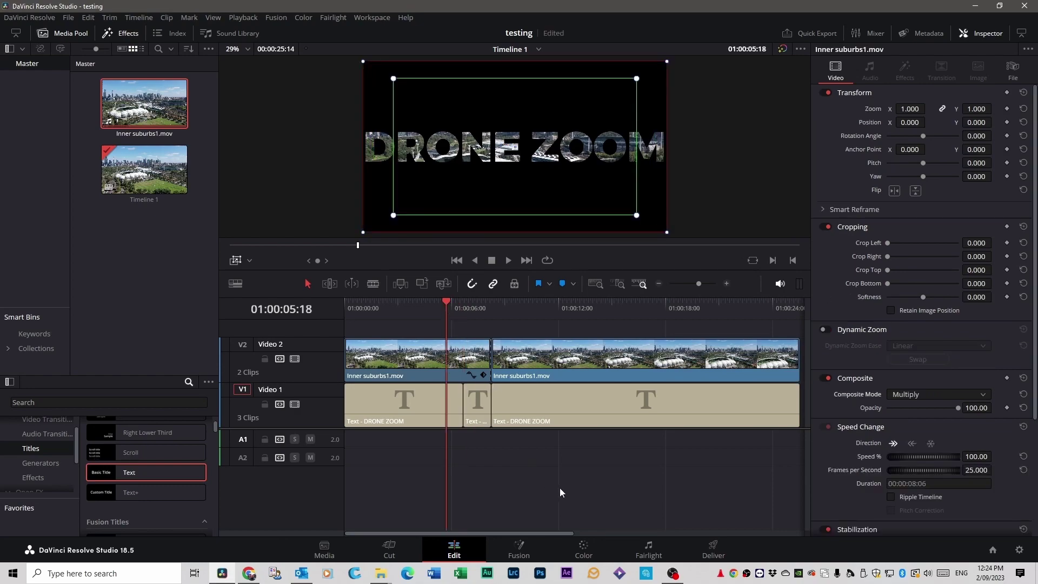
Play the timeline through the middle title and examine the zoom through the letter E into the full drone shot
{"action": "mouse_move", "coordinate": [446, 304]}
{"action": "left_mouse_down"}
{"action": "mouse_move", "coordinate": [410, 303]}
{"action": "mouse_move", "coordinate": [431, 303]}
{"action": "left_mouse_up"}
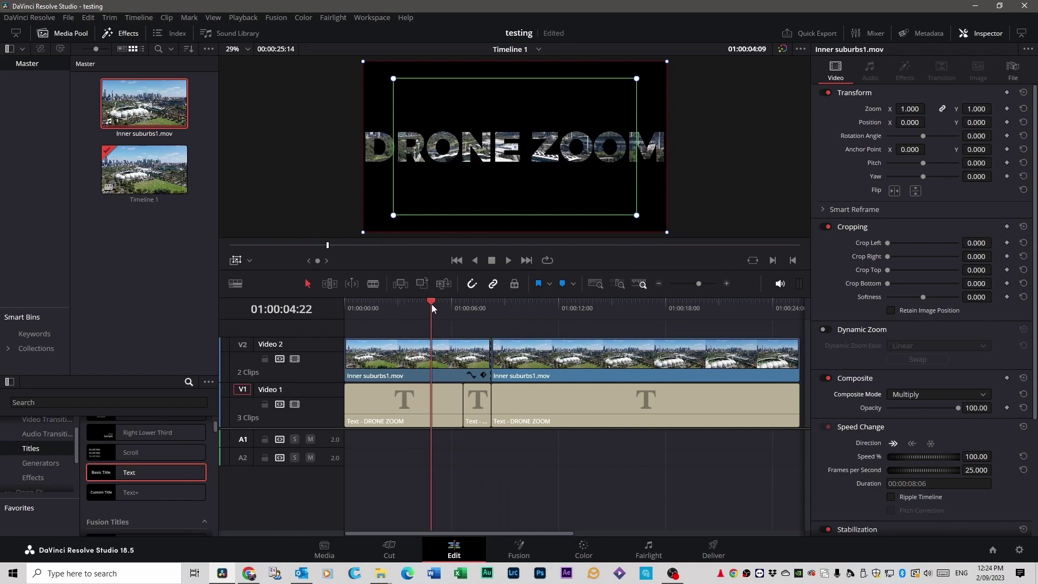
{"action": "key", "text": "space"}
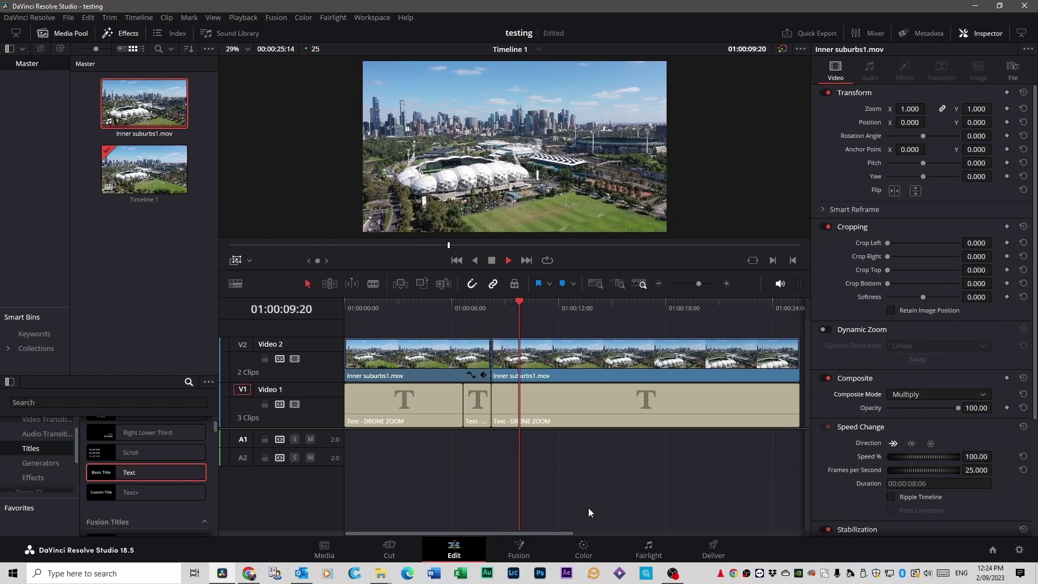
{"action": "left_click", "coordinate": [465, 303]}
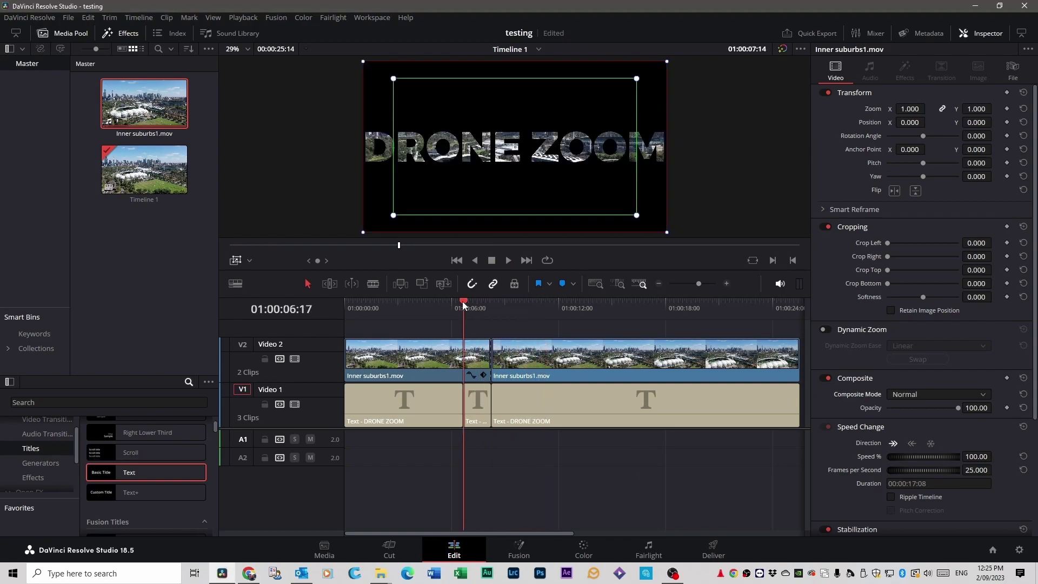
{"action": "key", "text": "space"}
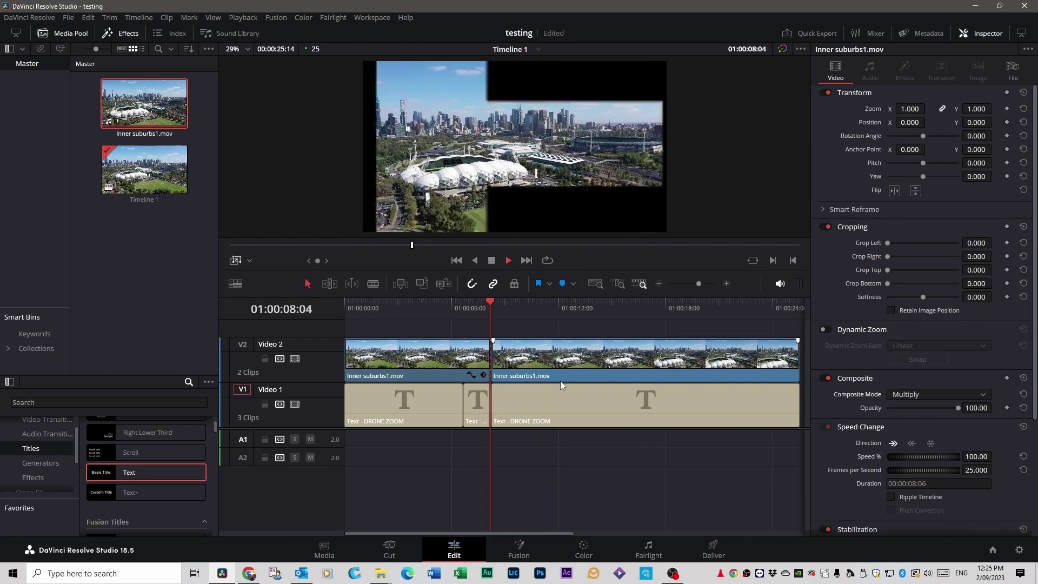
{"action": "left_click", "coordinate": [501, 300]}
Set the Dynamic Zoom Ease of the middle title starting at 01:00:06:17 to Ease In
{"action": "left_click", "coordinate": [463, 304]}
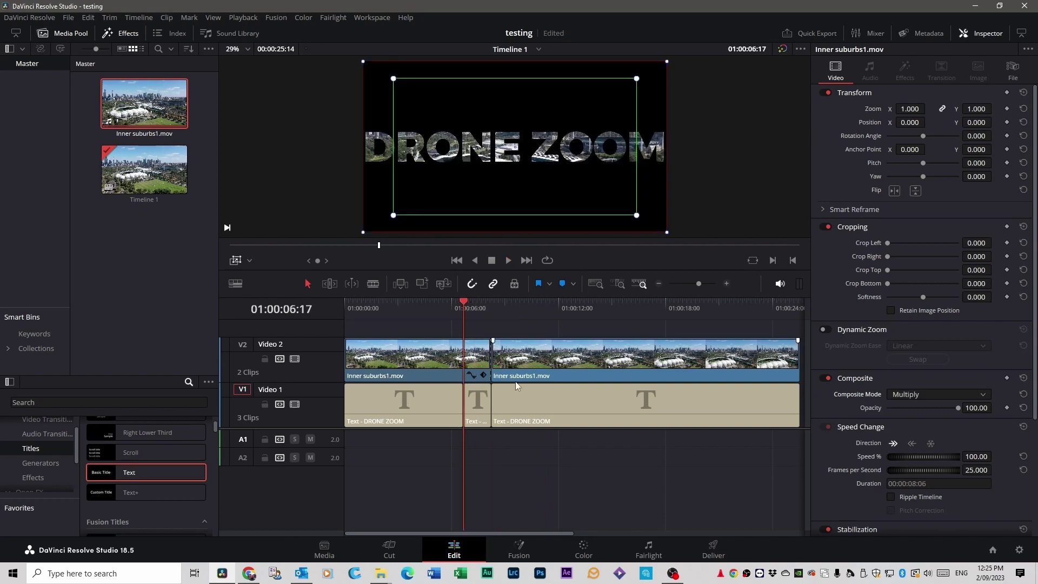
{"action": "left_click", "coordinate": [471, 417]}
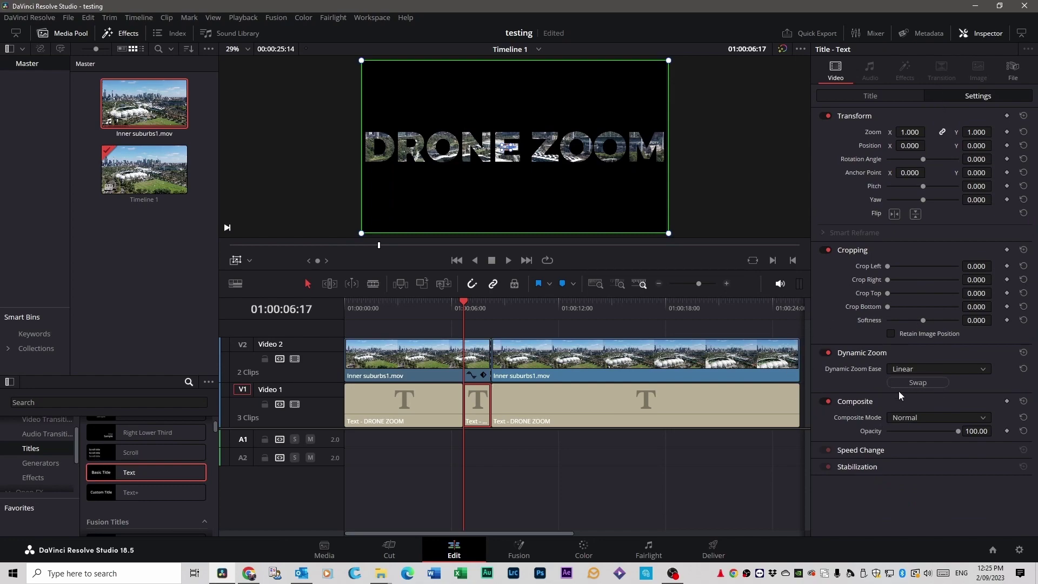
{"action": "left_click", "coordinate": [984, 368]}
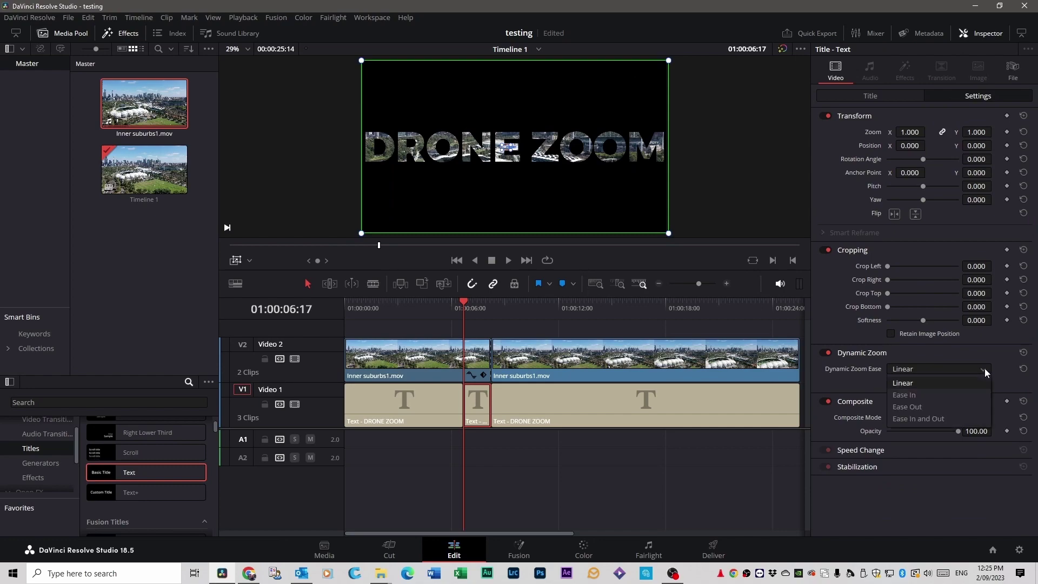
{"action": "left_click", "coordinate": [911, 395]}
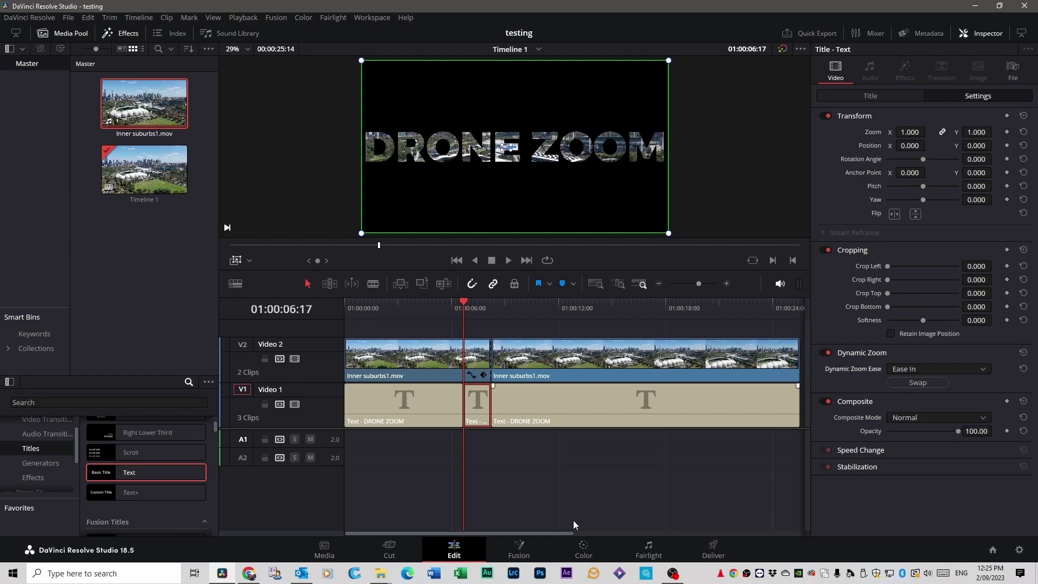
Play the zoom from just before the middle title twice to examine the Ease In motion
{"action": "left_click_drag", "start_coordinate": [461, 303], "coordinate": [449, 302]}
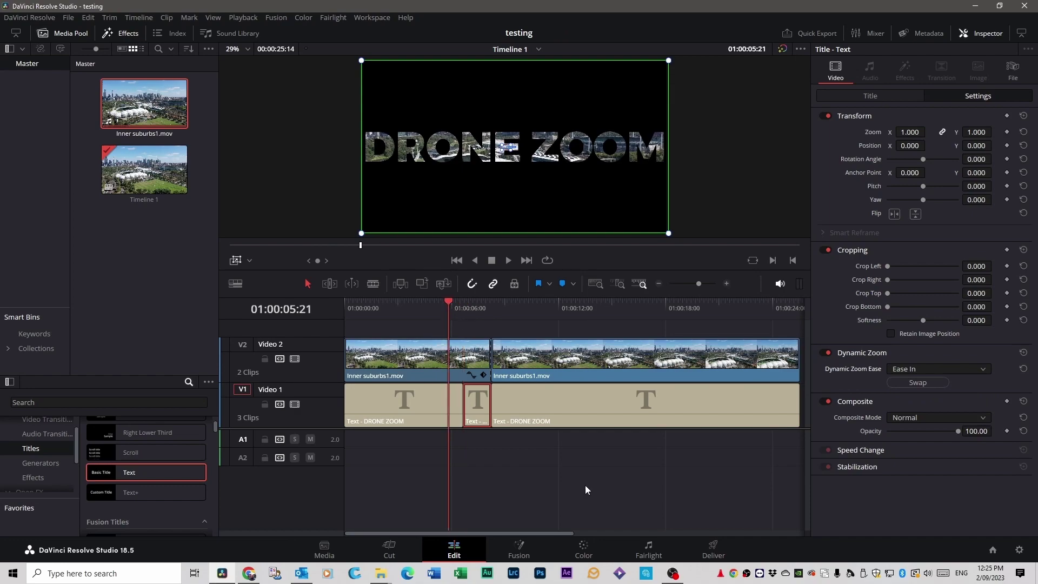
{"action": "key", "text": "space"}
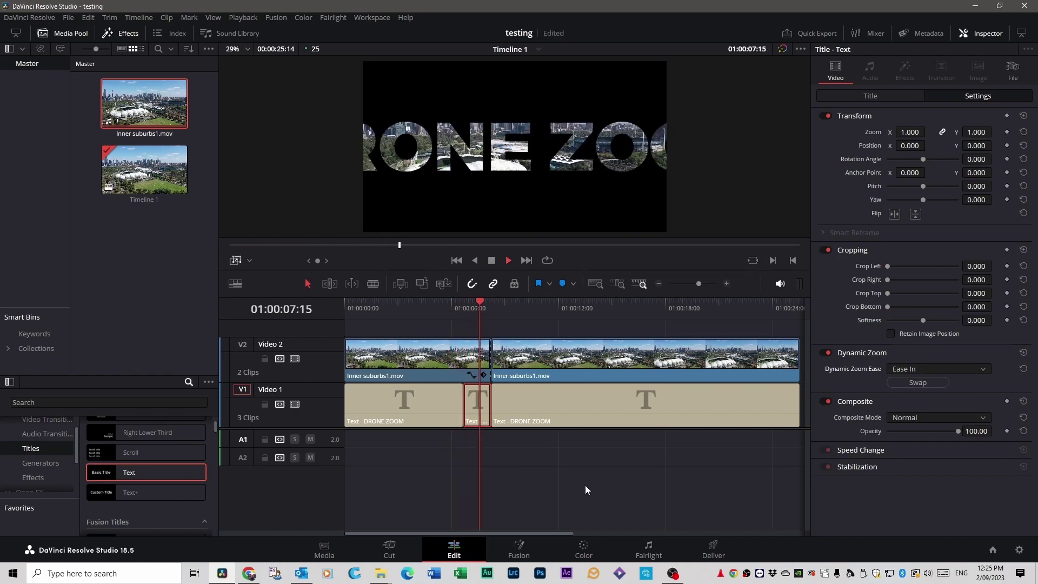
{"action": "left_click", "coordinate": [444, 308]}
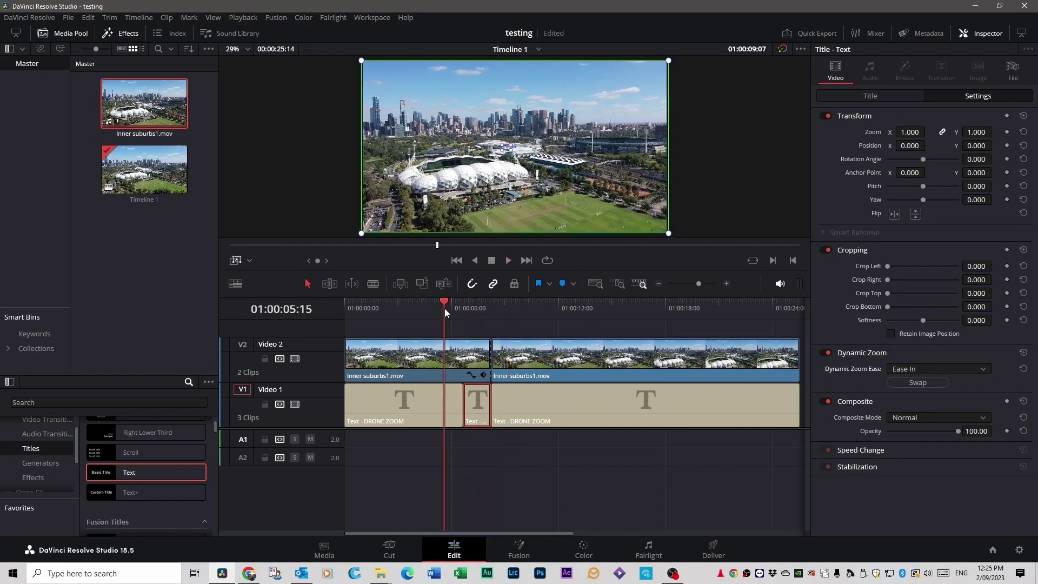
{"action": "key", "text": "space"}
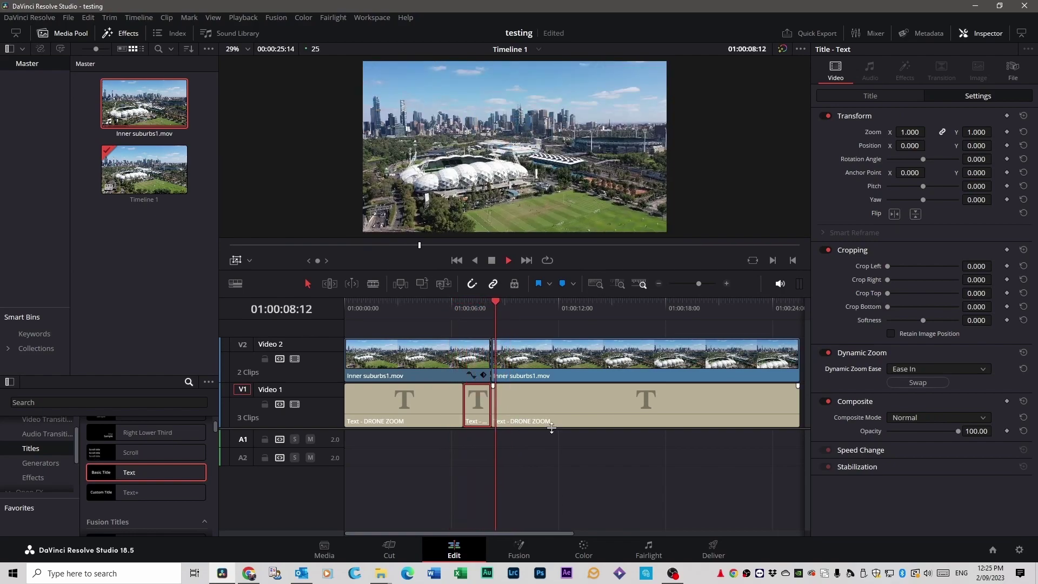
{"action": "key", "text": "space"}
Set the middle title's Dynamic Zoom Ease to Linear and play the transition into the full drone shot
{"action": "left_click", "coordinate": [913, 382]}
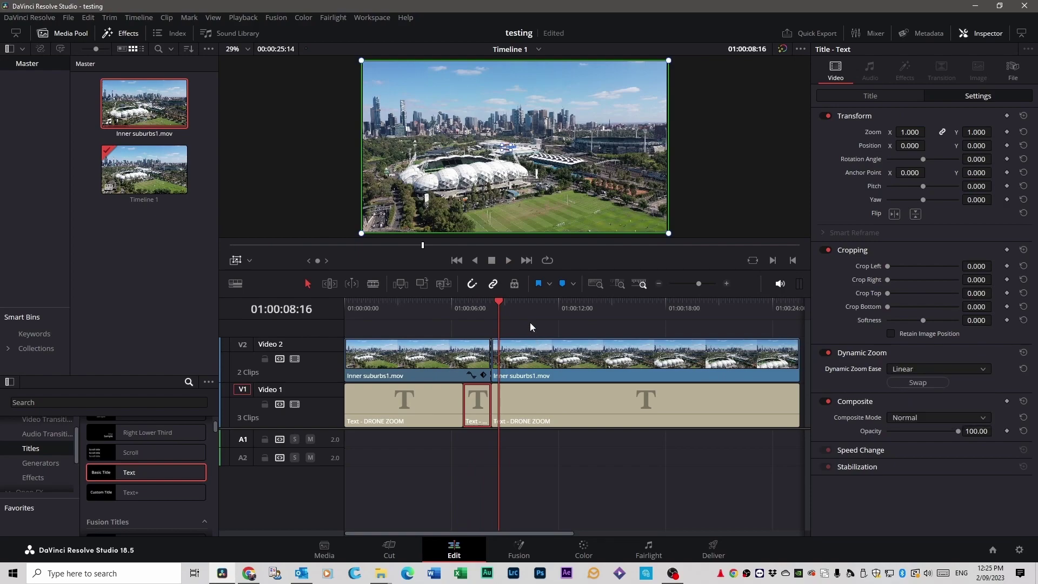
{"action": "left_click_drag", "start_coordinate": [497, 296], "coordinate": [452, 311]}
{"action": "key", "text": "space"}
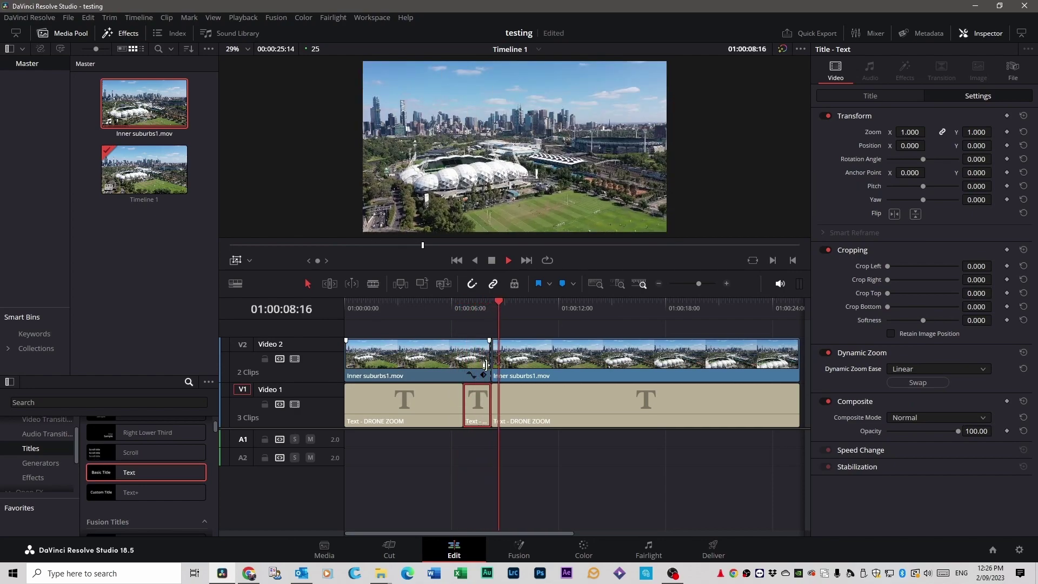
{"action": "key", "text": "space"}
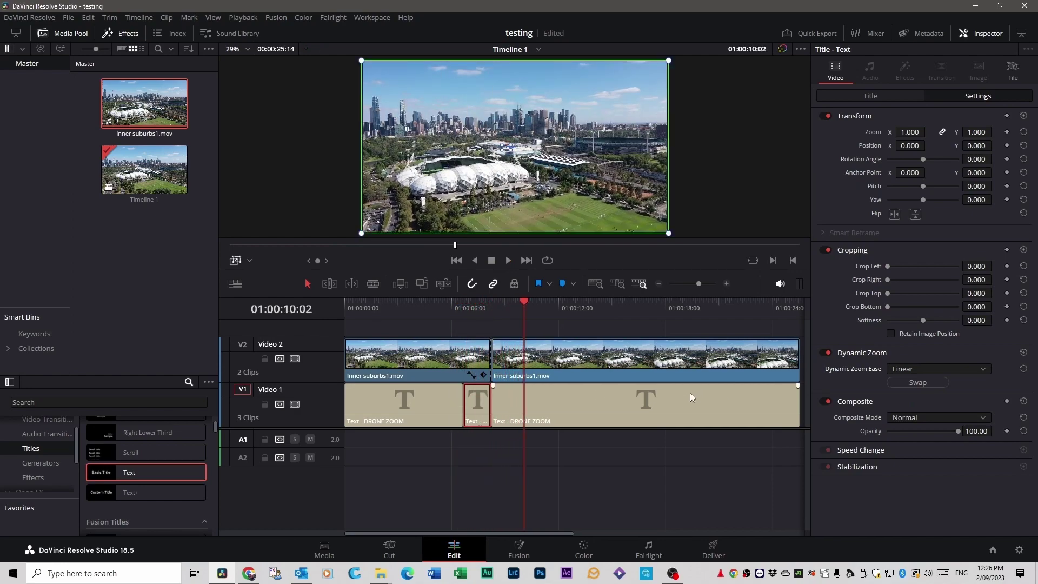